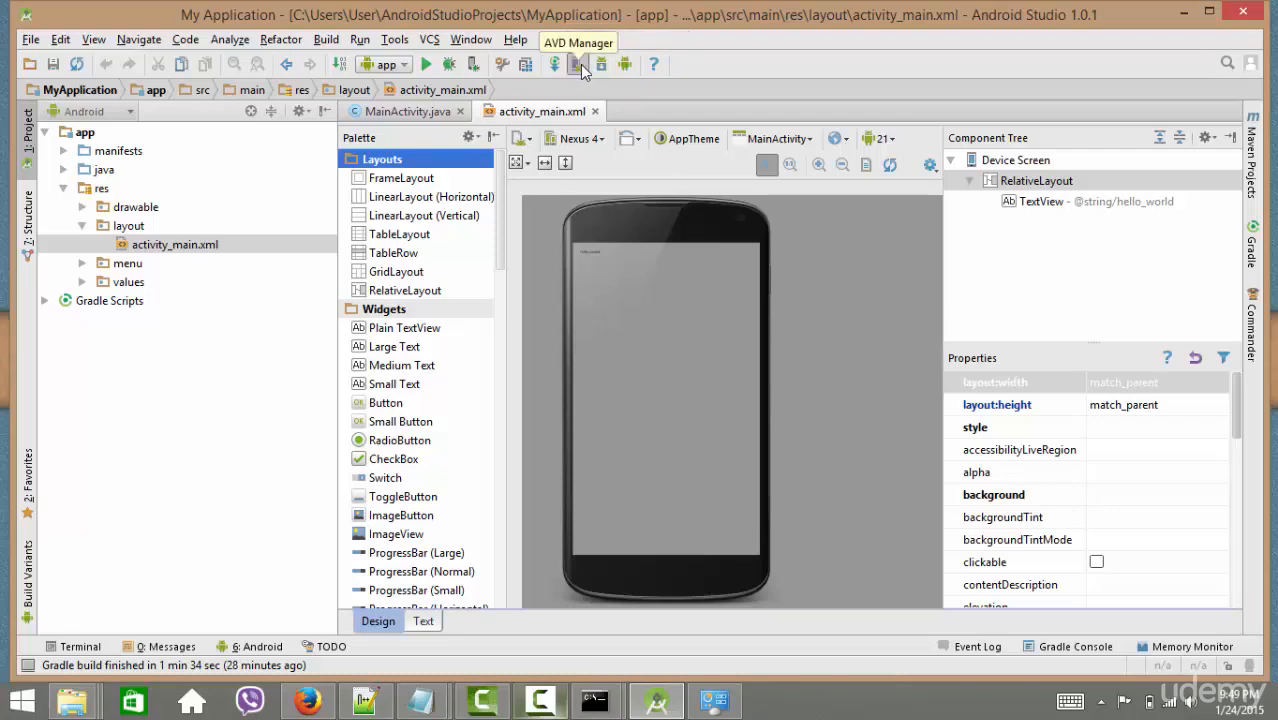
# - Review the existing virtual devices in the AVD Manager and close it without changes
pyautogui.click(580, 64)
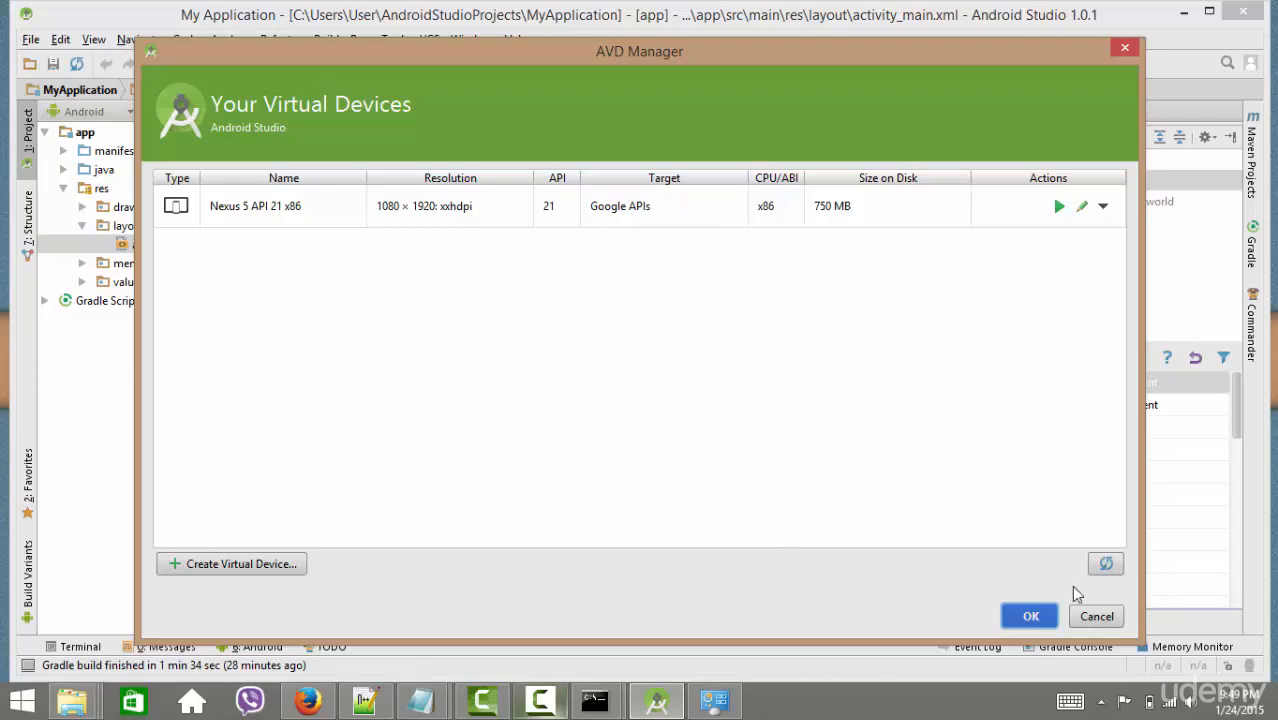
pyautogui.click(1097, 616)
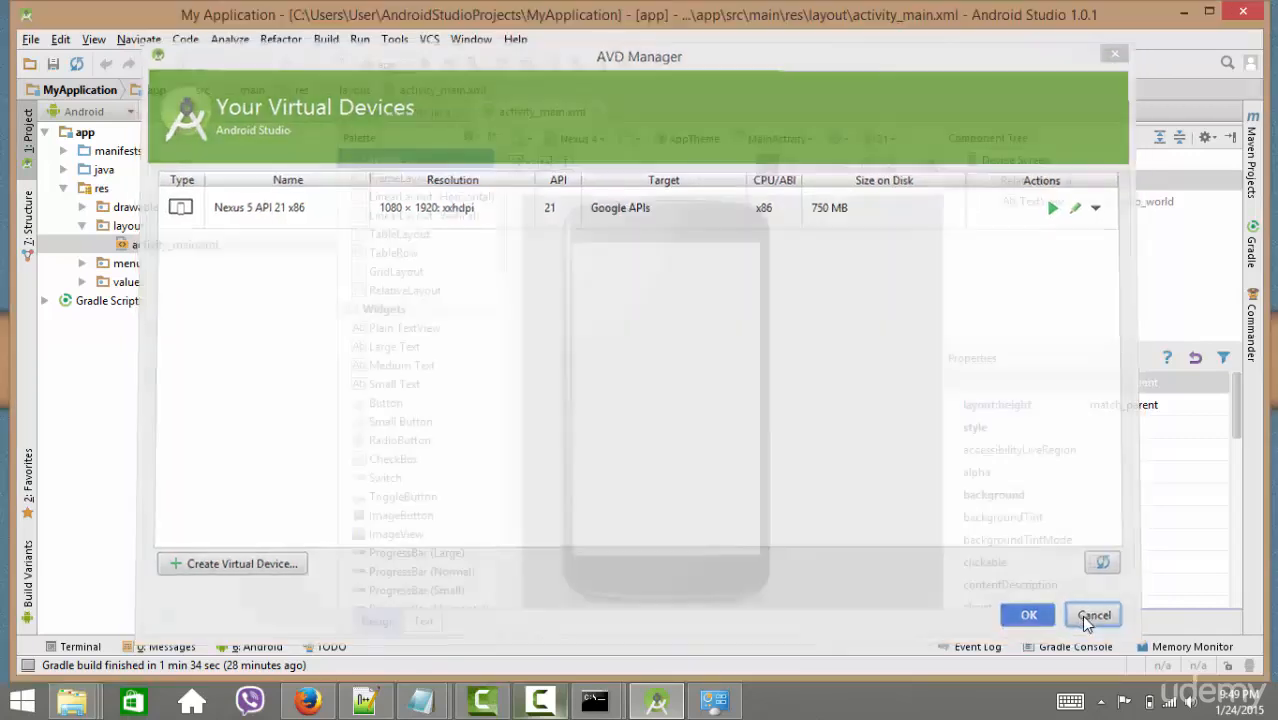
# - Clear the desktop by minimizing Android Studio and closing the System window
pyautogui.click(1183, 12)
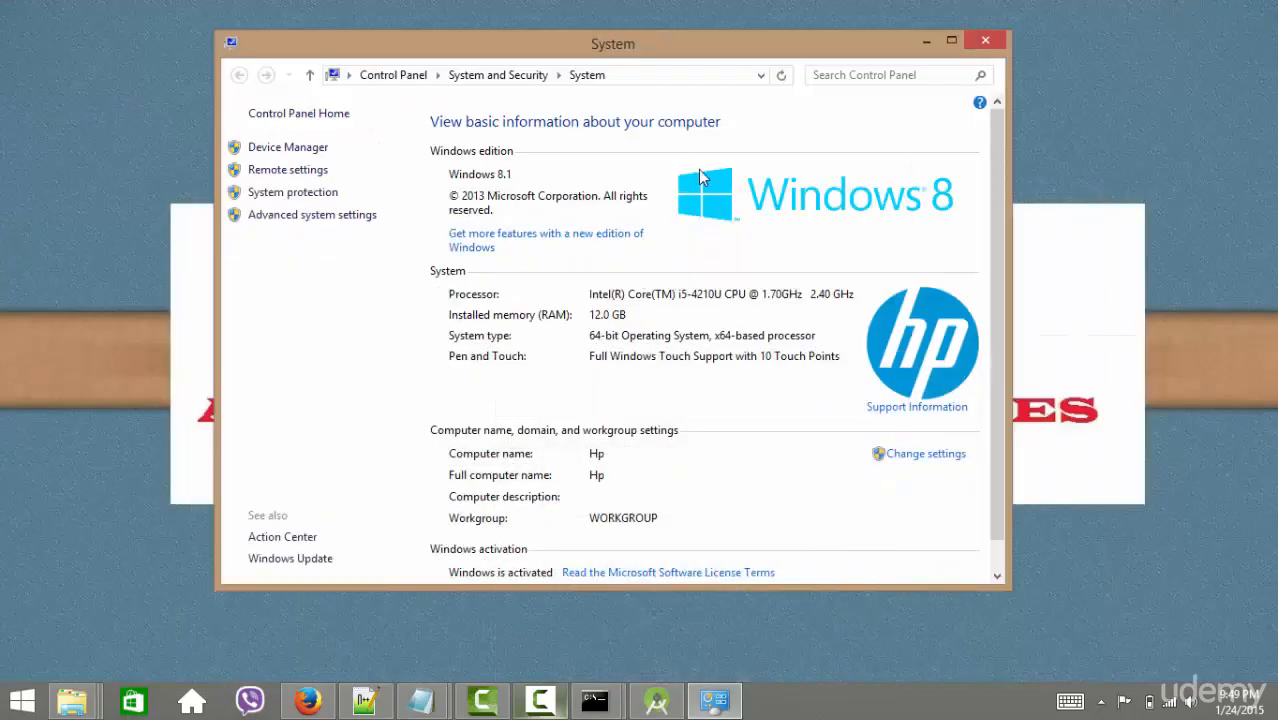
pyautogui.click(987, 38)
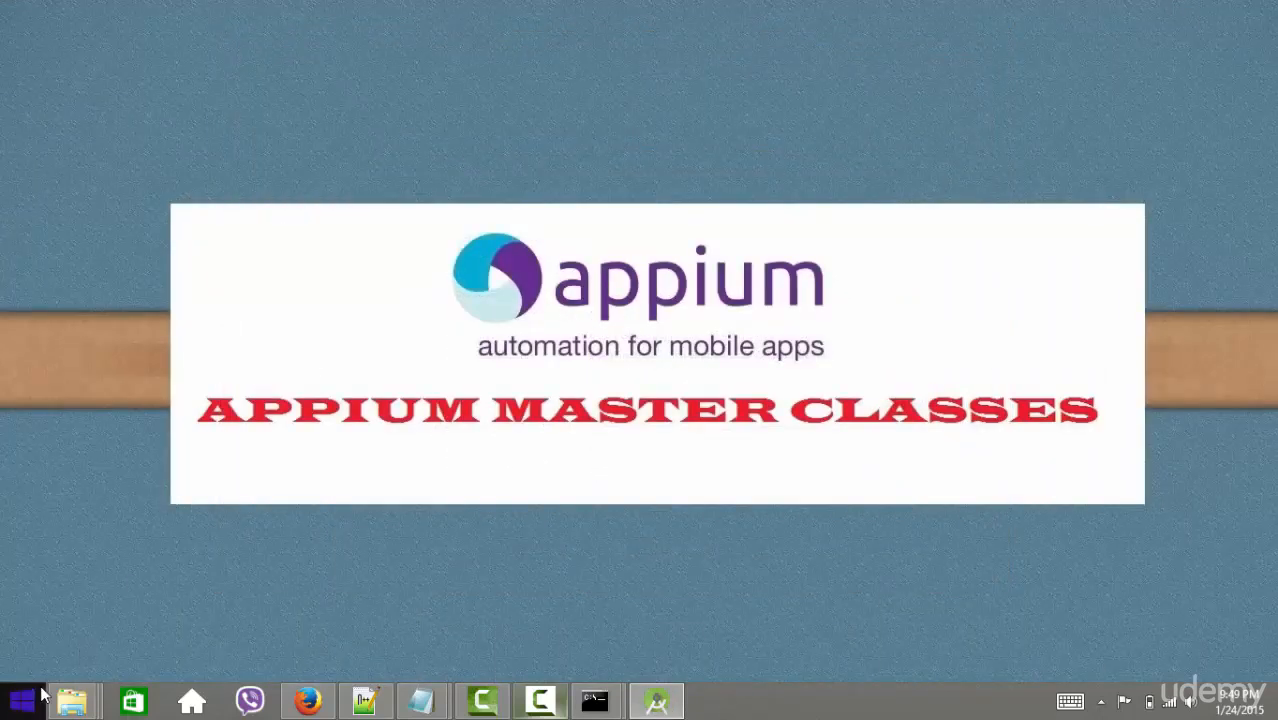
pyautogui.click(22, 700)
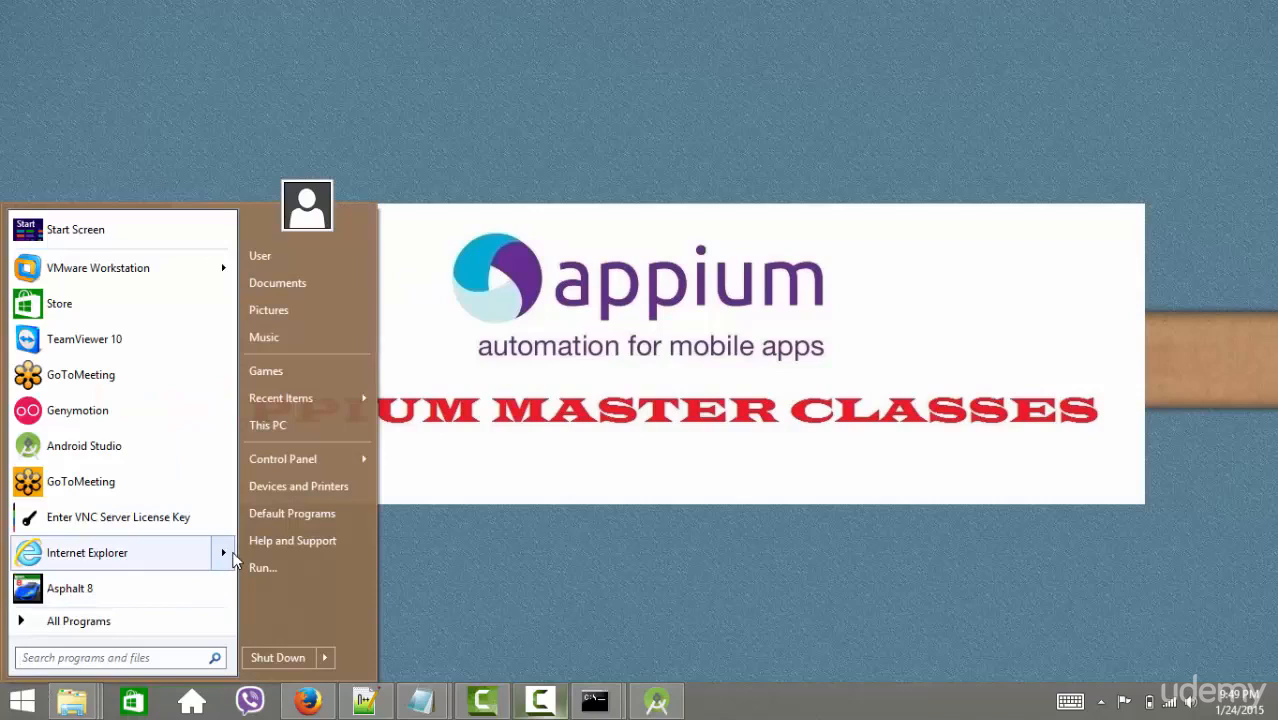
pyautogui.click(468, 455)
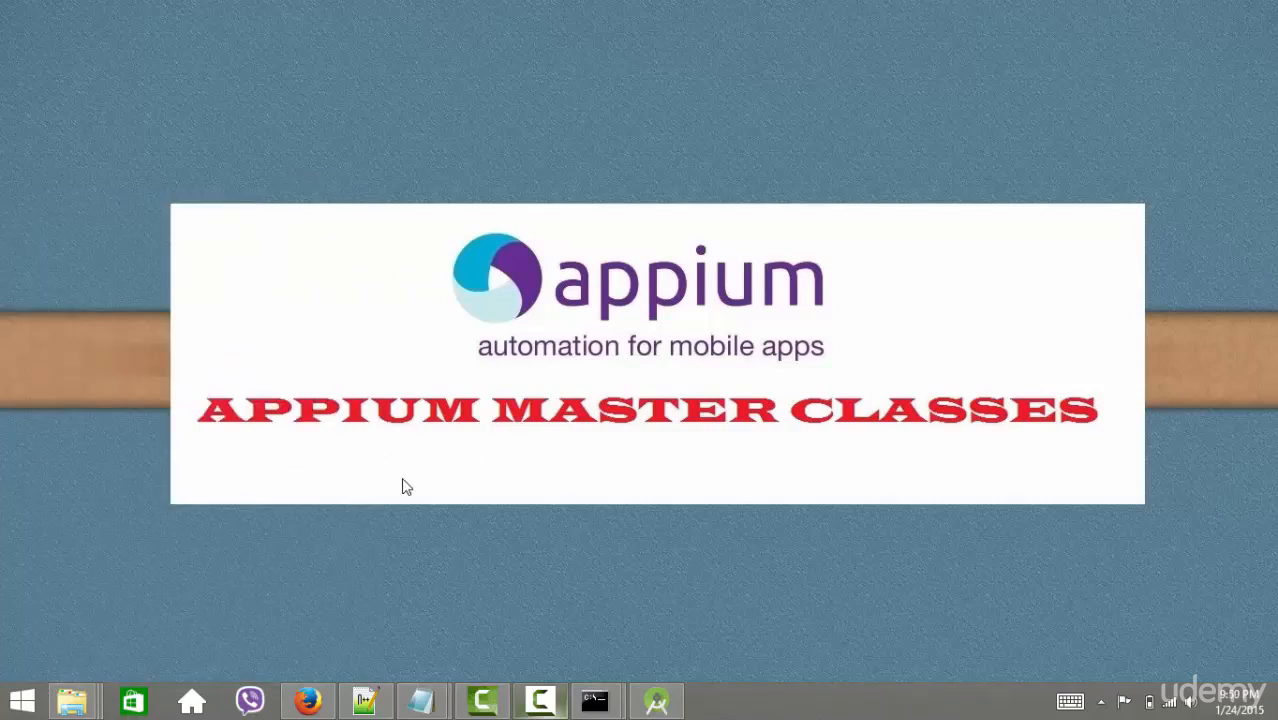
# - Open the C:\Users\User folder in File Explorer, starting from This PC
pyautogui.click(5, 705)
pyautogui.click(319, 433)
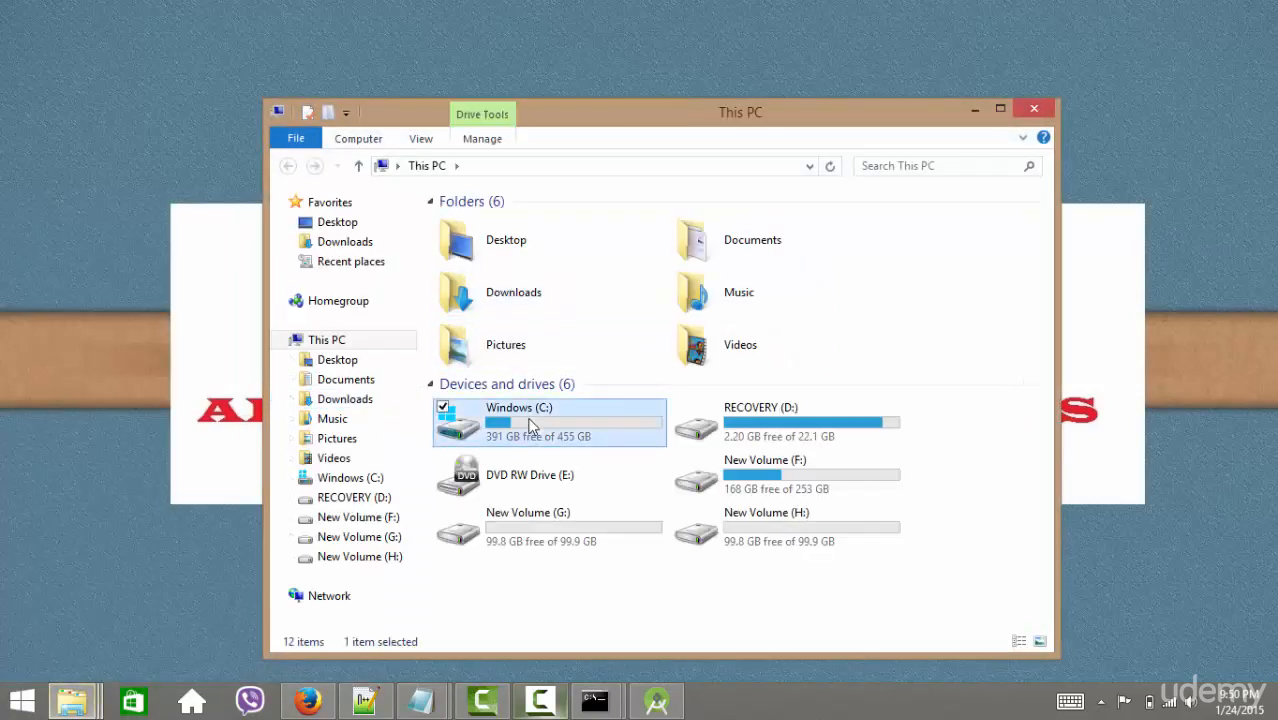
pyautogui.doubleClick(530, 425)
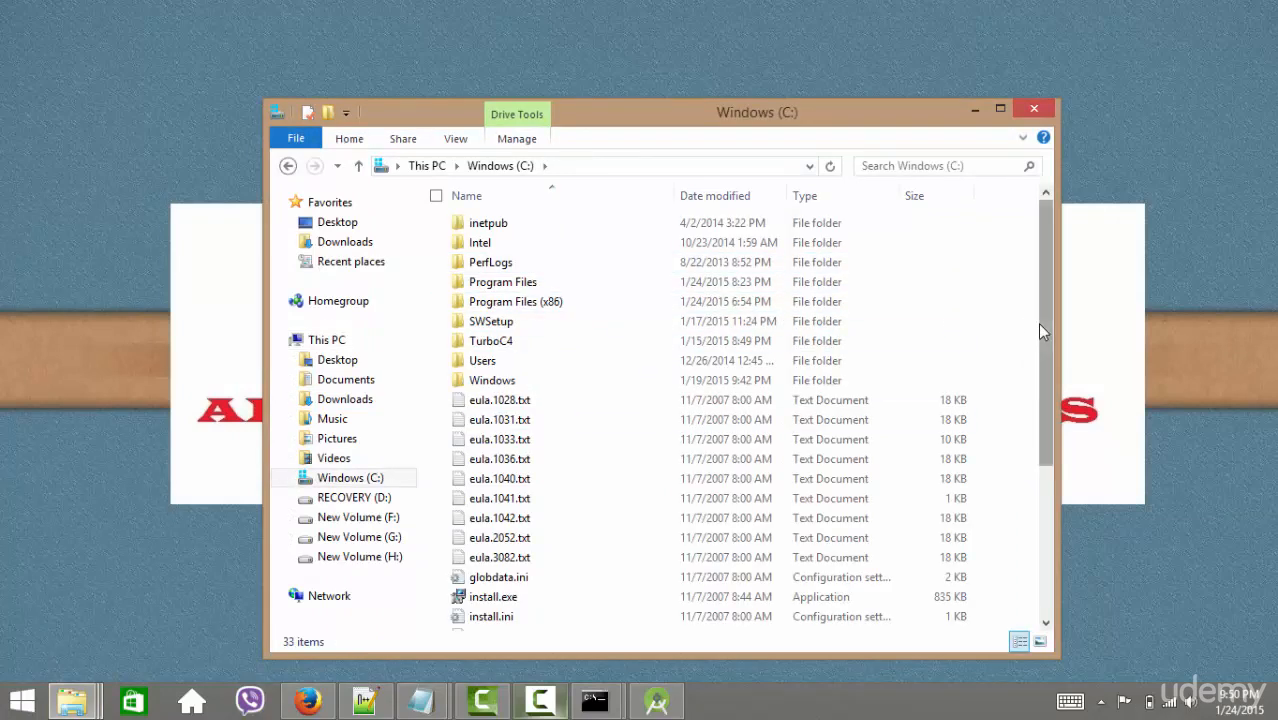
pyautogui.moveTo(1042, 323); pyautogui.dragTo(1040, 375)
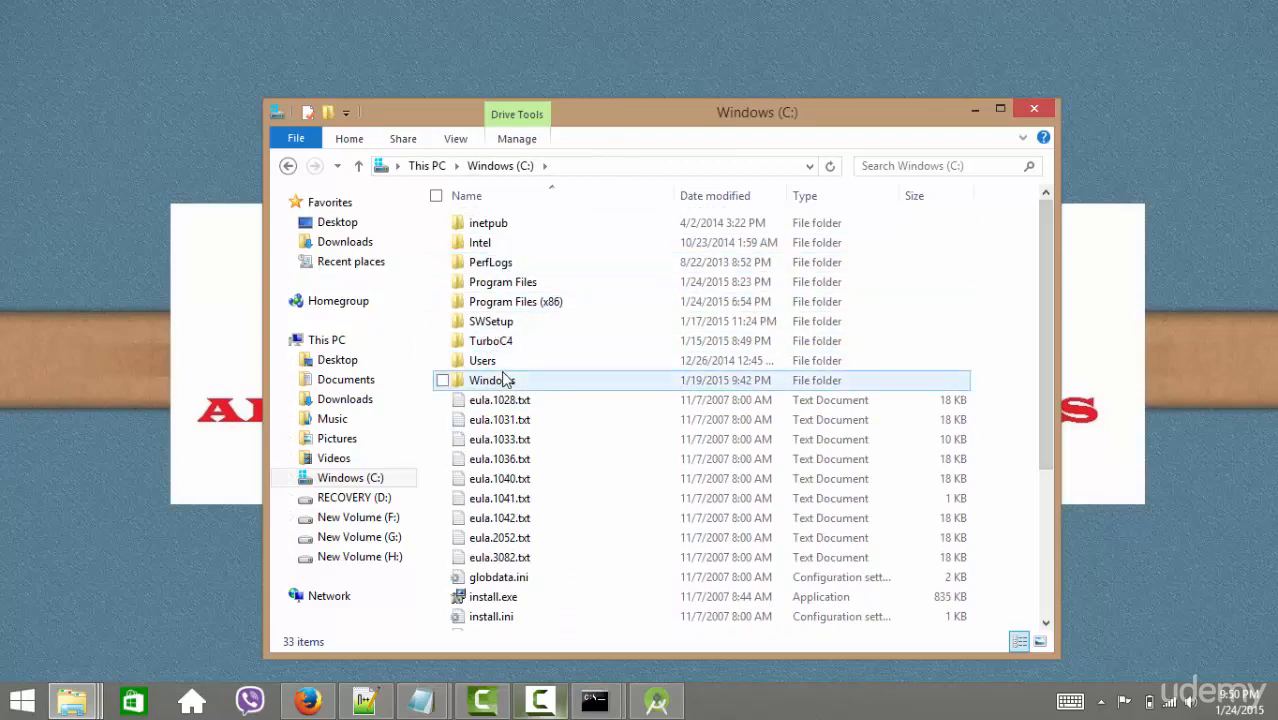
pyautogui.doubleClick(499, 362)
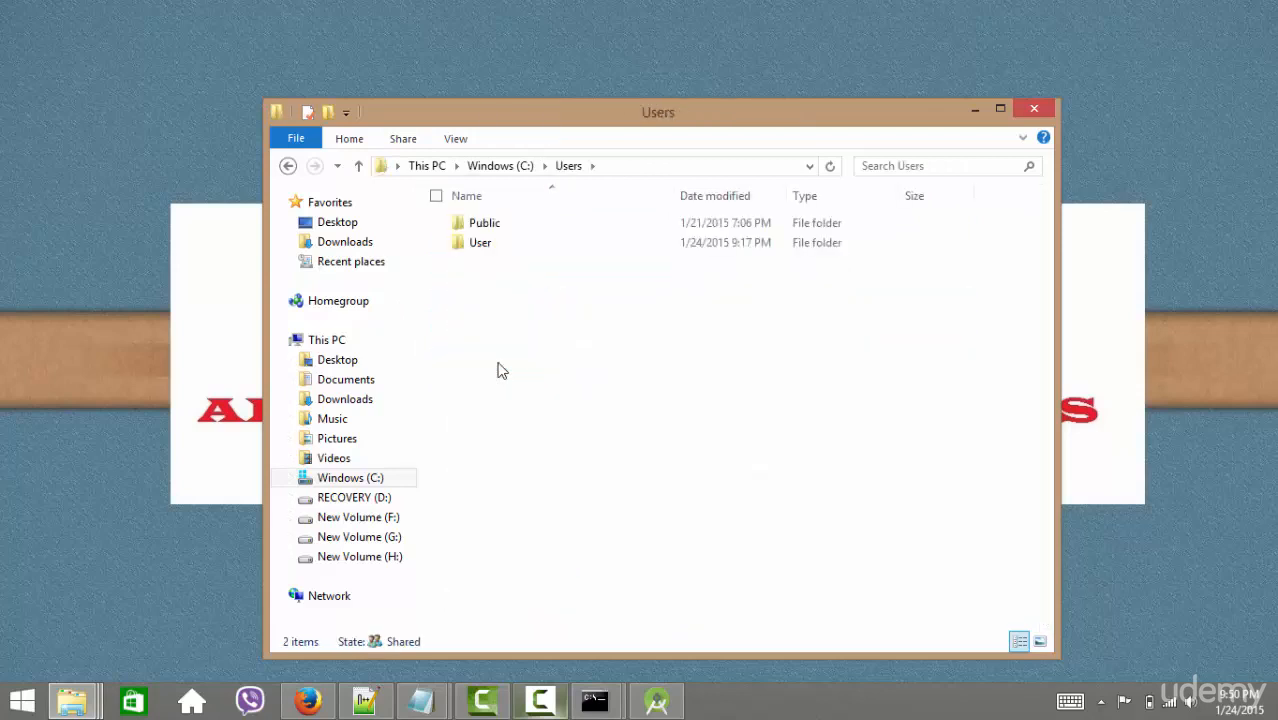
pyautogui.doubleClick(492, 245)
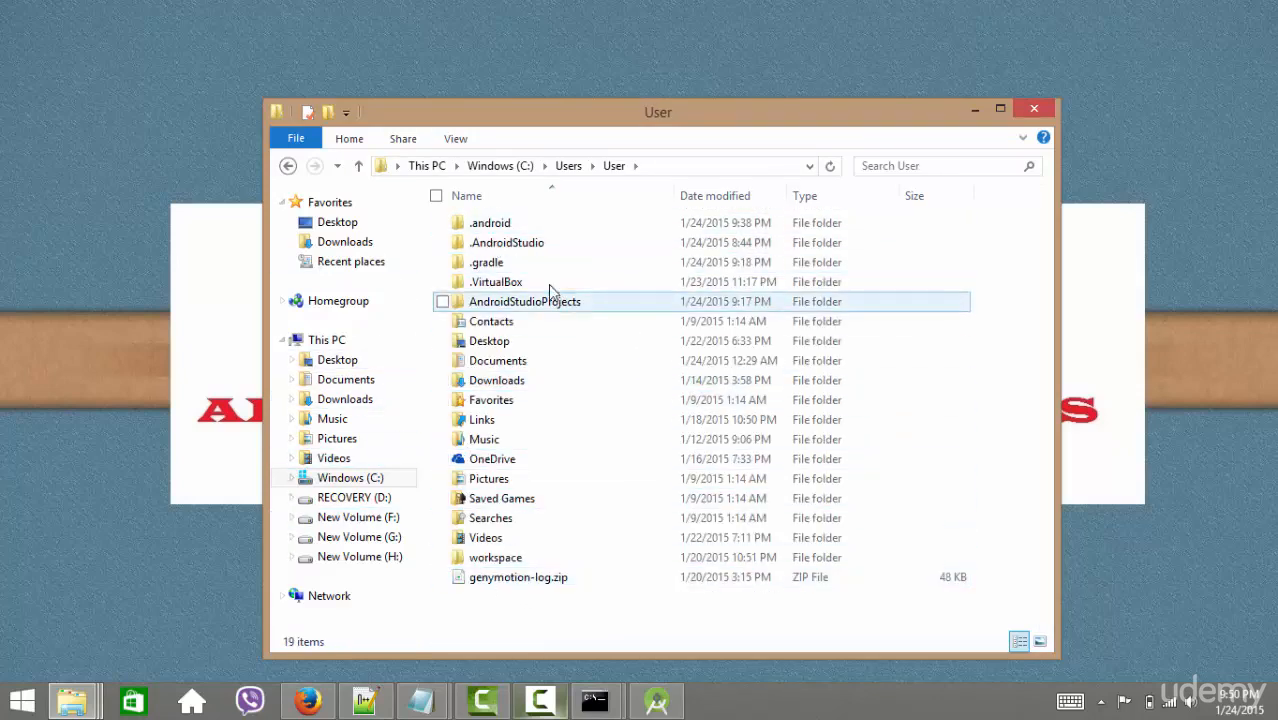
# - Set the folder options to show hidden files, folders, and drives
pyautogui.click(458, 141)
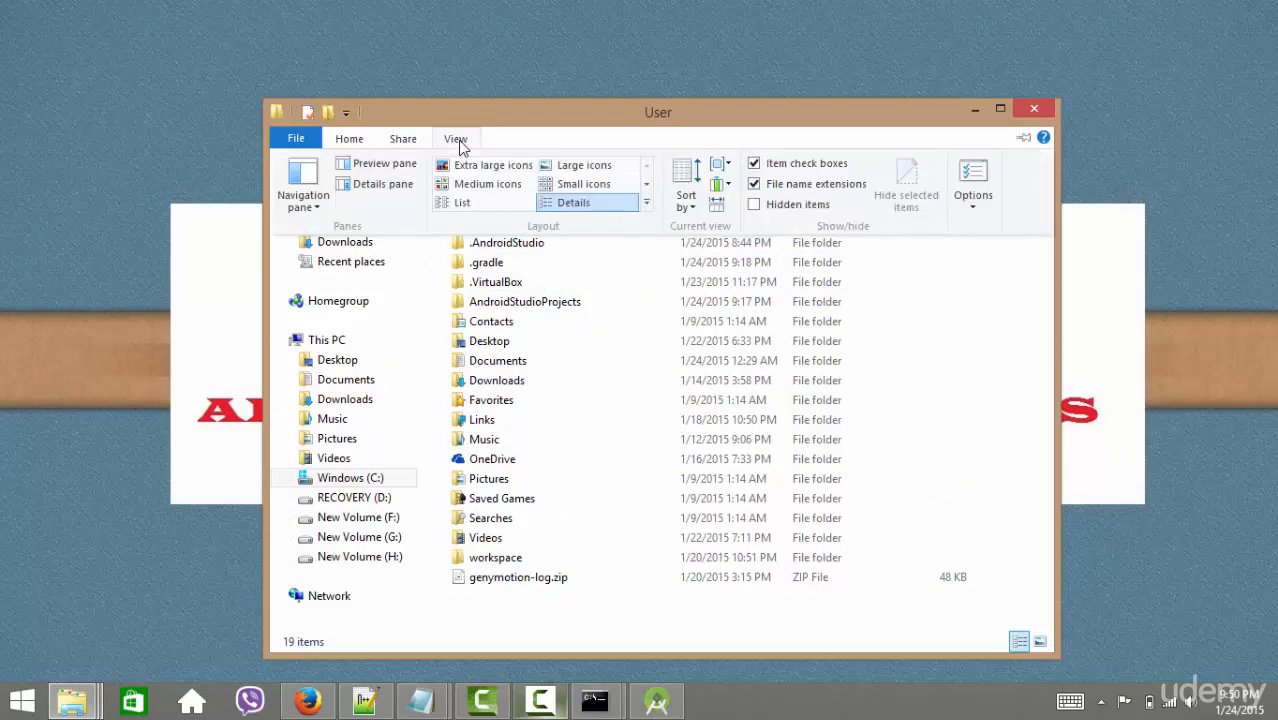
pyautogui.click(982, 184)
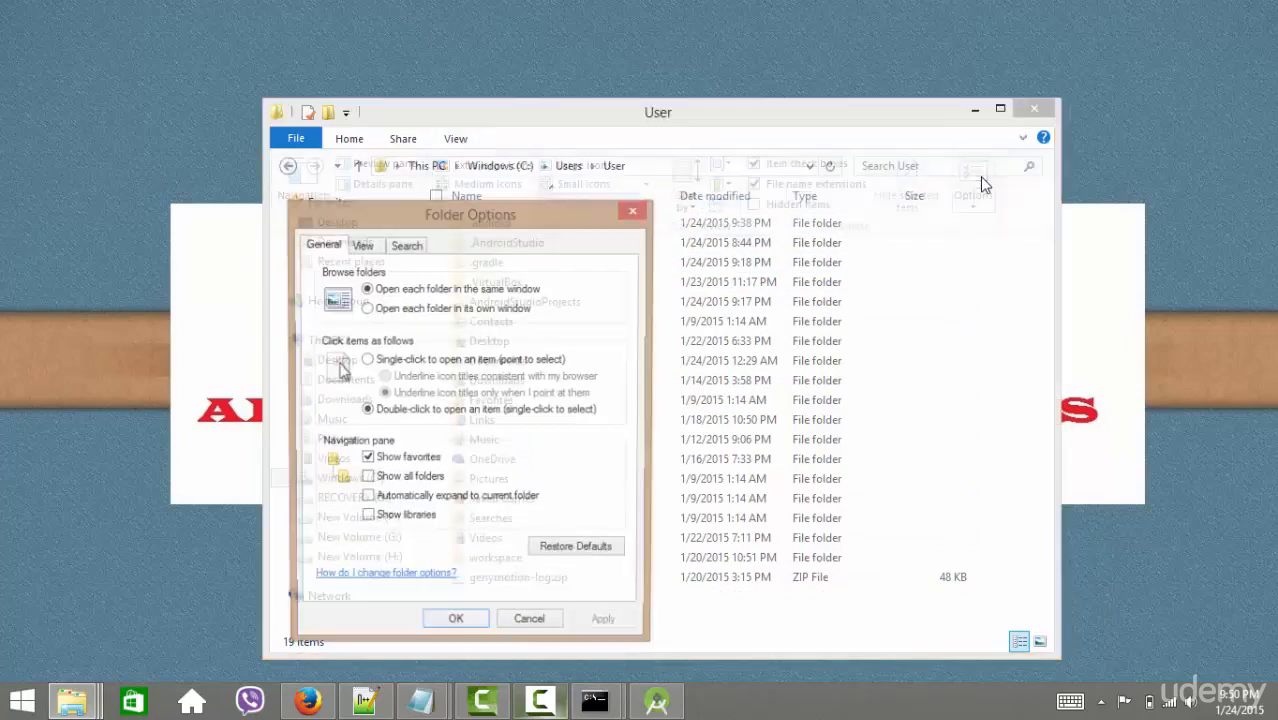
pyautogui.click(365, 249)
pyautogui.click(362, 507)
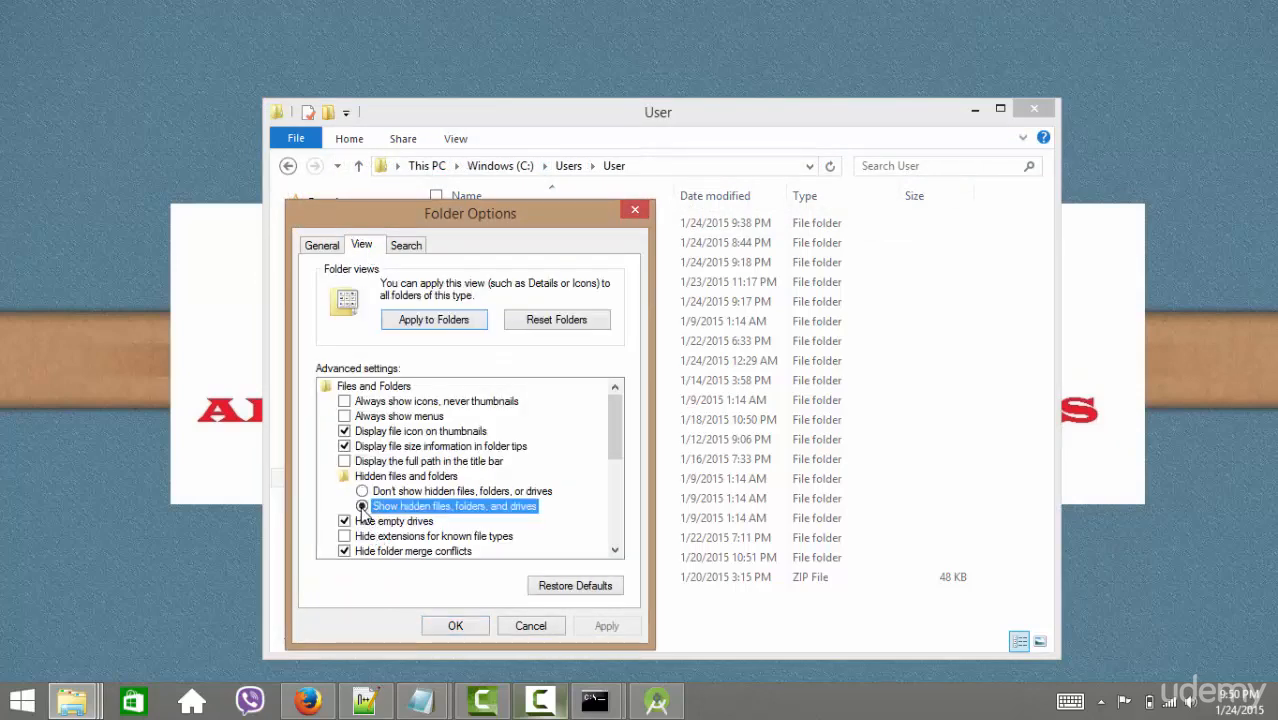
pyautogui.click(456, 626)
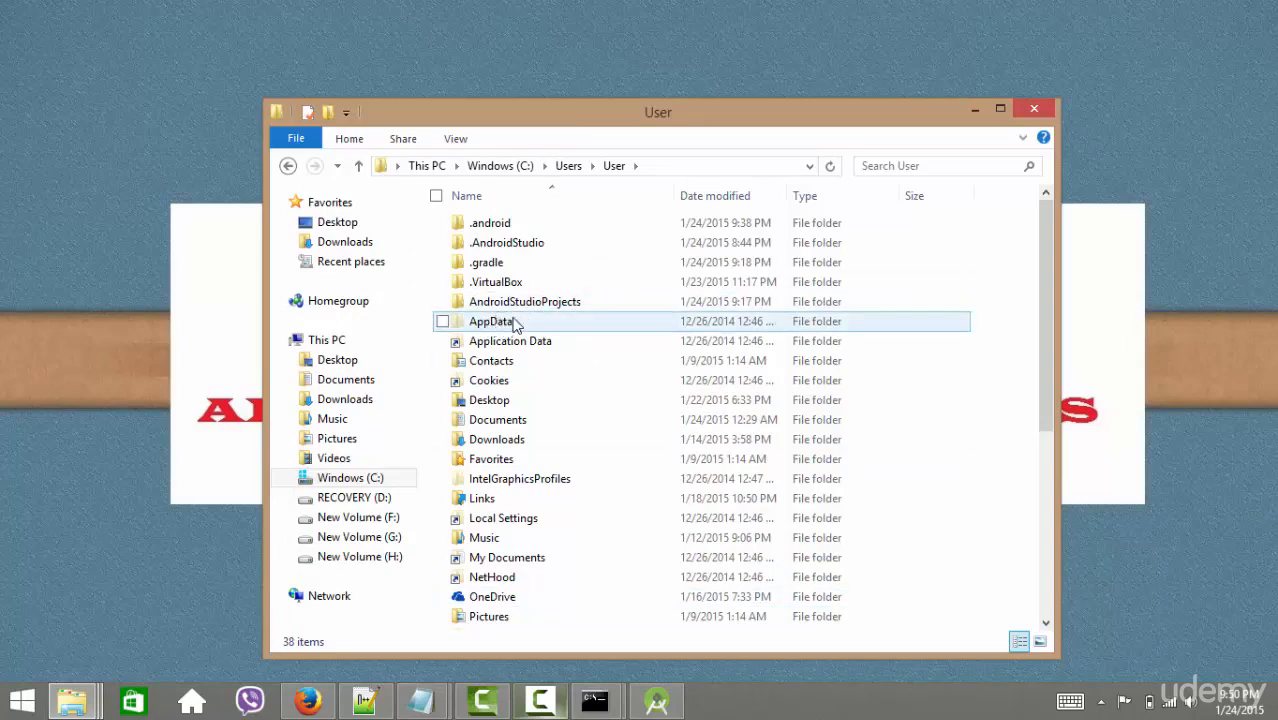
# - Open the AppData\Local\Android\sdk folder and copy its full path
pyautogui.doubleClick(492, 322)
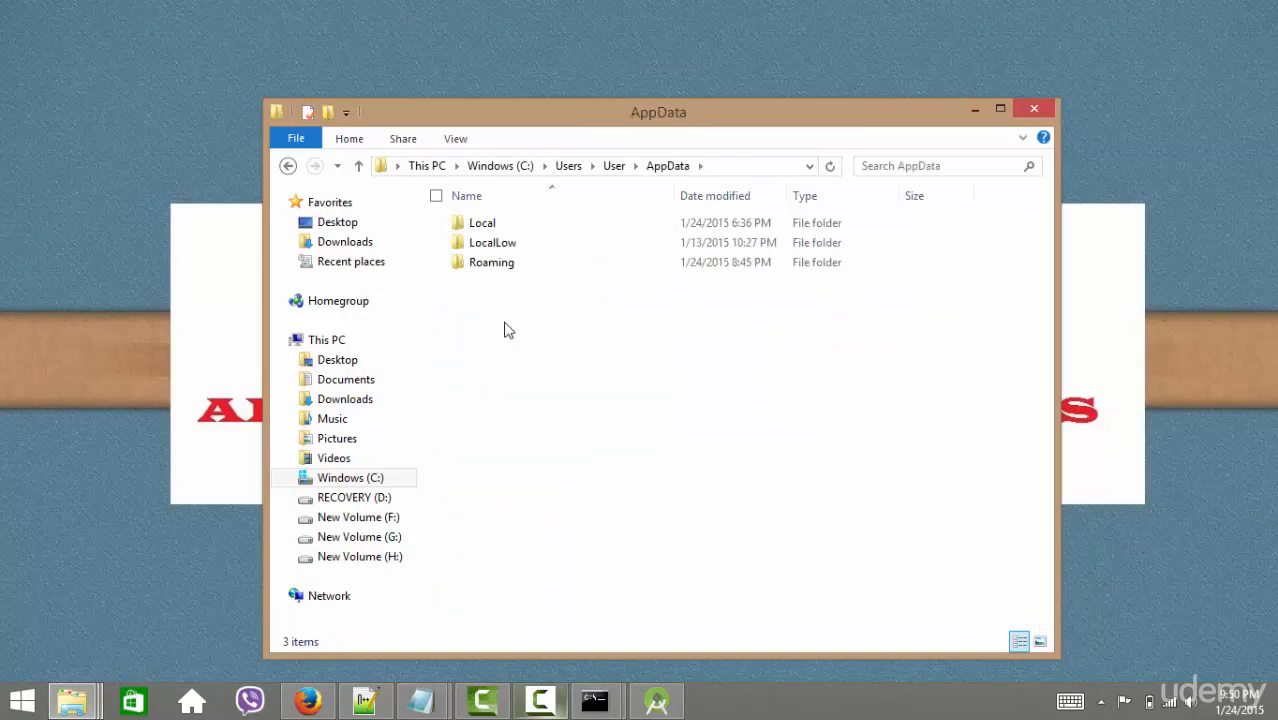
pyautogui.doubleClick(484, 225)
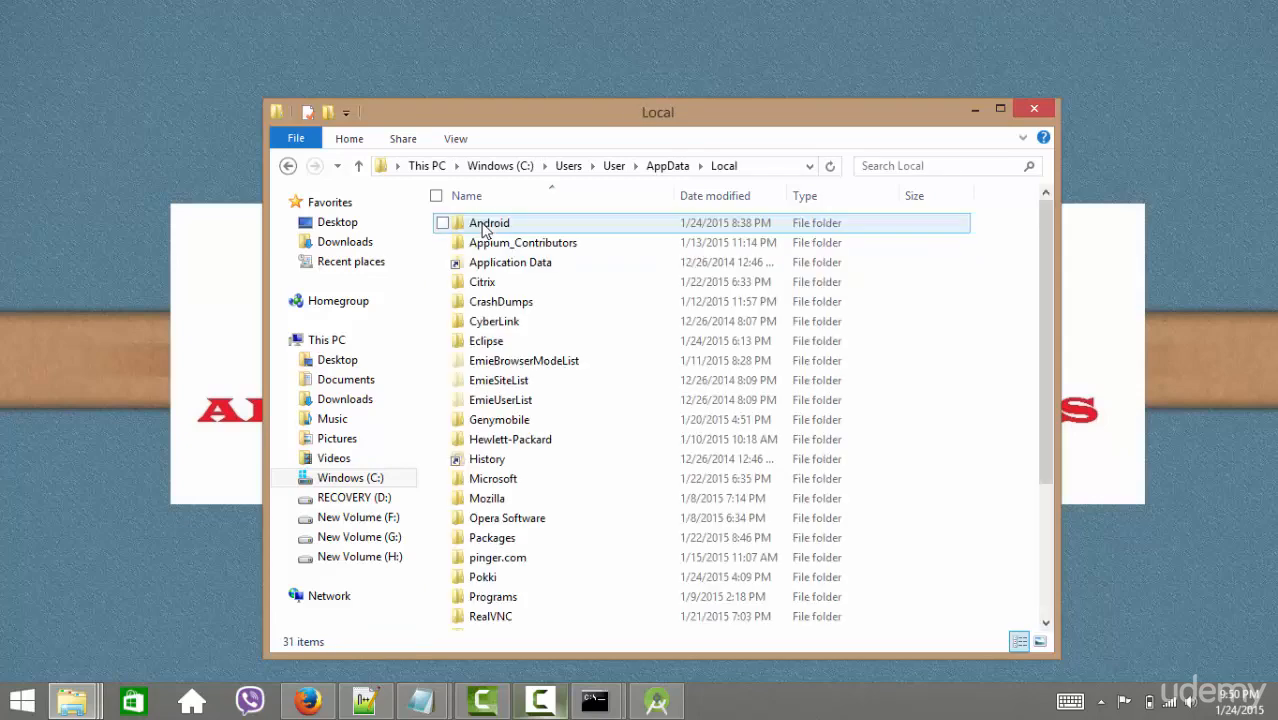
pyautogui.doubleClick(484, 224)
pyautogui.doubleClick(484, 224)
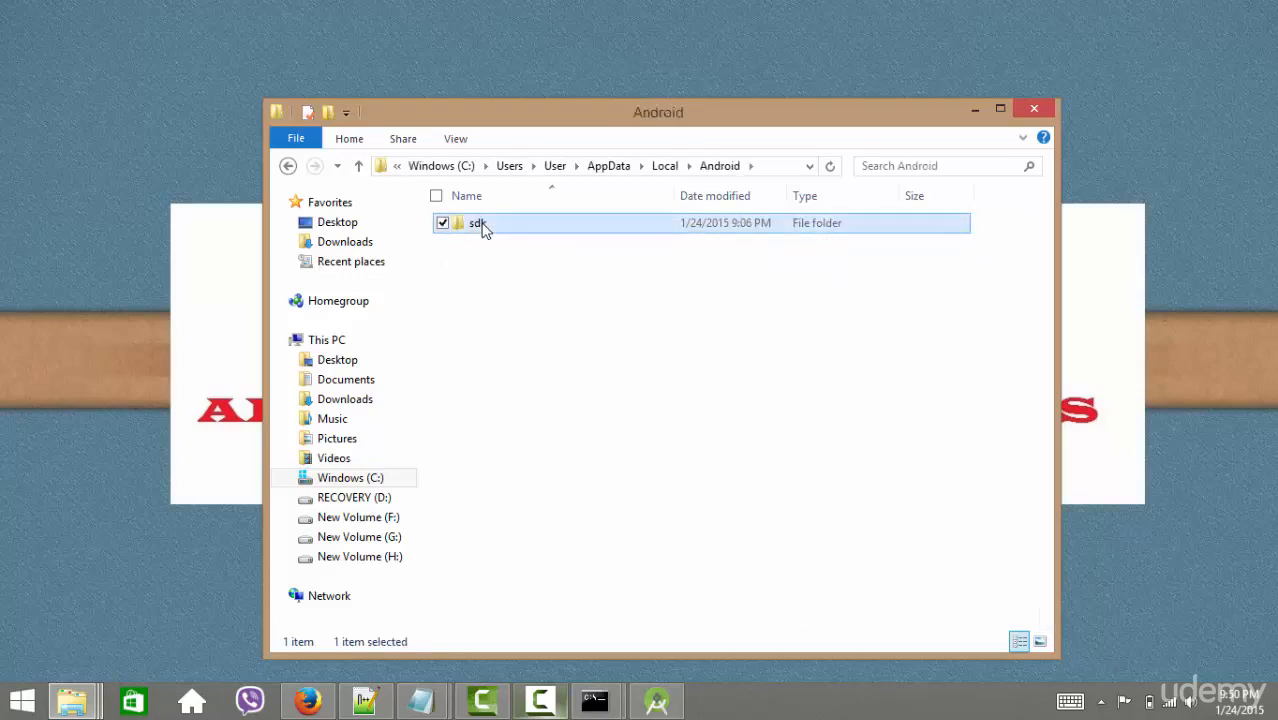
pyautogui.click(741, 172)
pyautogui.hotkey('ctrl', 'c')
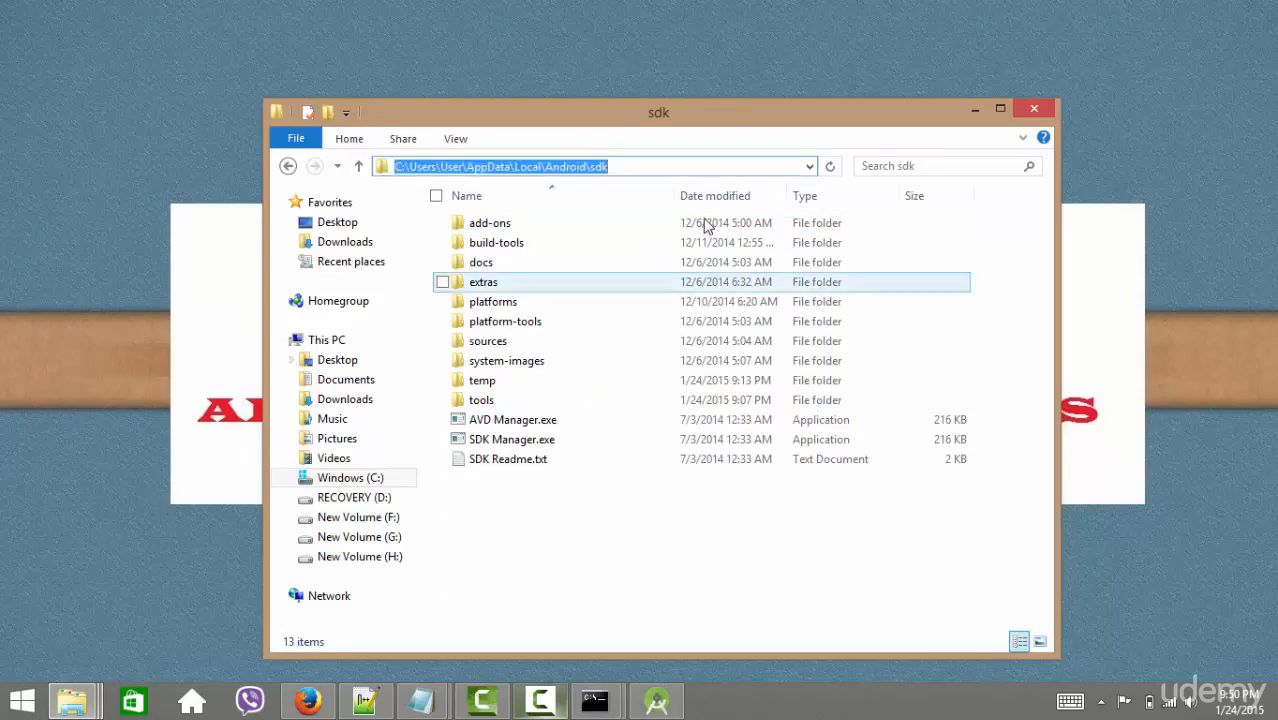
# - Open the Environment Variables dialog from the advanced system settings of This PC
pyautogui.click(25, 704)
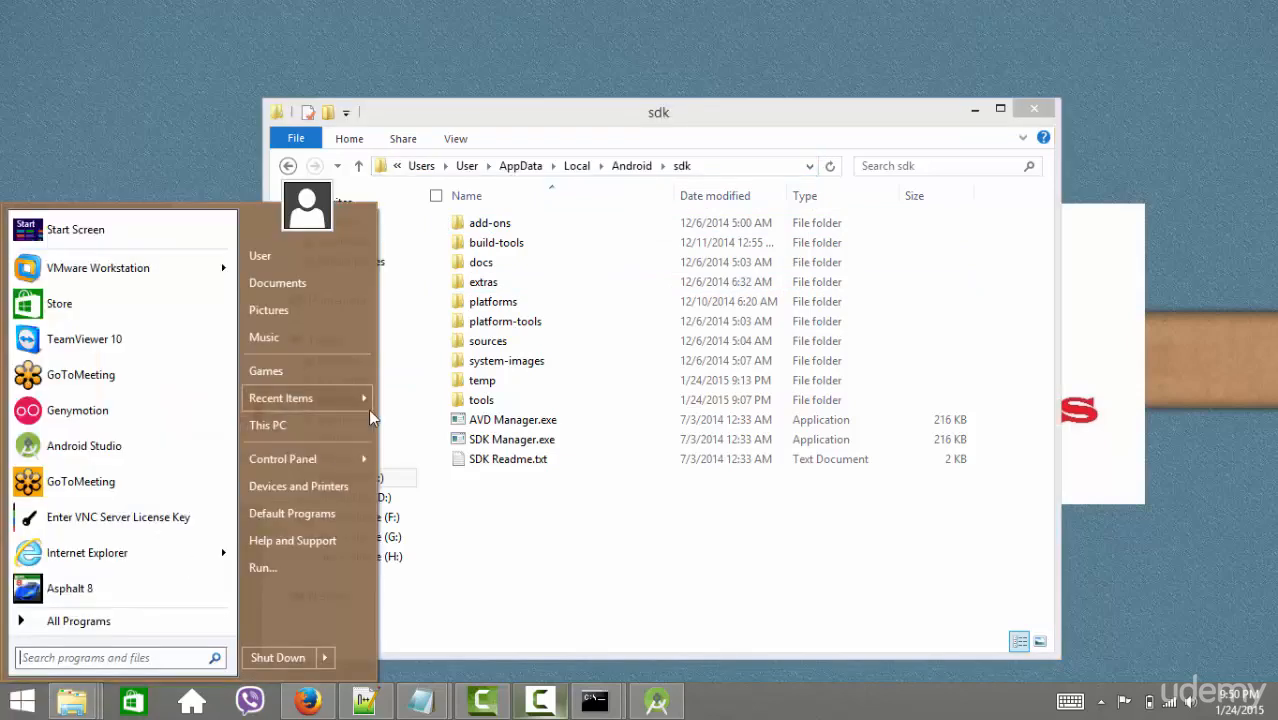
pyautogui.rightClick(346, 430)
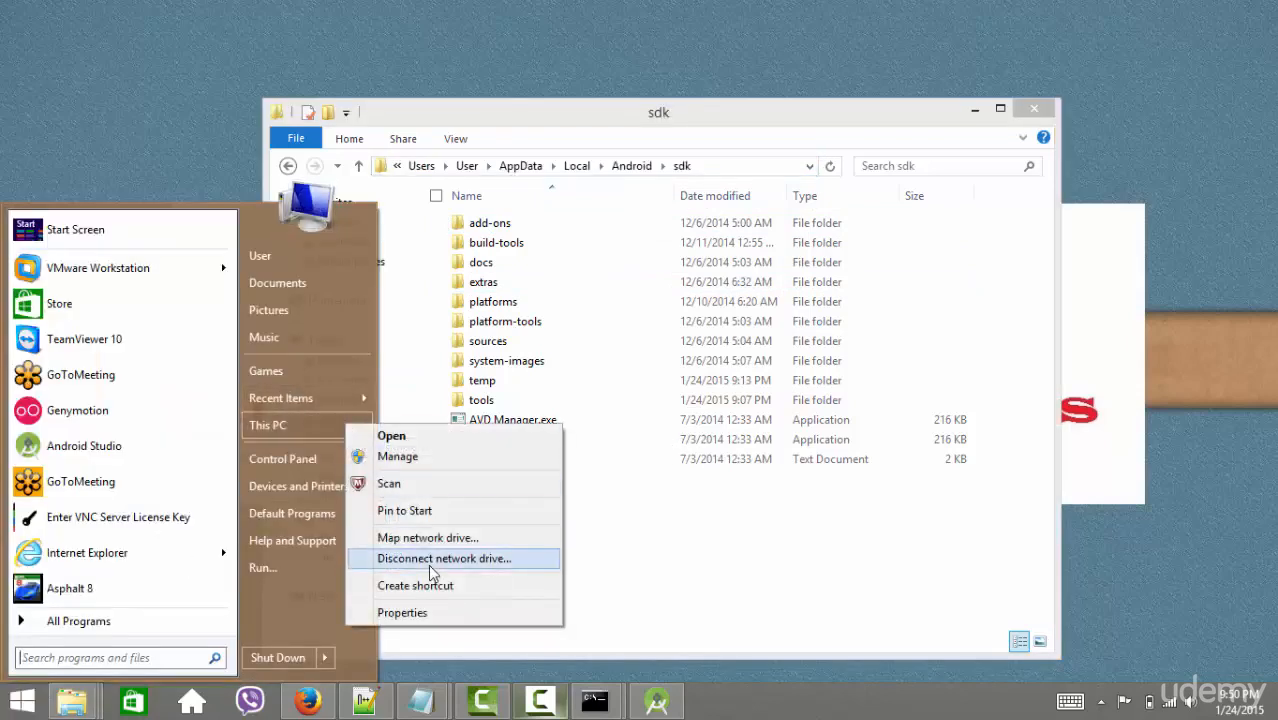
pyautogui.click(433, 613)
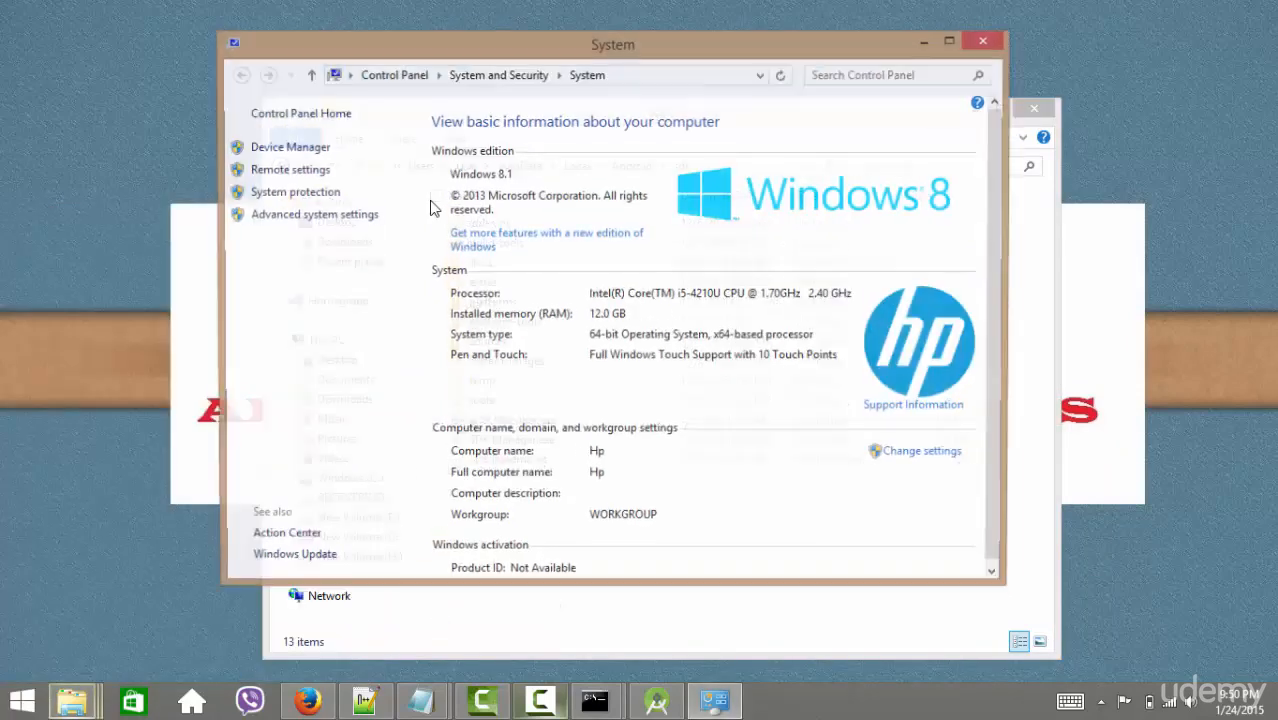
pyautogui.click(331, 217)
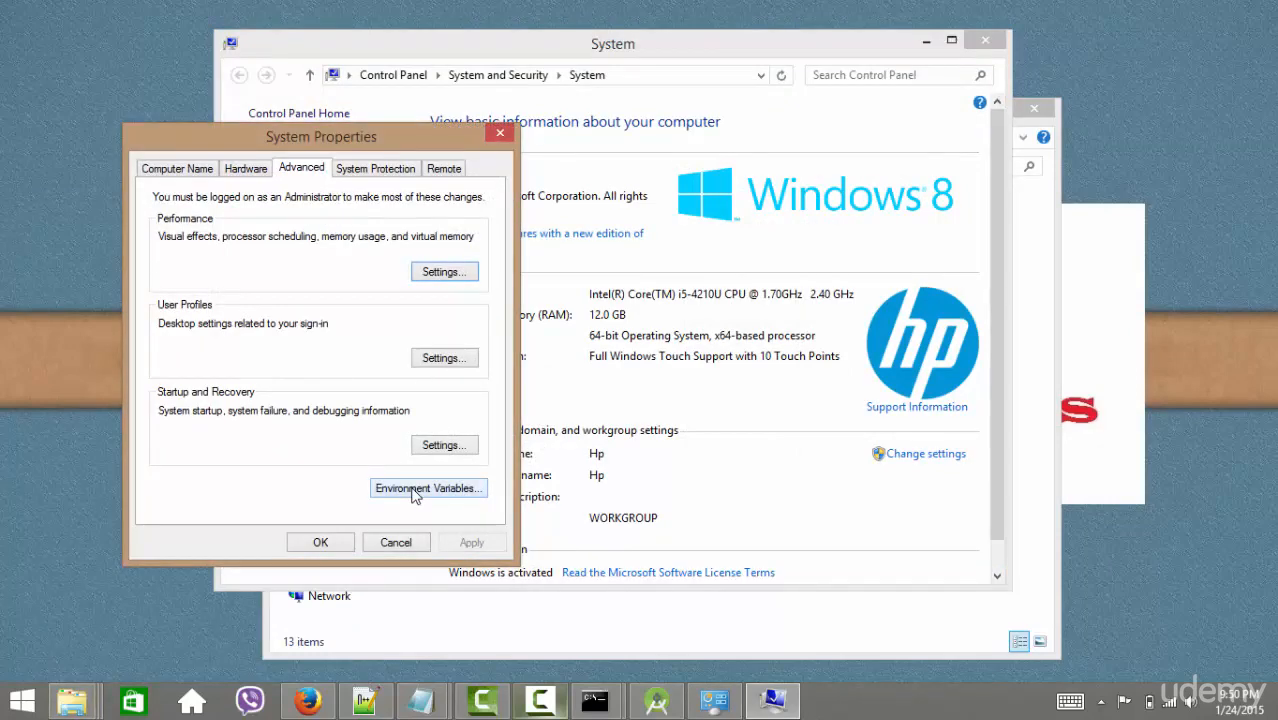
pyautogui.click(414, 492)
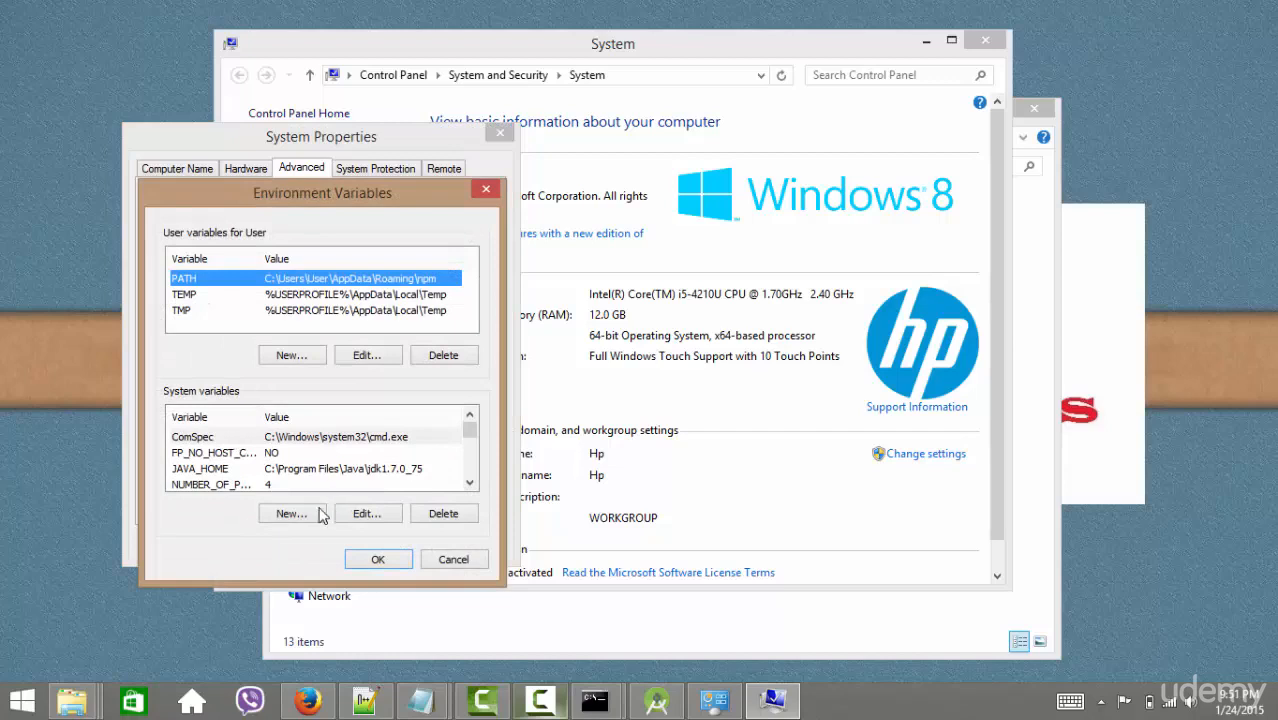
# - Create the system variable ANDROID_HOME with the value C:\Users\User\AppData\Local\Android\sdk and save the environment settings
pyautogui.click(307, 515)
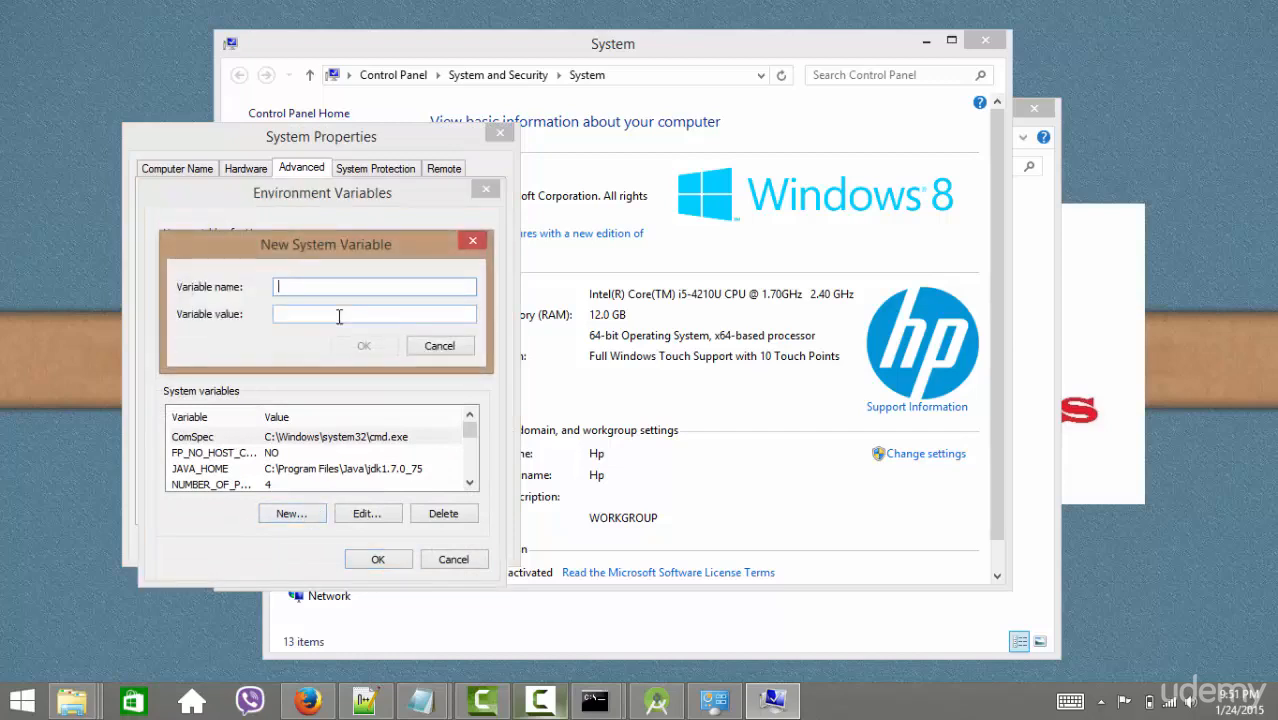
pyautogui.write('ANDROID_HOME')
pyautogui.hotkey('ctrl', 'v')
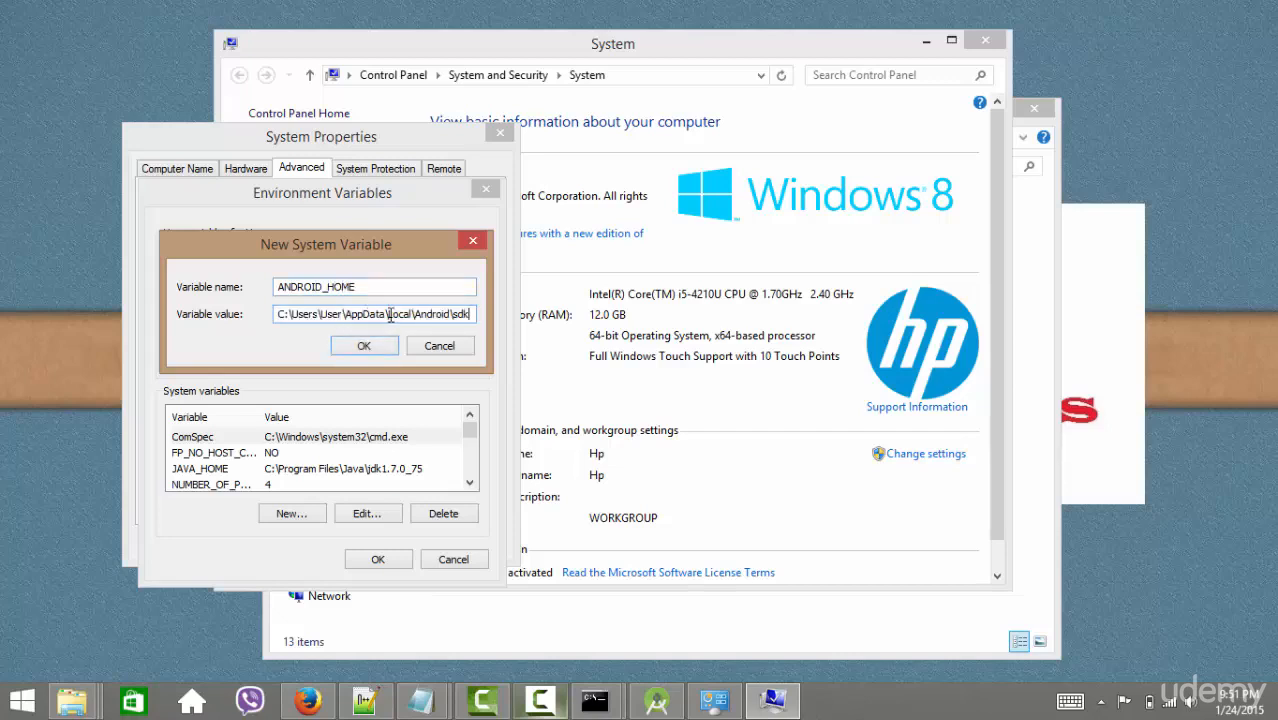
pyautogui.click(378, 347)
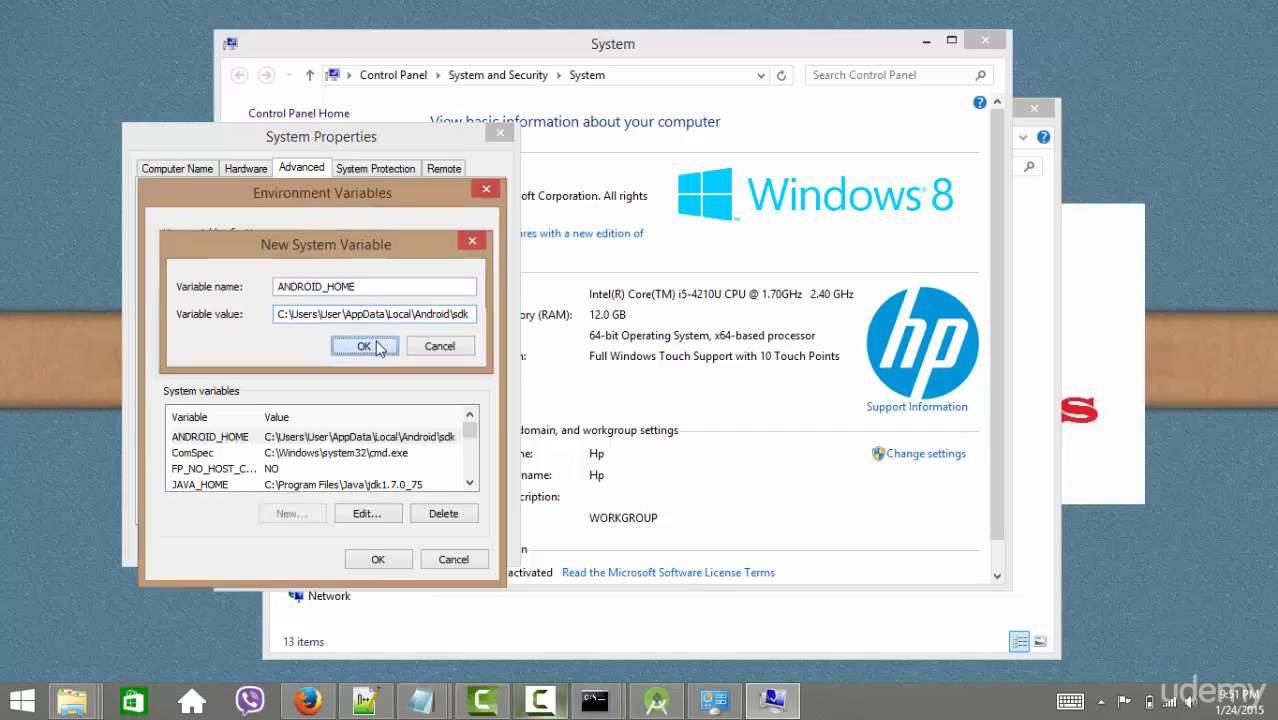
pyautogui.click(377, 560)
pyautogui.click(340, 546)
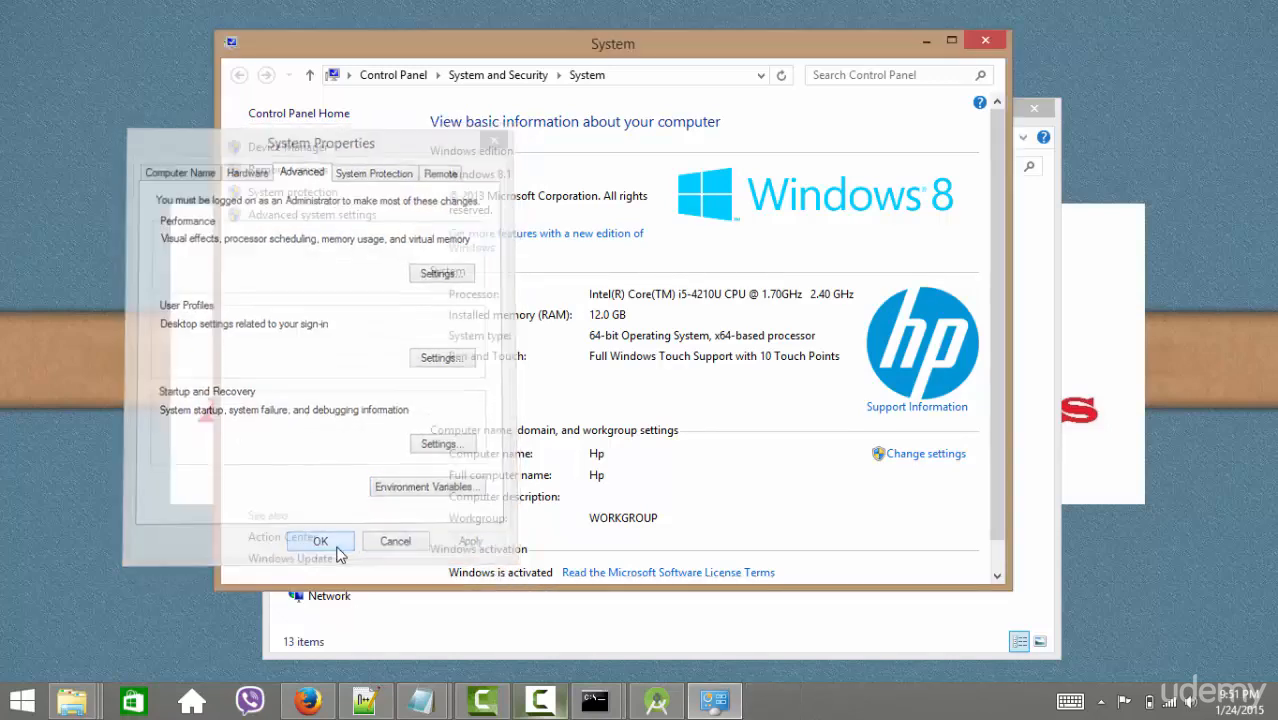
# - Test the new variable by running %ANDROID_HOME% from the Windows Run dialog
pyautogui.click(52, 657)
pyautogui.press('super+r')
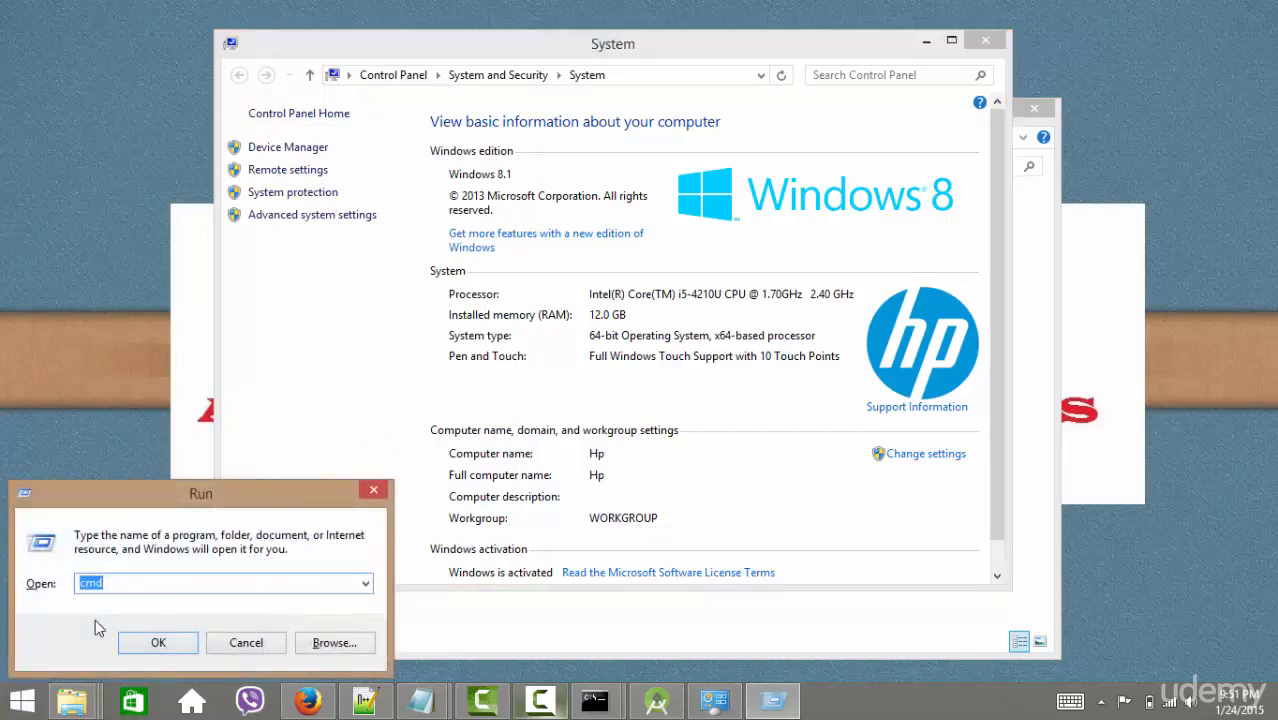
pyautogui.write('%')
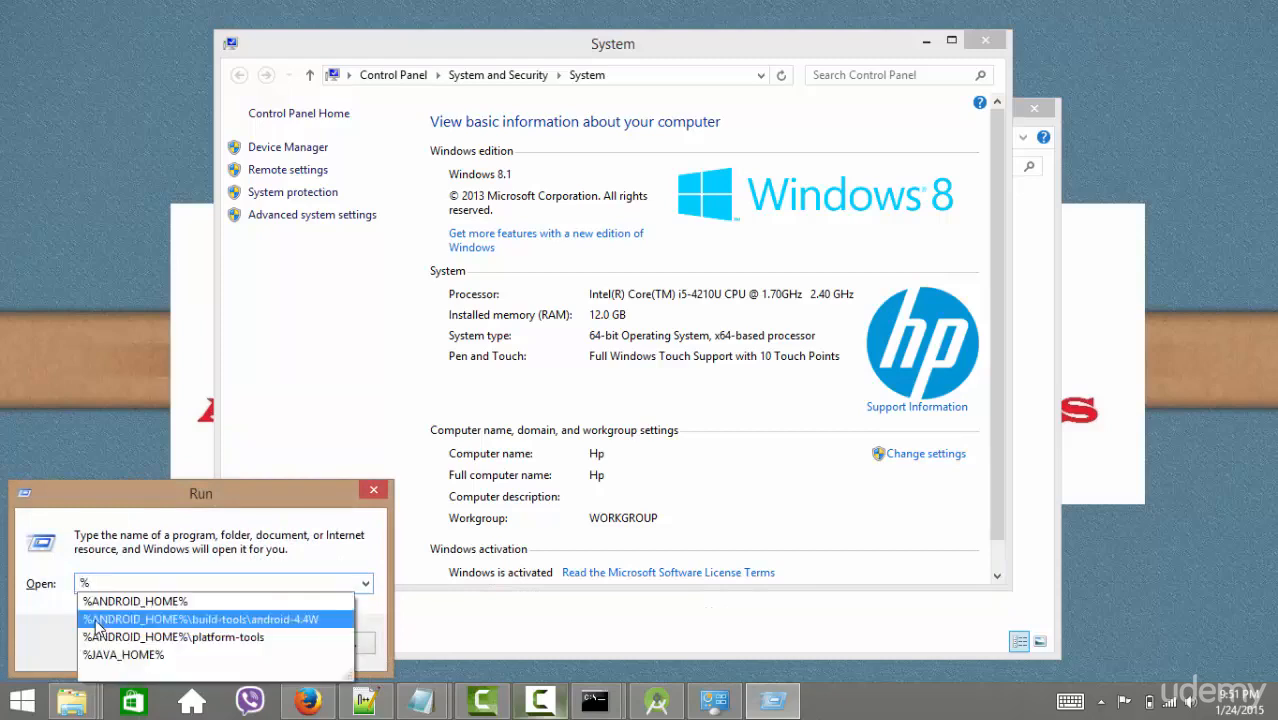
pyautogui.write('ANDROID')
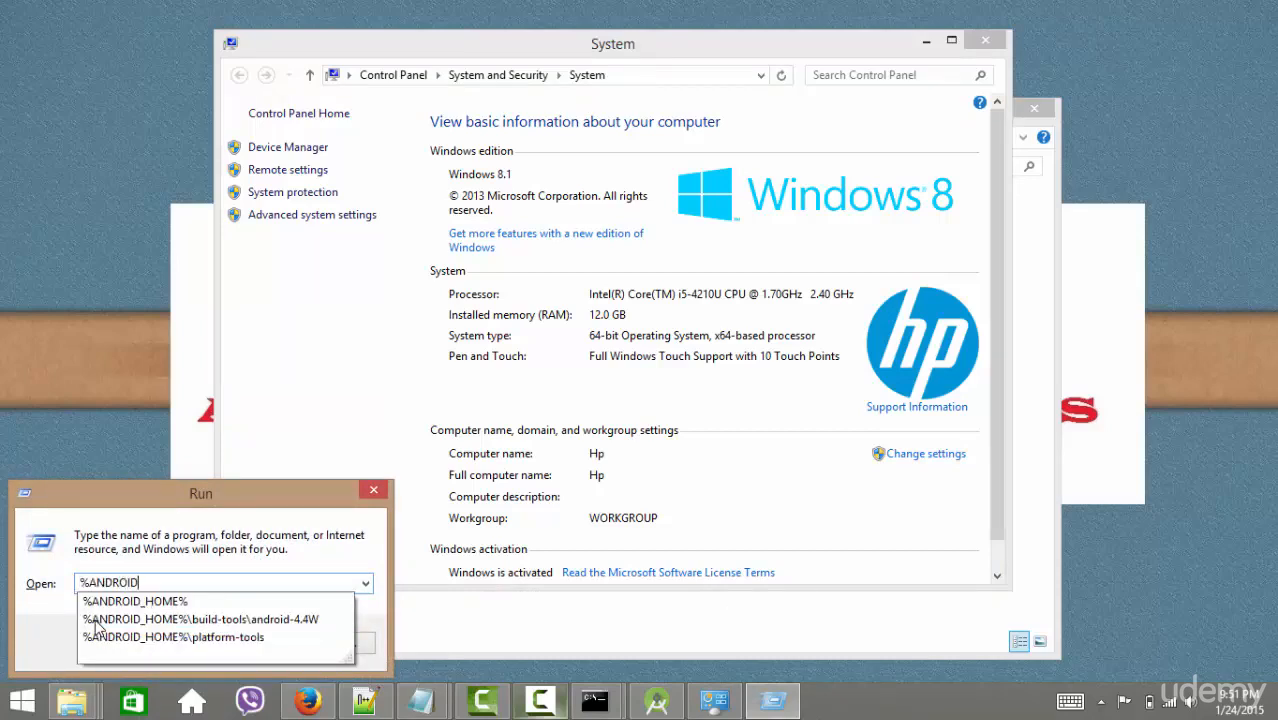
pyautogui.press('Down')
pyautogui.press('Return')
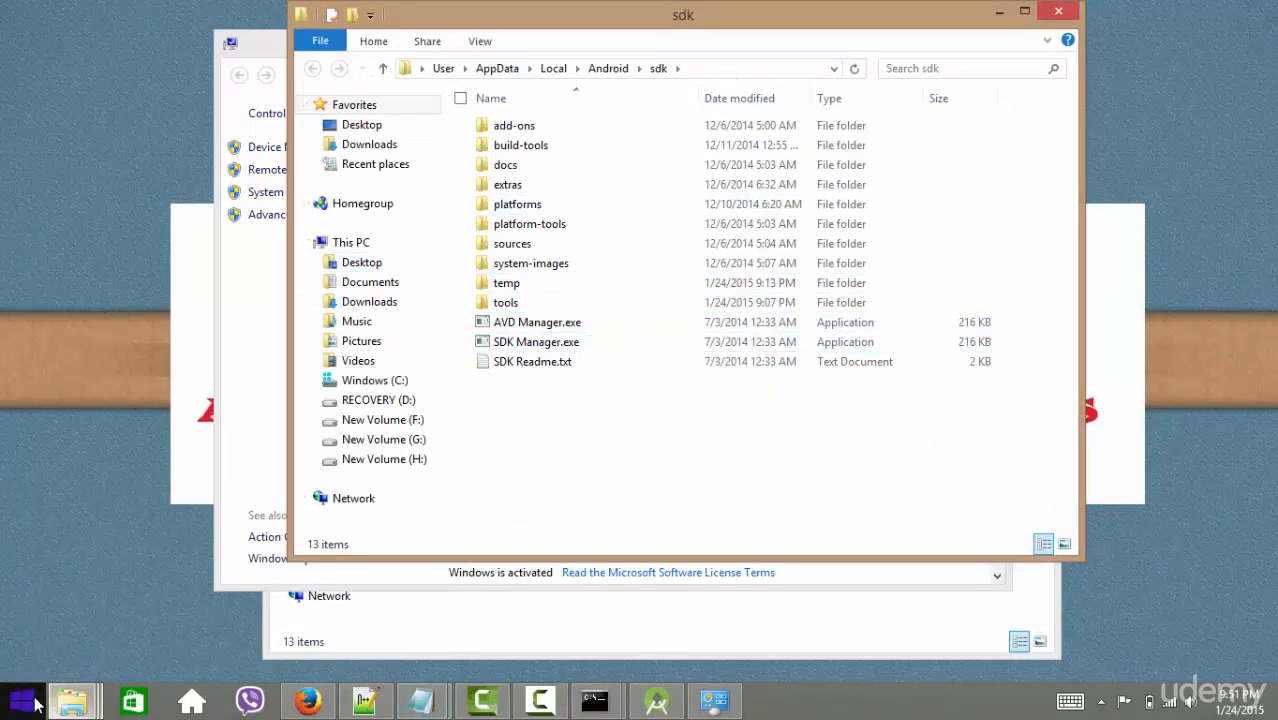
# - Reopen the Environment Variables dialog through the advanced system settings in the properties of This PC
pyautogui.click(20, 700)
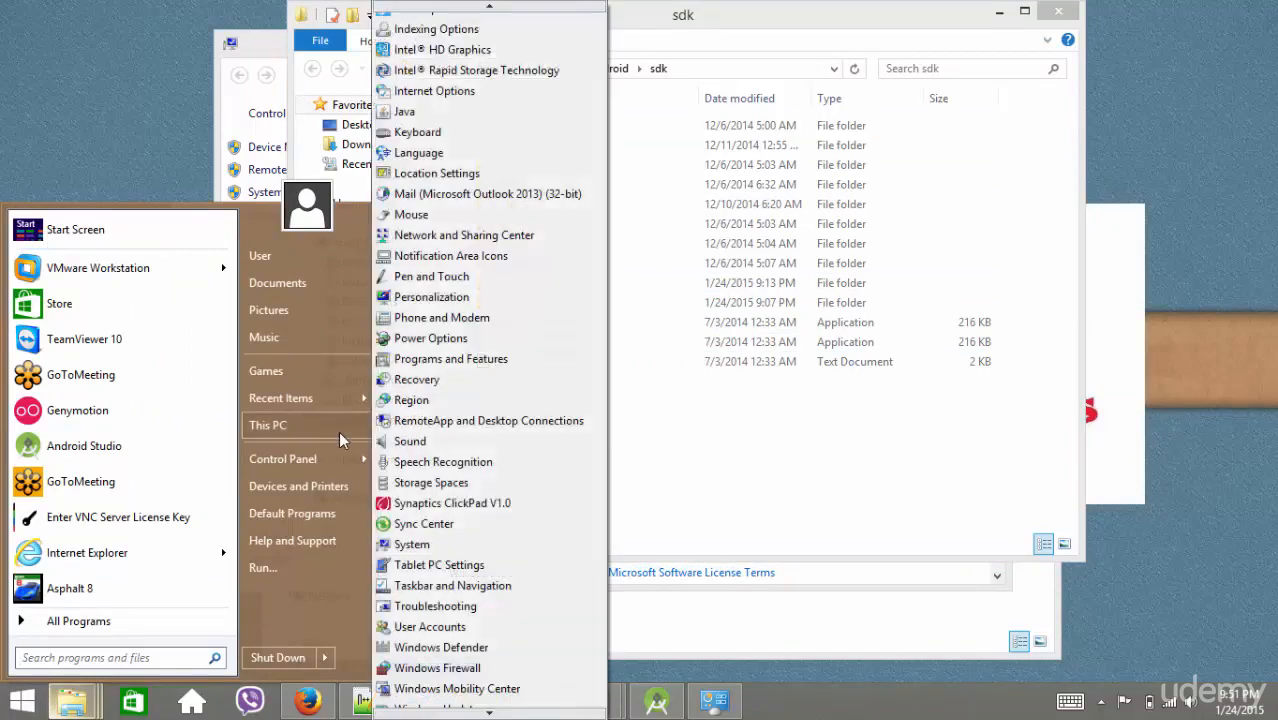
pyautogui.rightClick(341, 431)
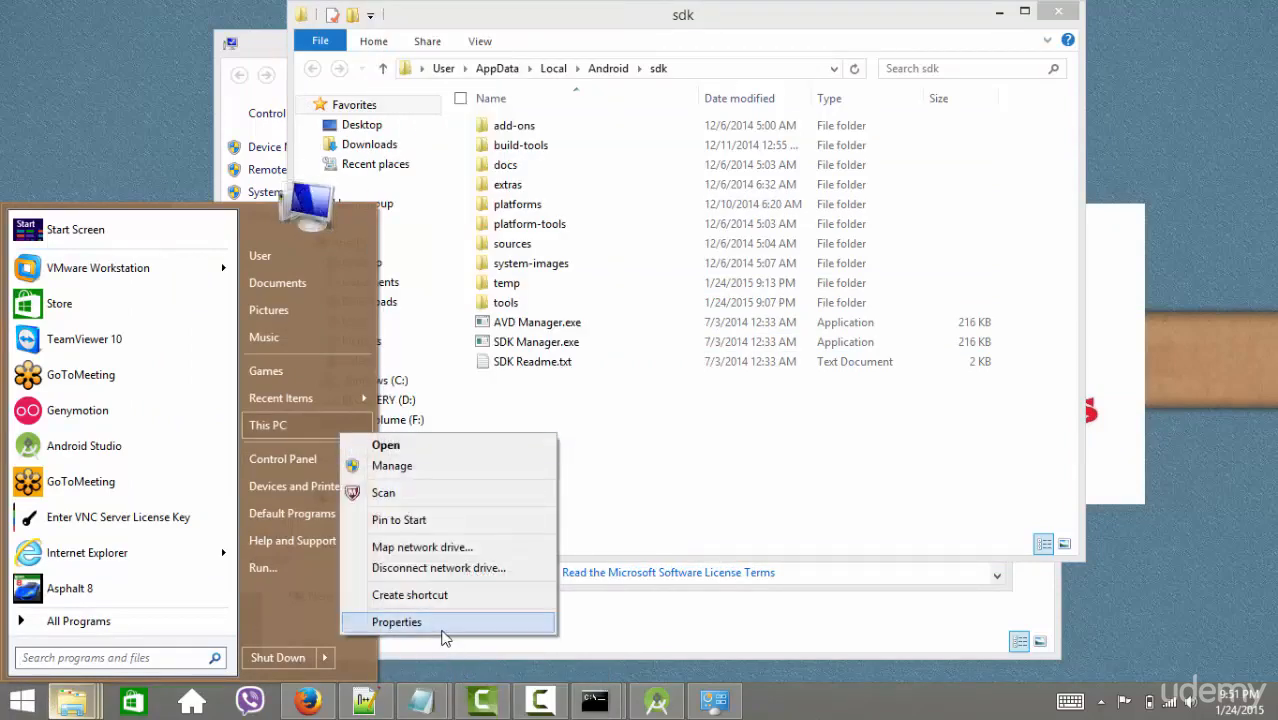
pyautogui.click(445, 637)
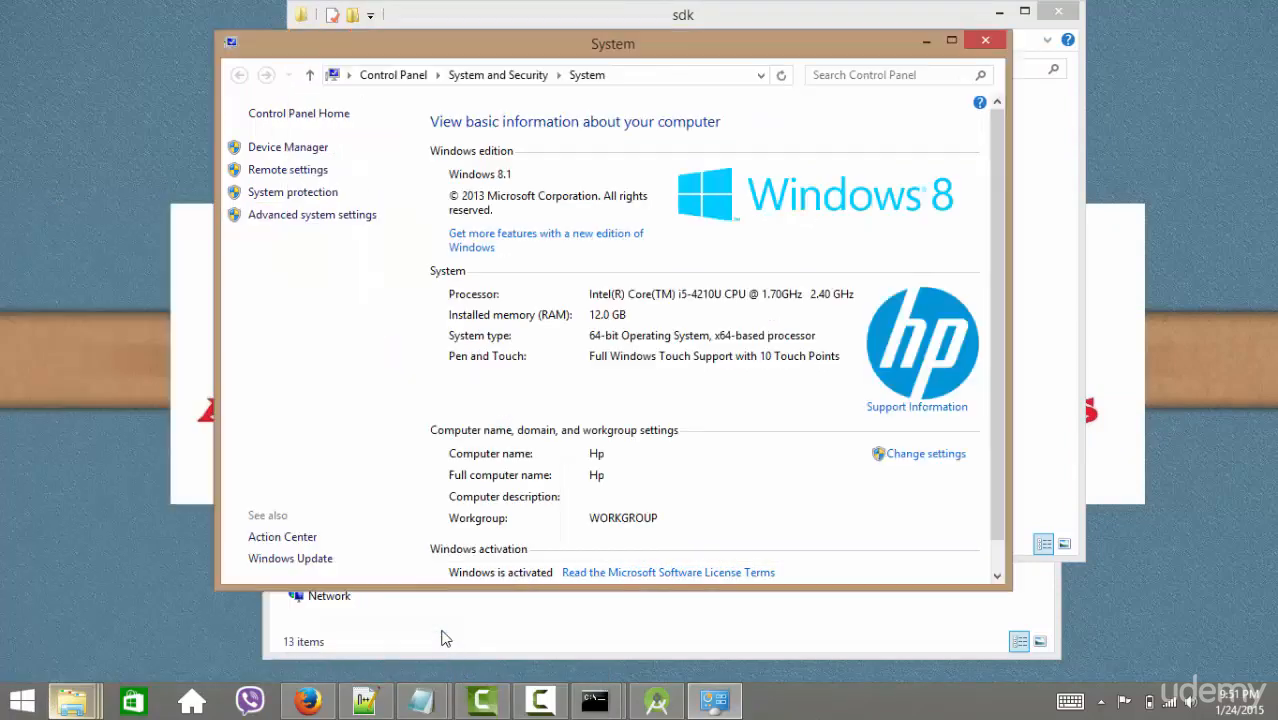
pyautogui.click(312, 216)
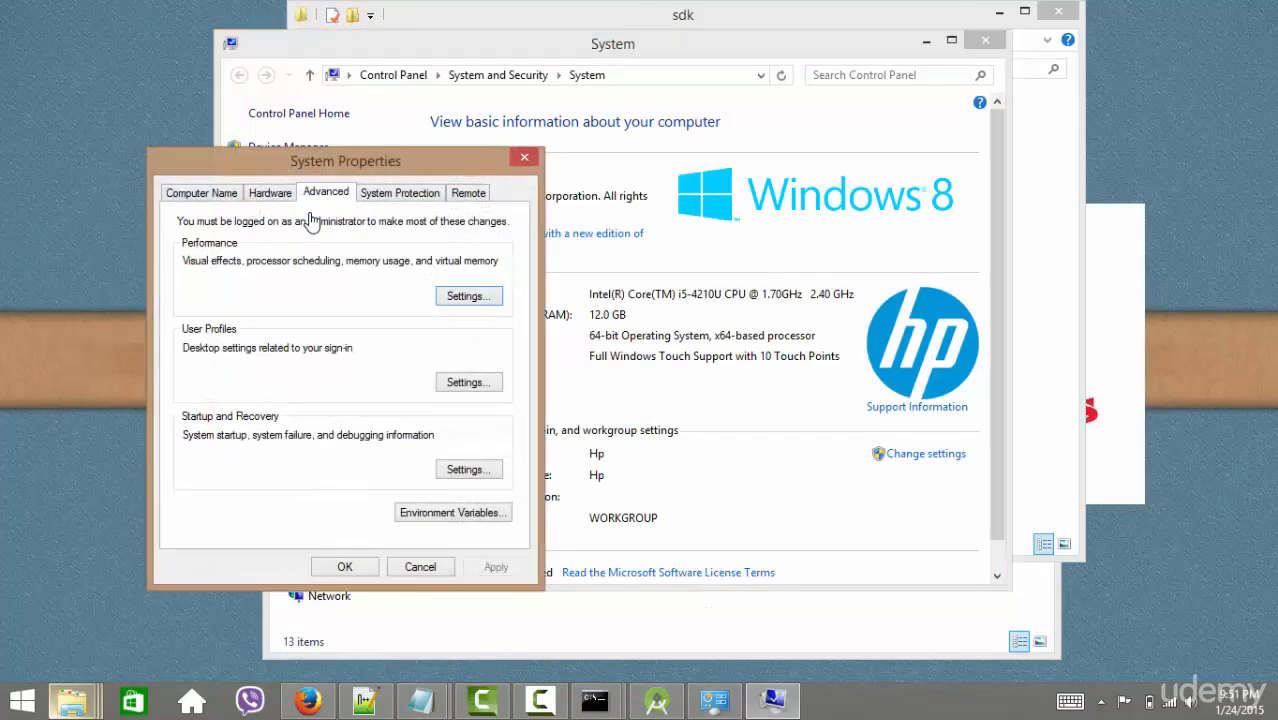
pyautogui.click(440, 514)
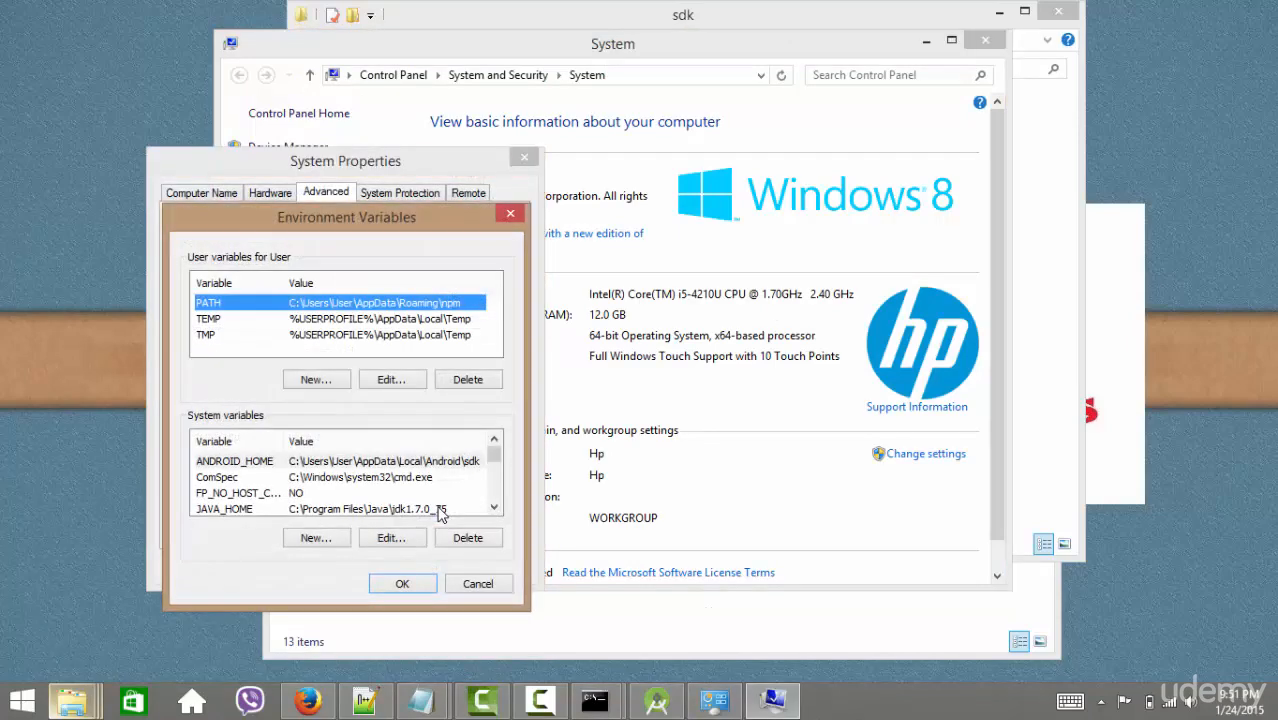
# - Open the system variable Path for editing and begin a new entry at the end of its value with ;%A
pyautogui.click(351, 480)
pyautogui.press('p')
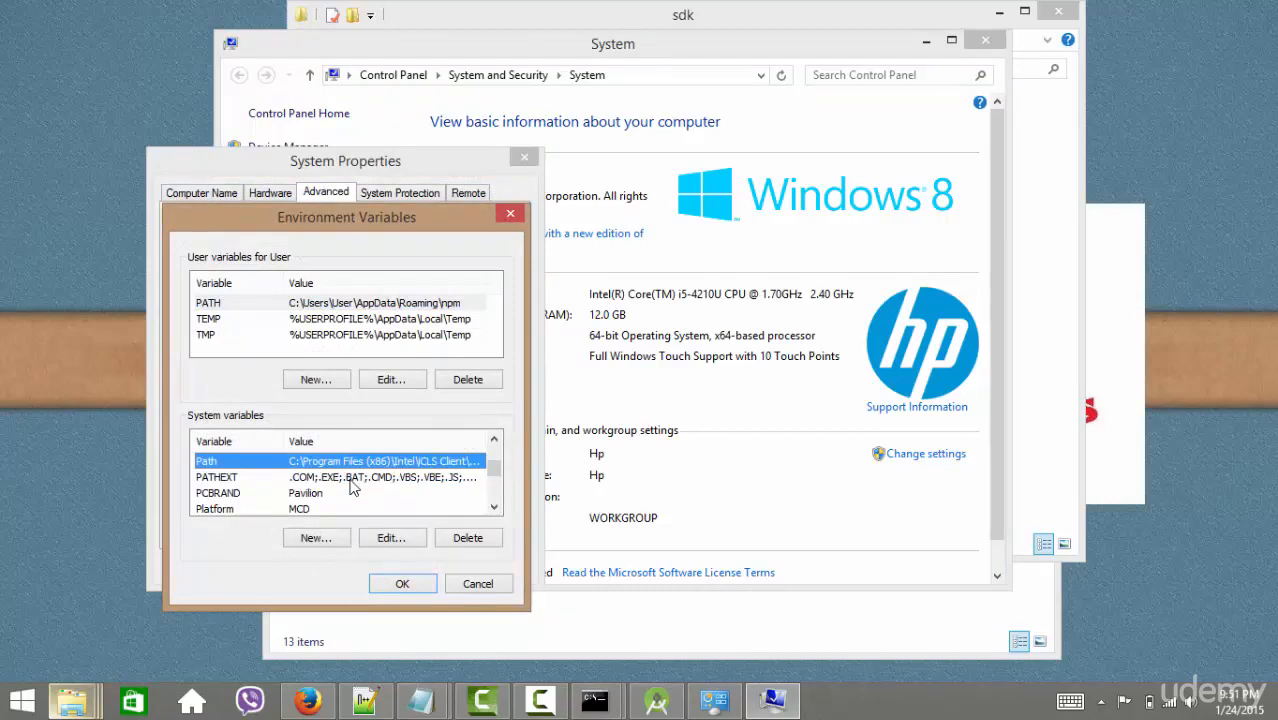
pyautogui.click(391, 538)
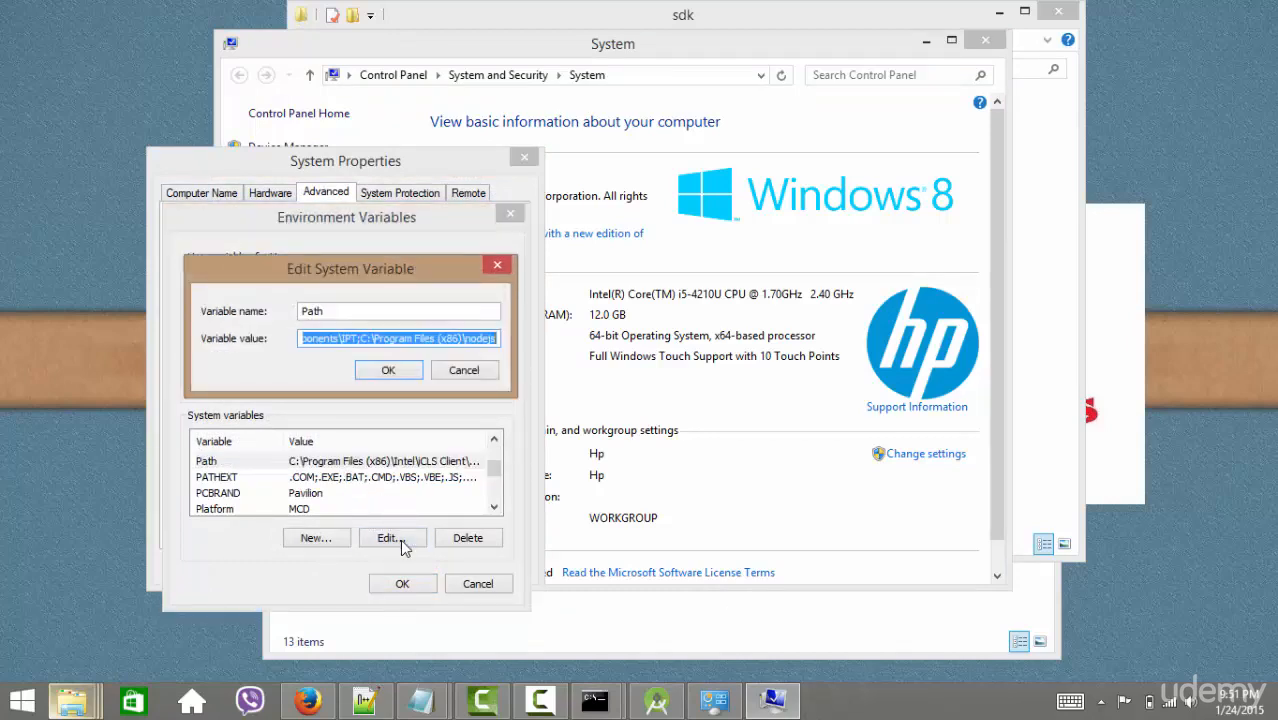
pyautogui.press('End')
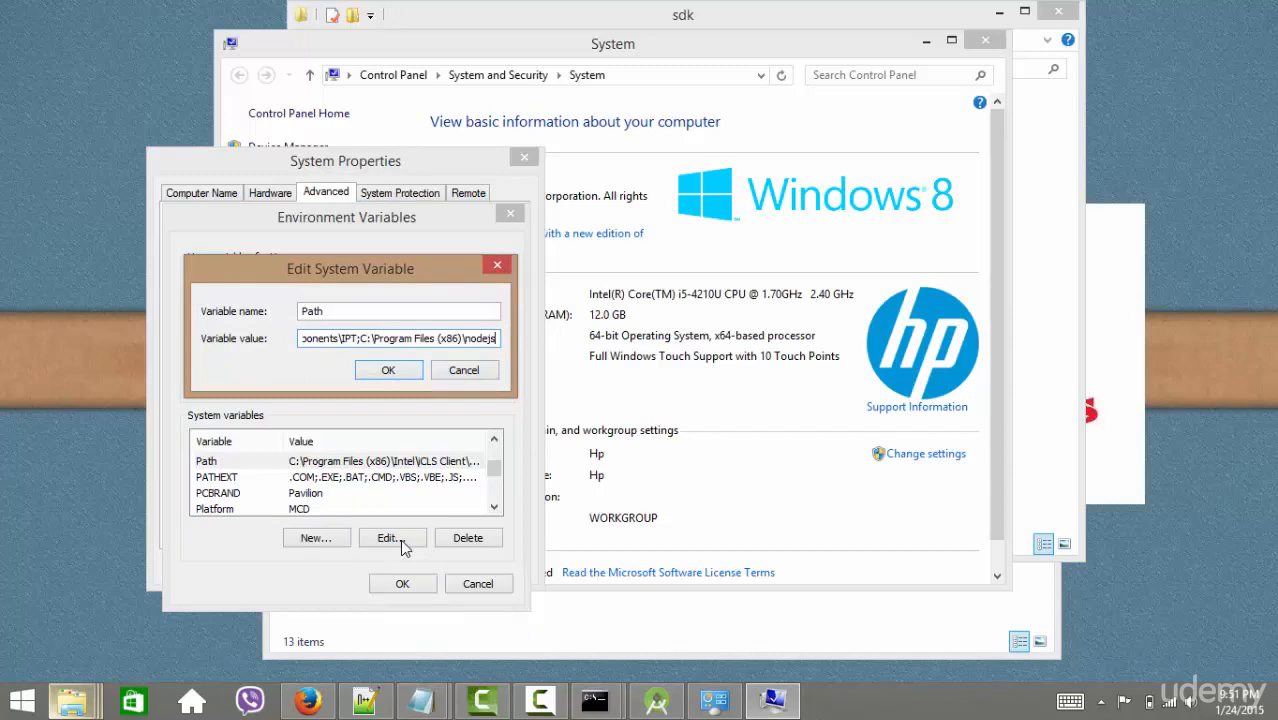
pyautogui.write(';')
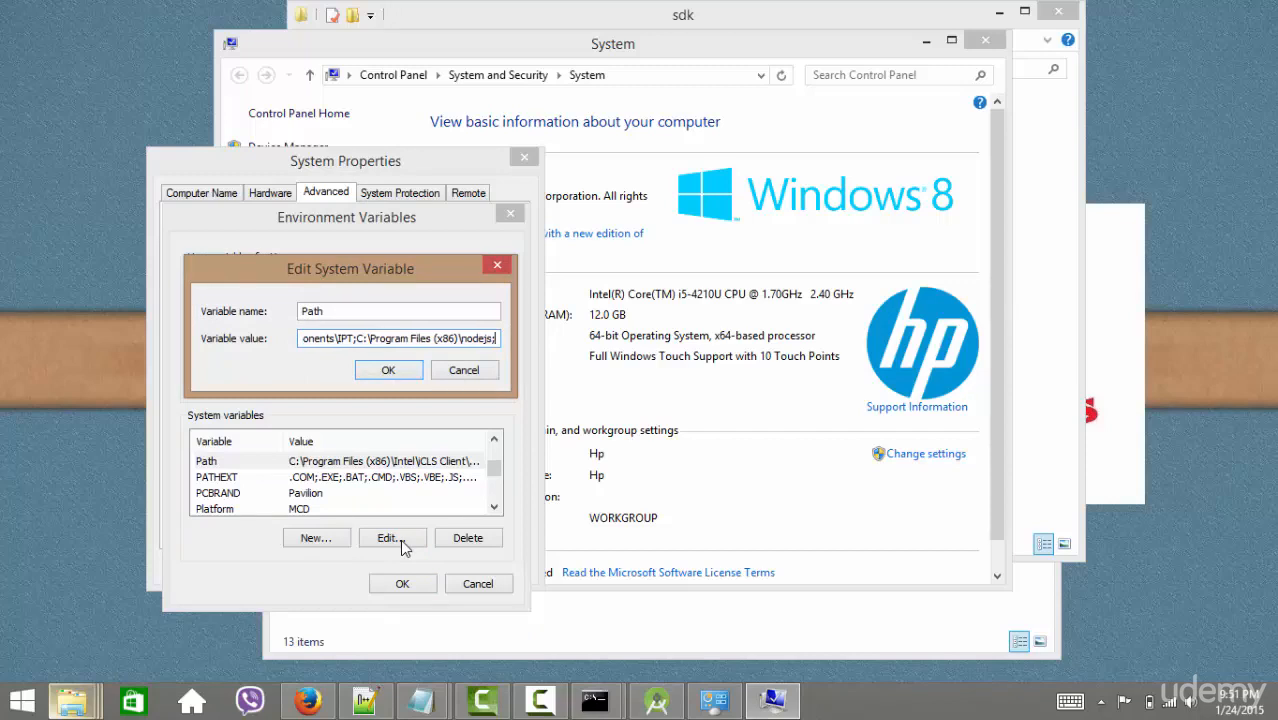
pyautogui.write('%A')
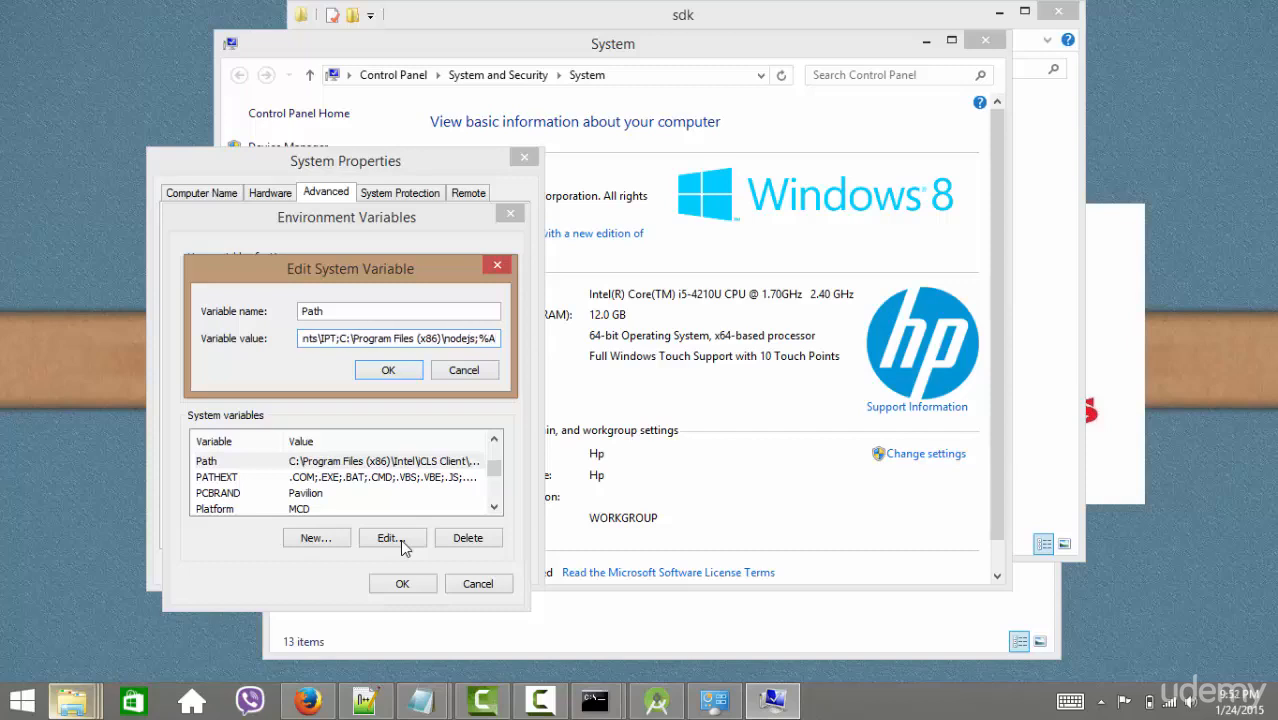
# - Test the android command in a new Command Prompt window and close the window
pyautogui.press('super+r')
pyautogui.write('cmd')
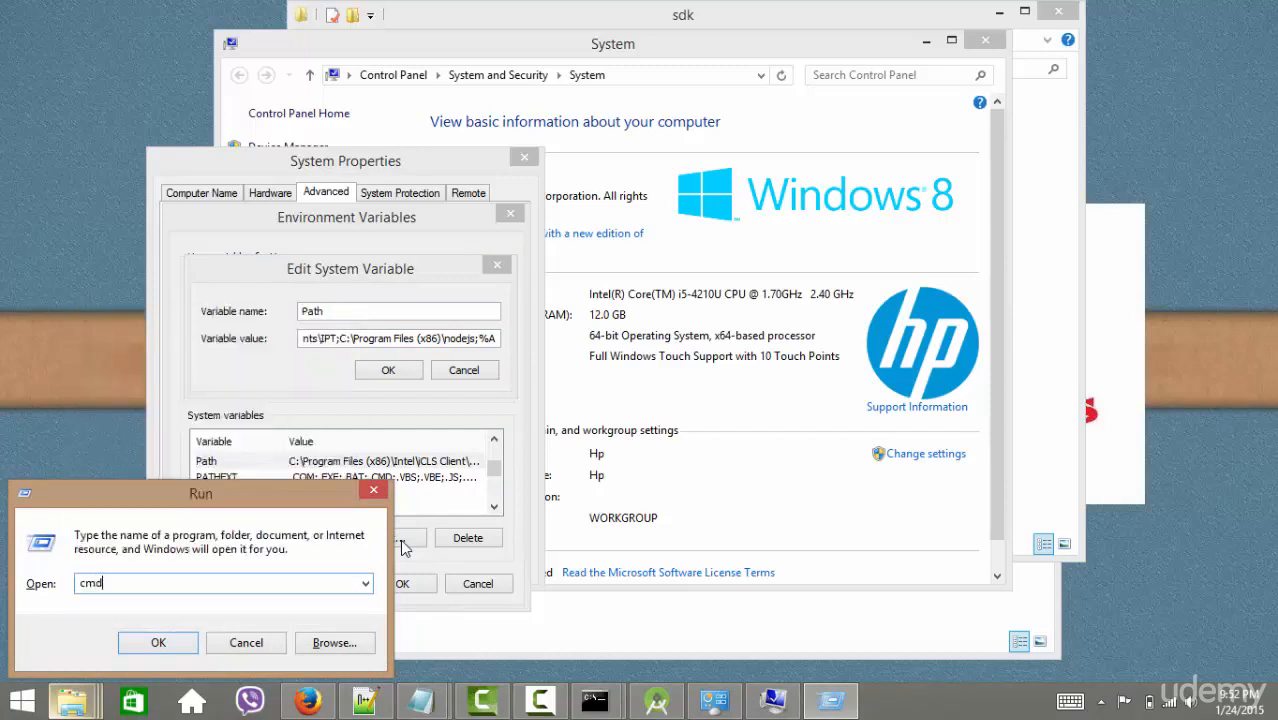
pyautogui.press('Return')
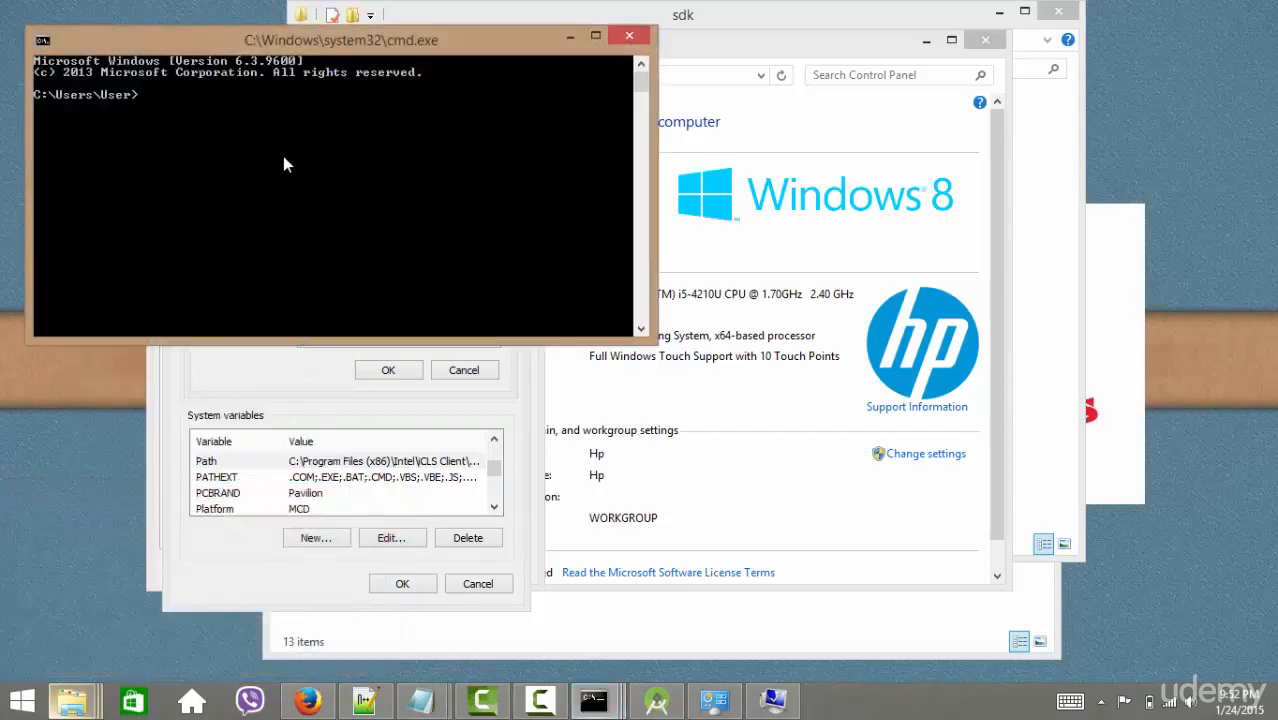
pyautogui.write('android')
pyautogui.press('Return')
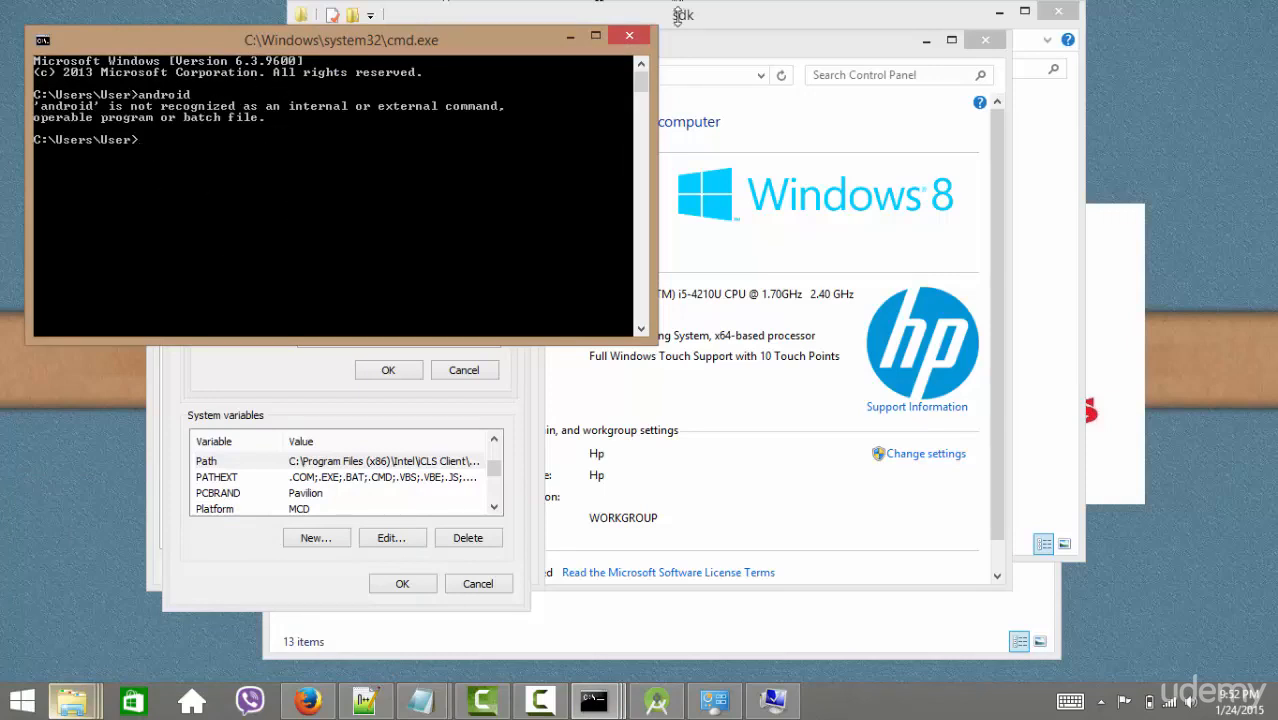
pyautogui.click(631, 40)
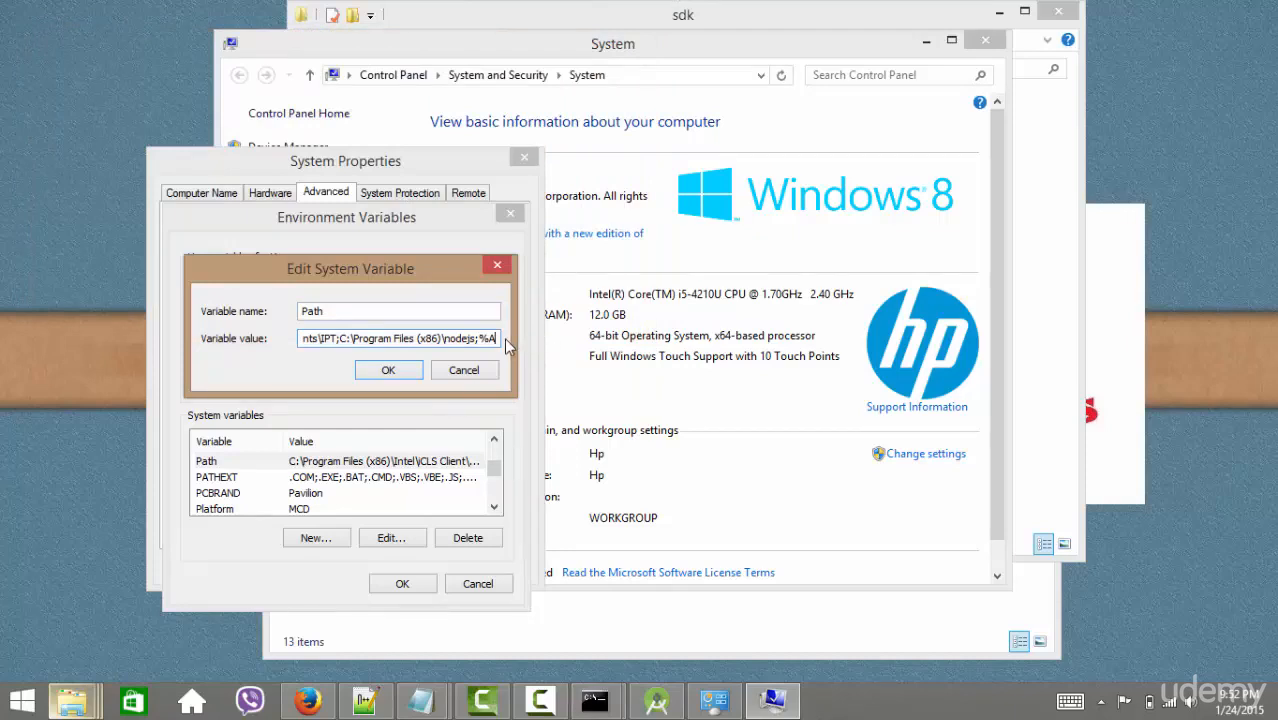
# - Complete the new entry at the end of the Path value as %ANDROID_HOME%;
pyautogui.write('ND')
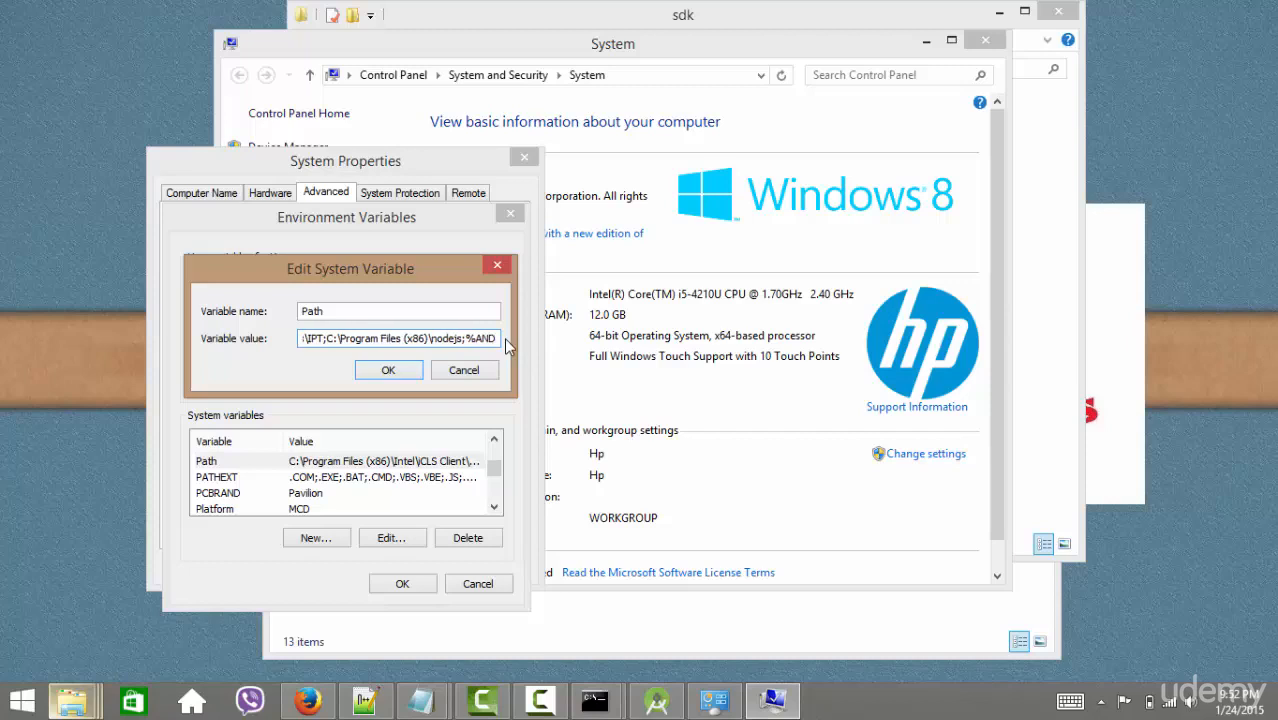
pyautogui.write('ROID_H')
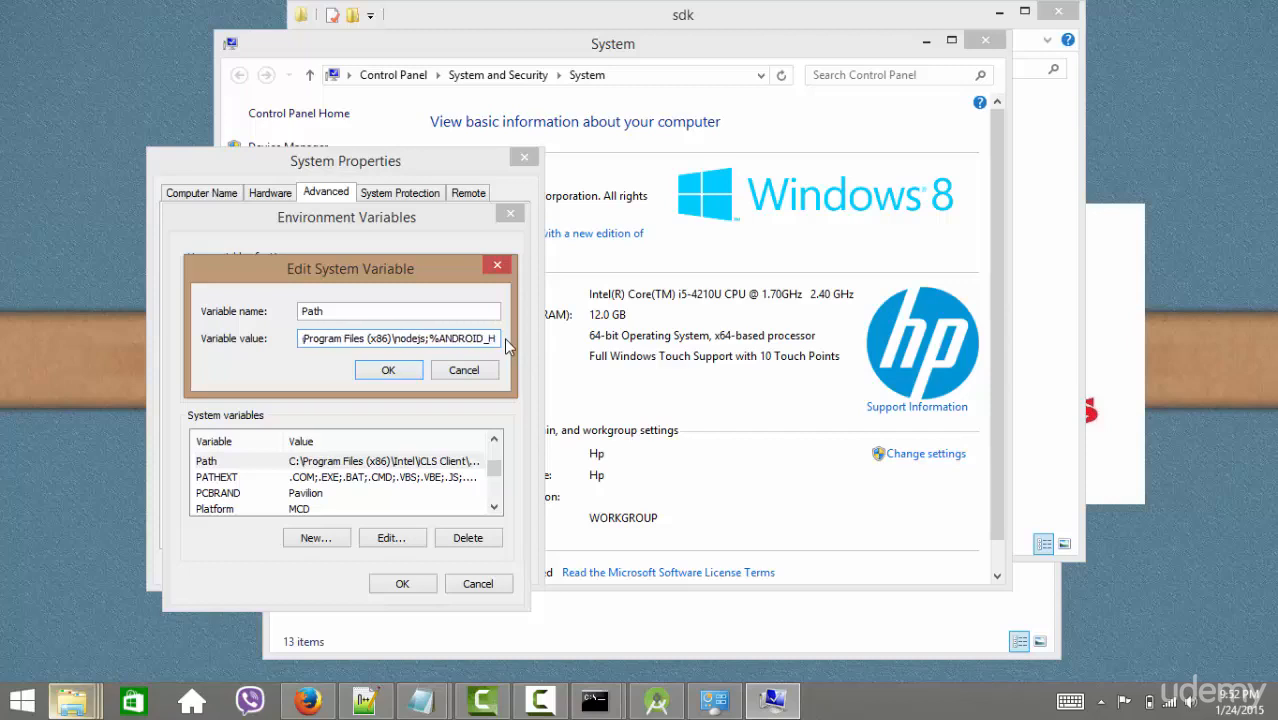
pyautogui.write('OME%')
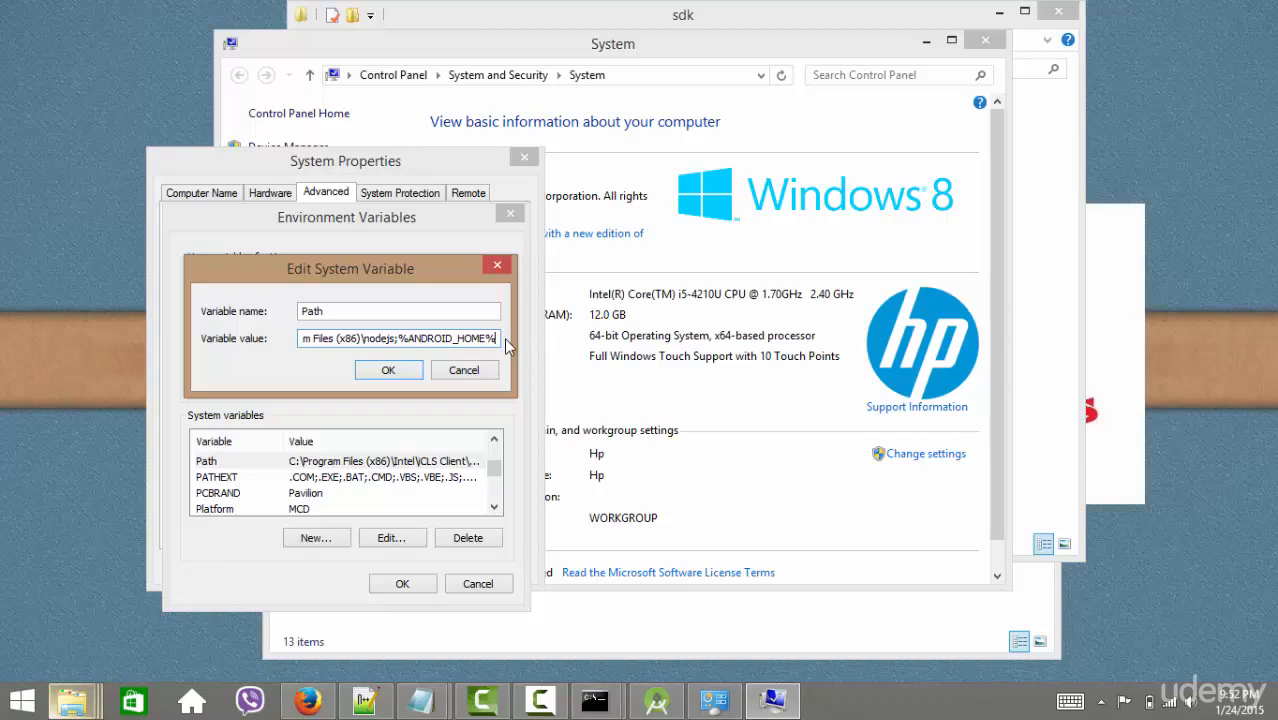
pyautogui.write(';')
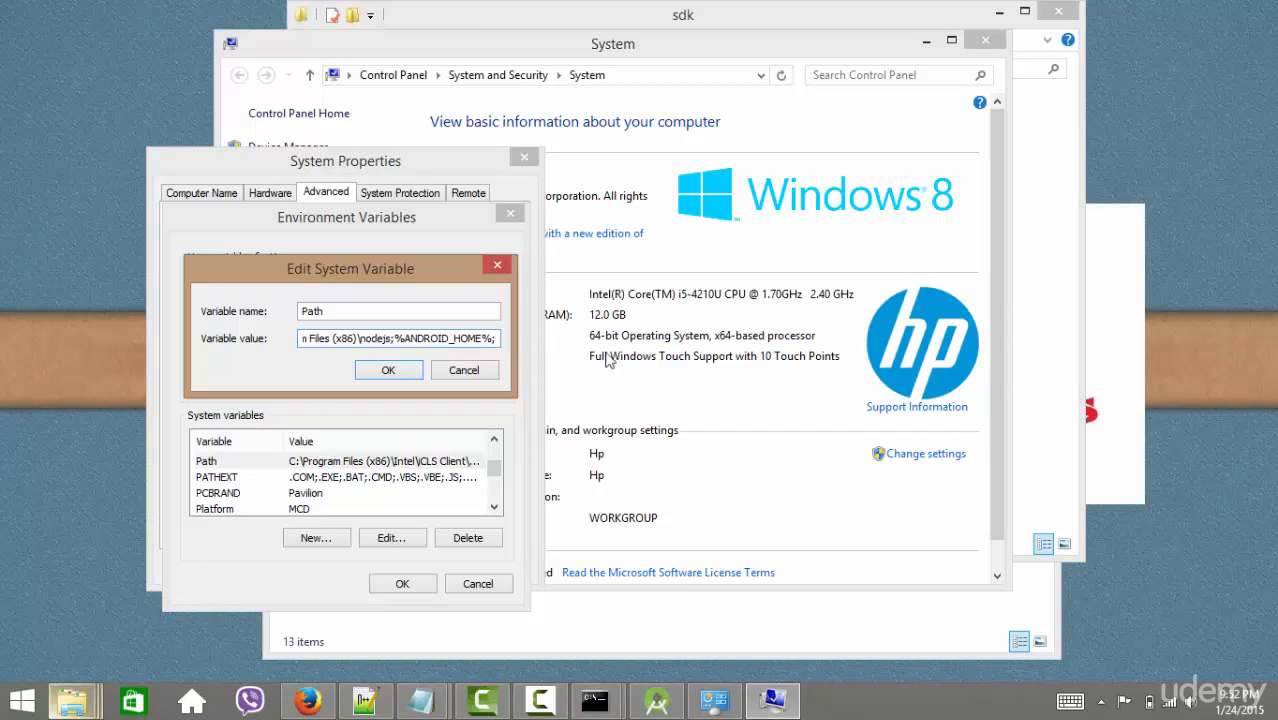
# - Switch to the File Explorer window of the Android sdk folder and open its platform-tools folder
pyautogui.click(86, 706)
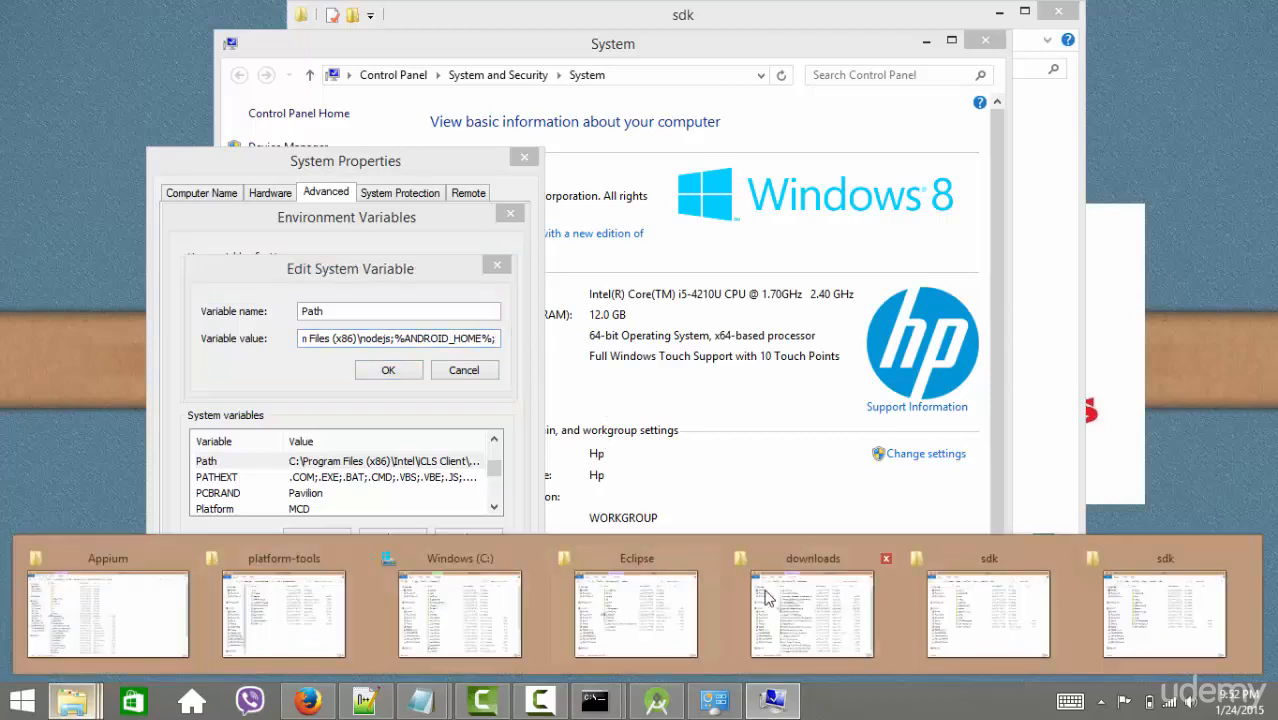
pyautogui.click(1164, 605)
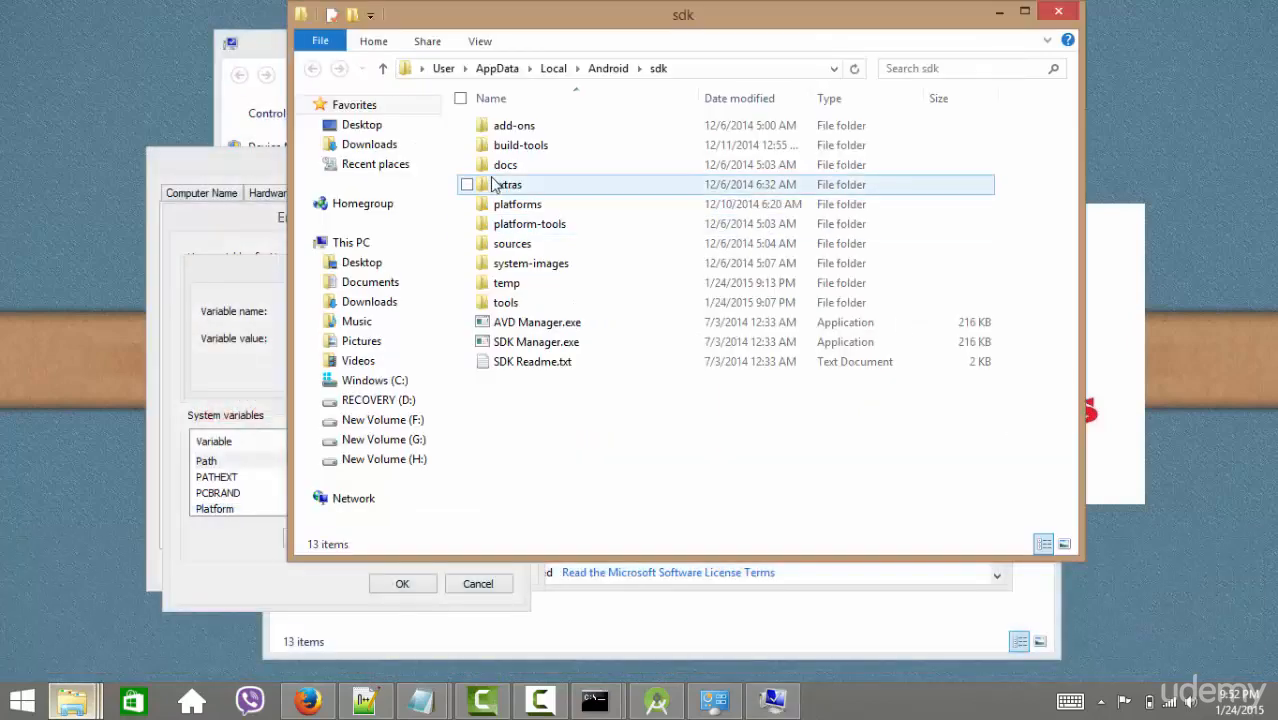
pyautogui.doubleClick(528, 229)
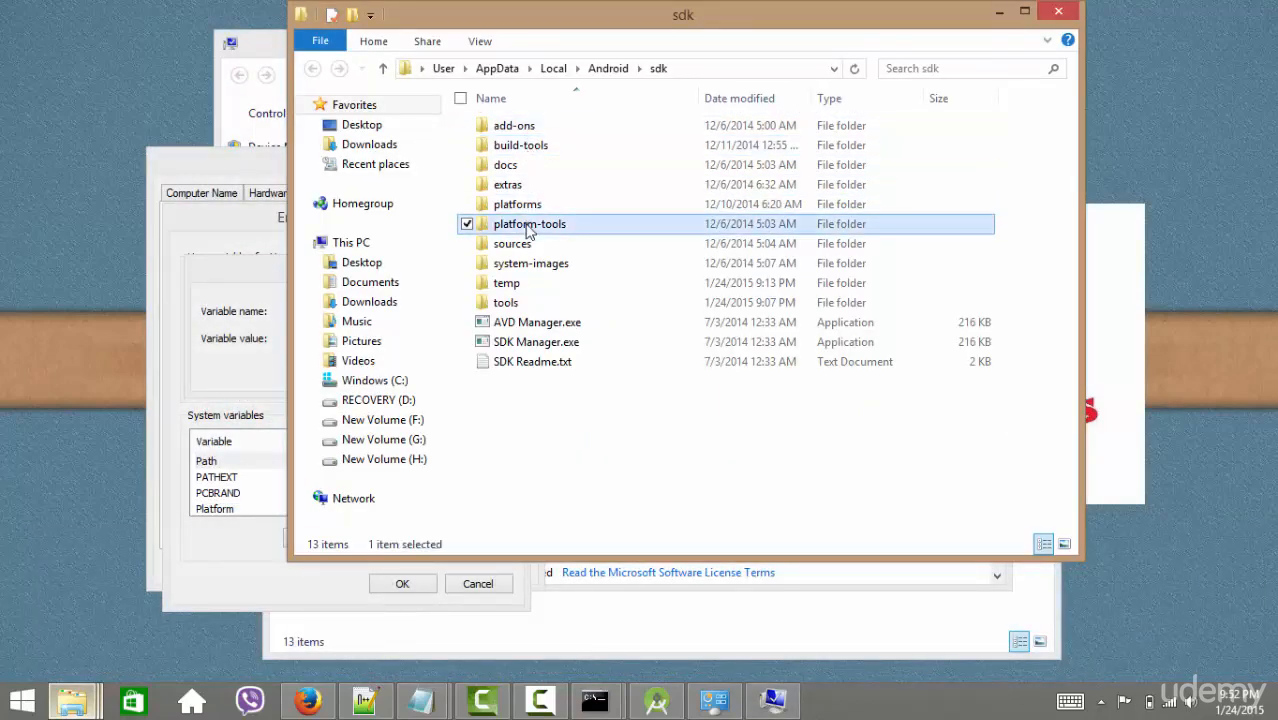
# - Show the folder's full path as text and select its \platform-tools part, including the backslash
pyautogui.click(790, 68)
pyautogui.click(743, 68)
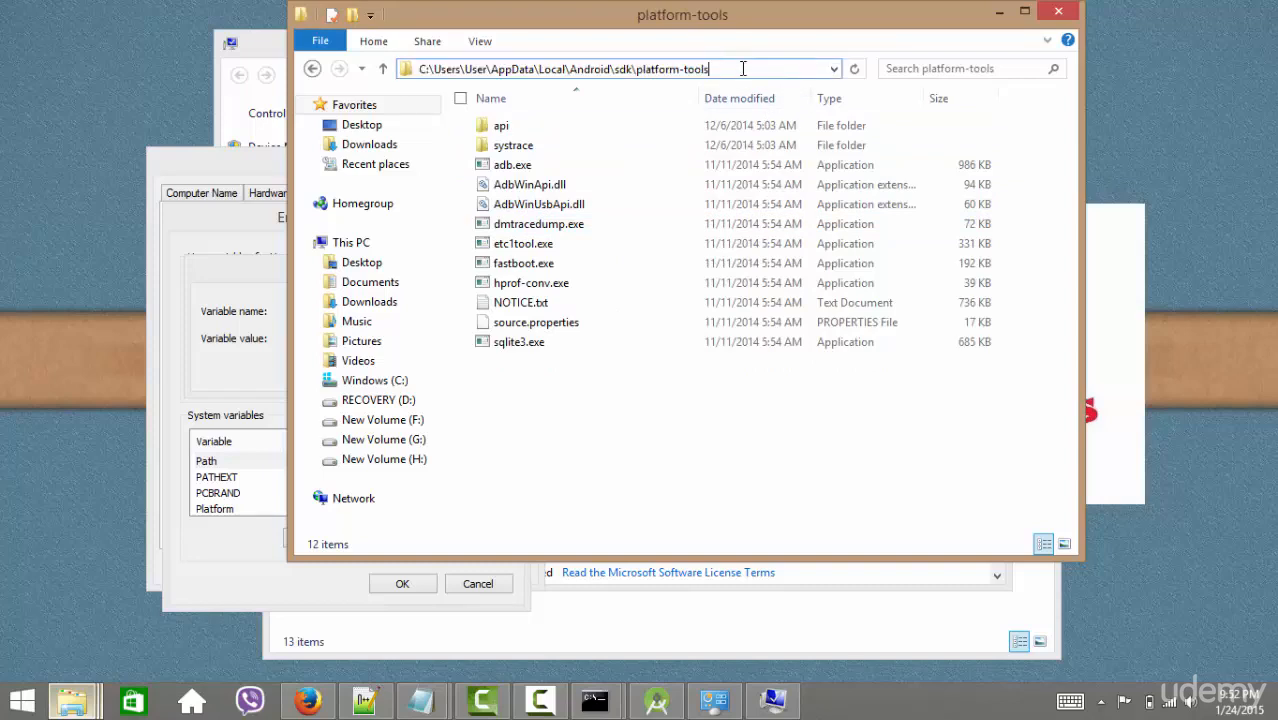
pyautogui.moveTo(743, 68); pyautogui.dragTo(637, 68)
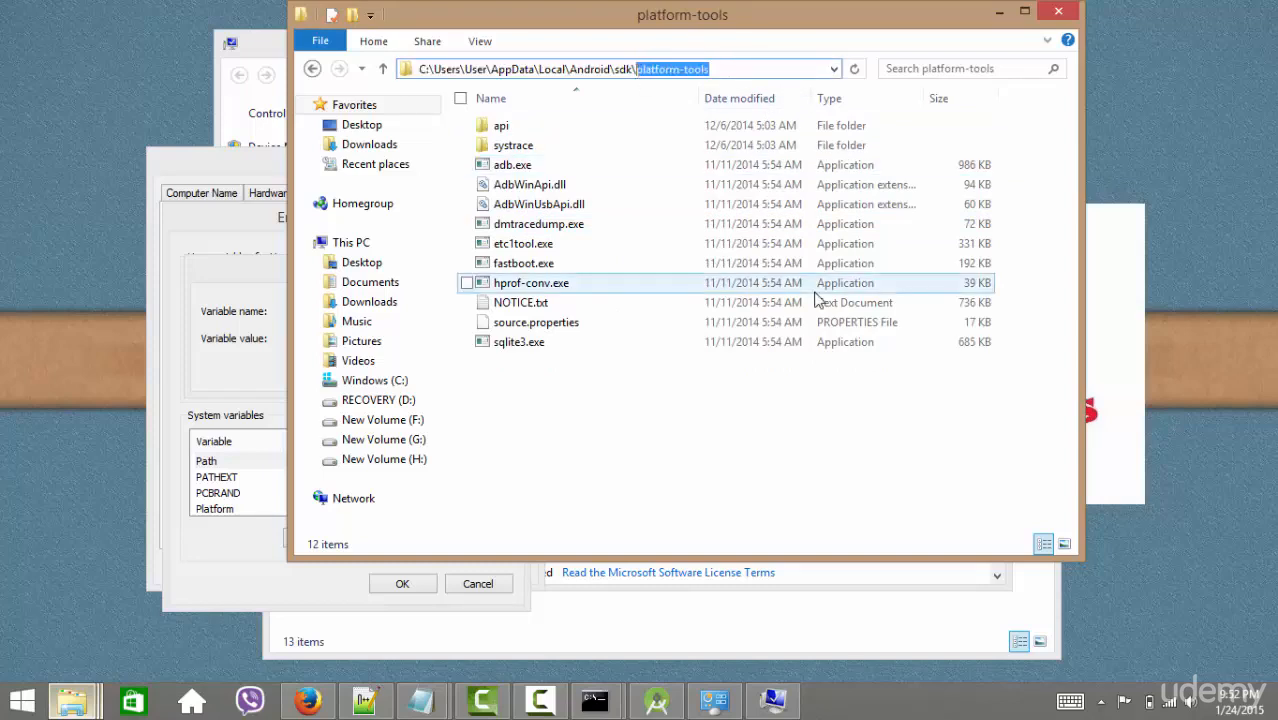
pyautogui.hotkey('ctrl', 'Left')
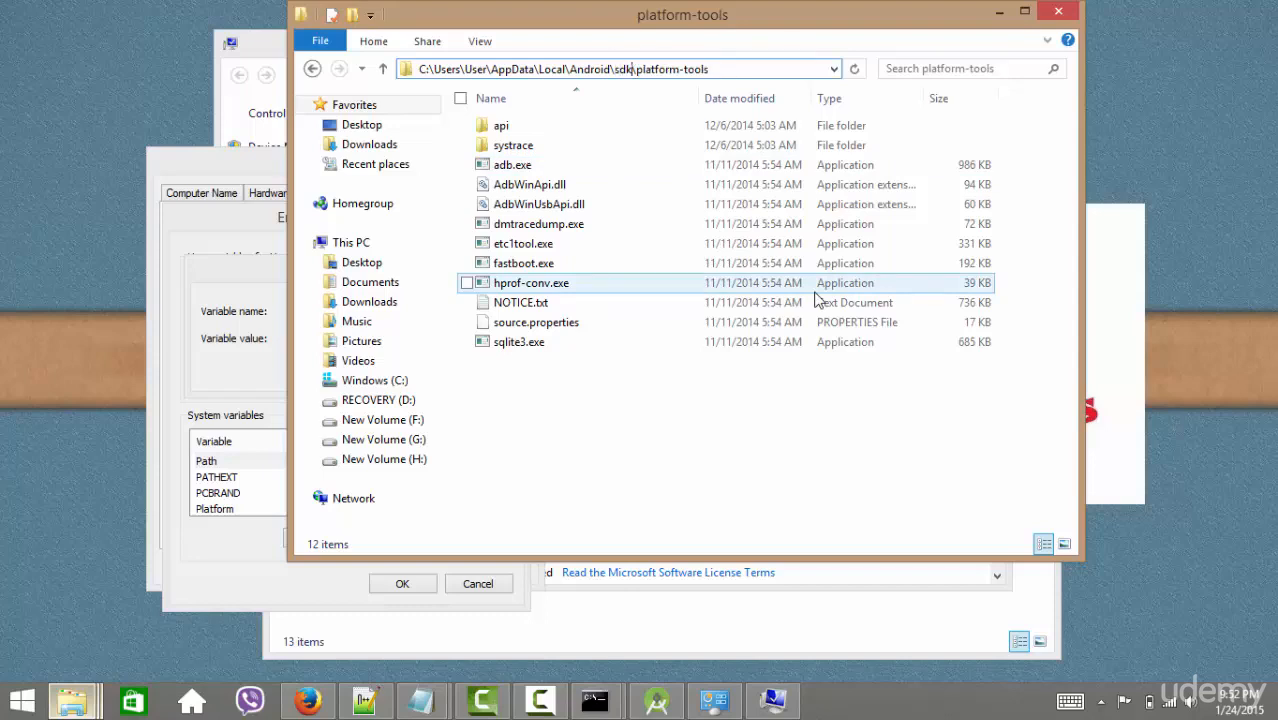
pyautogui.hotkey('shift', 'Right')
pyautogui.hotkey('shift', 'Right')
pyautogui.hotkey('shift', 'Right')
pyautogui.hotkey('shift', 'Right')
pyautogui.hotkey('shift', 'Right')
pyautogui.hotkey('shift', 'Right')
pyautogui.hotkey('shift', 'Right')
pyautogui.hotkey('shift', 'Right')
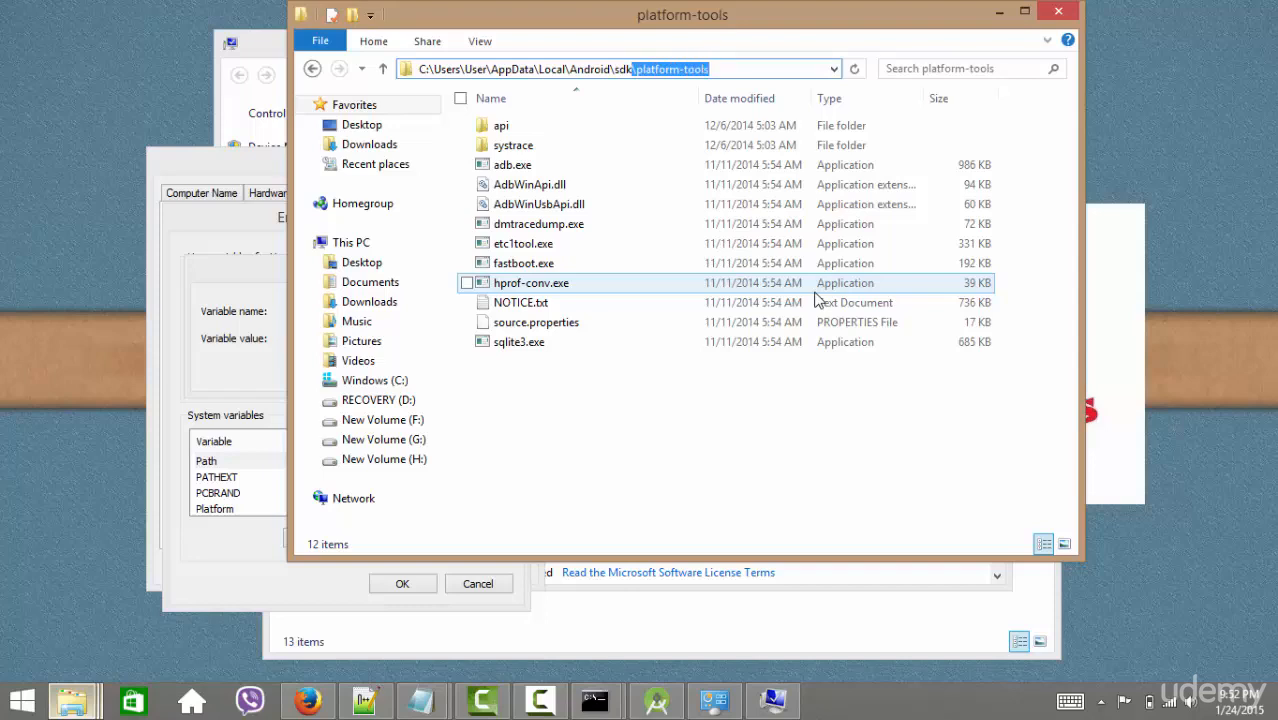
# - Append %ANDROID_HOME%\platform-tools; to the end of the Path variable's value
pyautogui.click(225, 374)
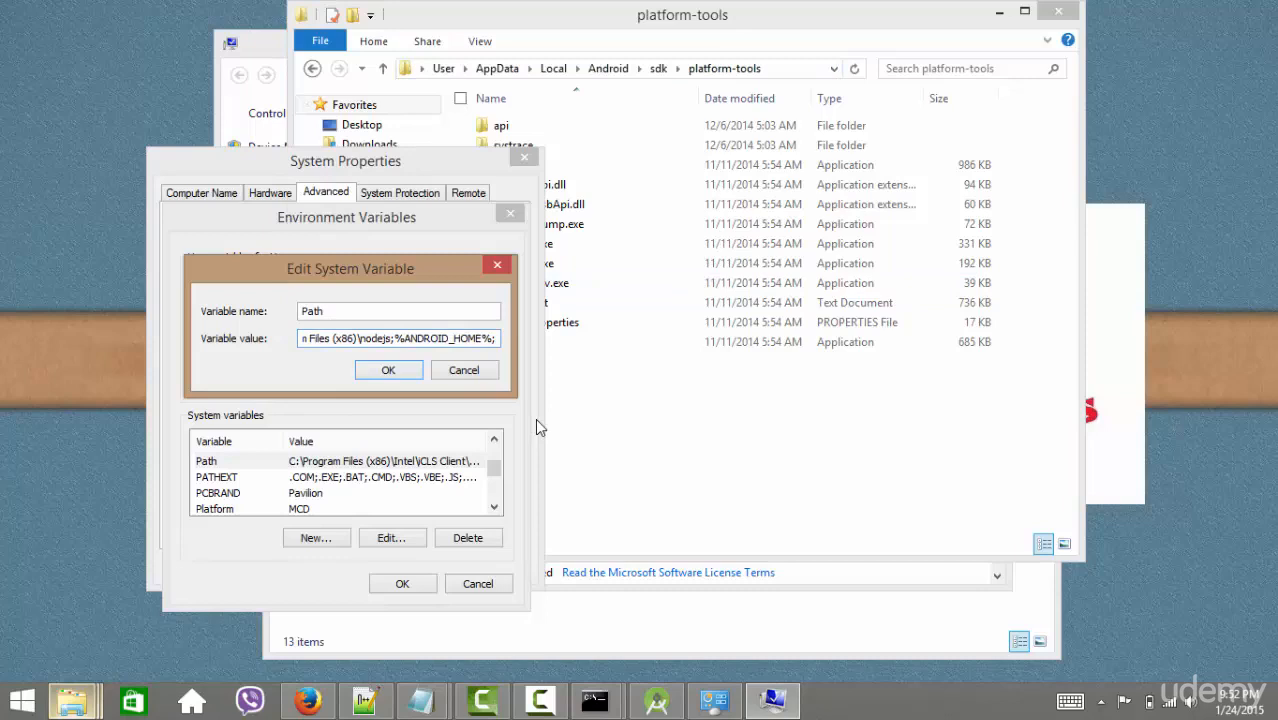
pyautogui.write('%ANDRO')
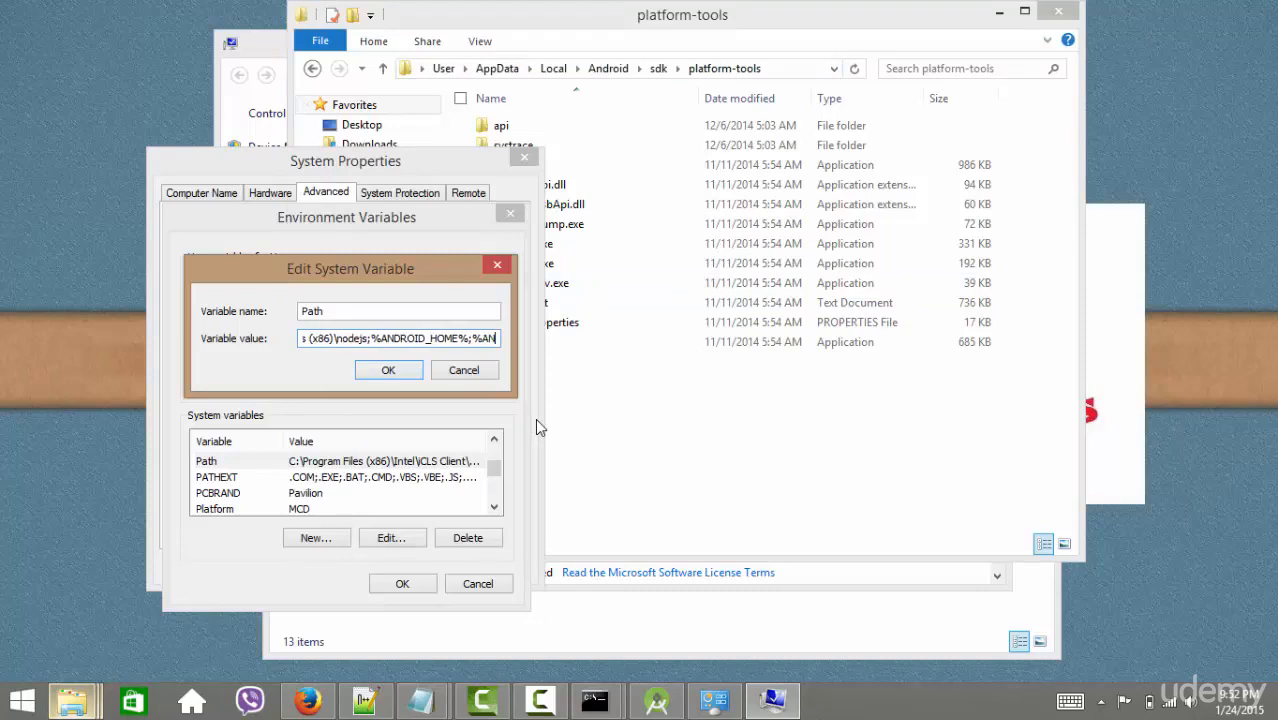
pyautogui.write('ID_HOME')
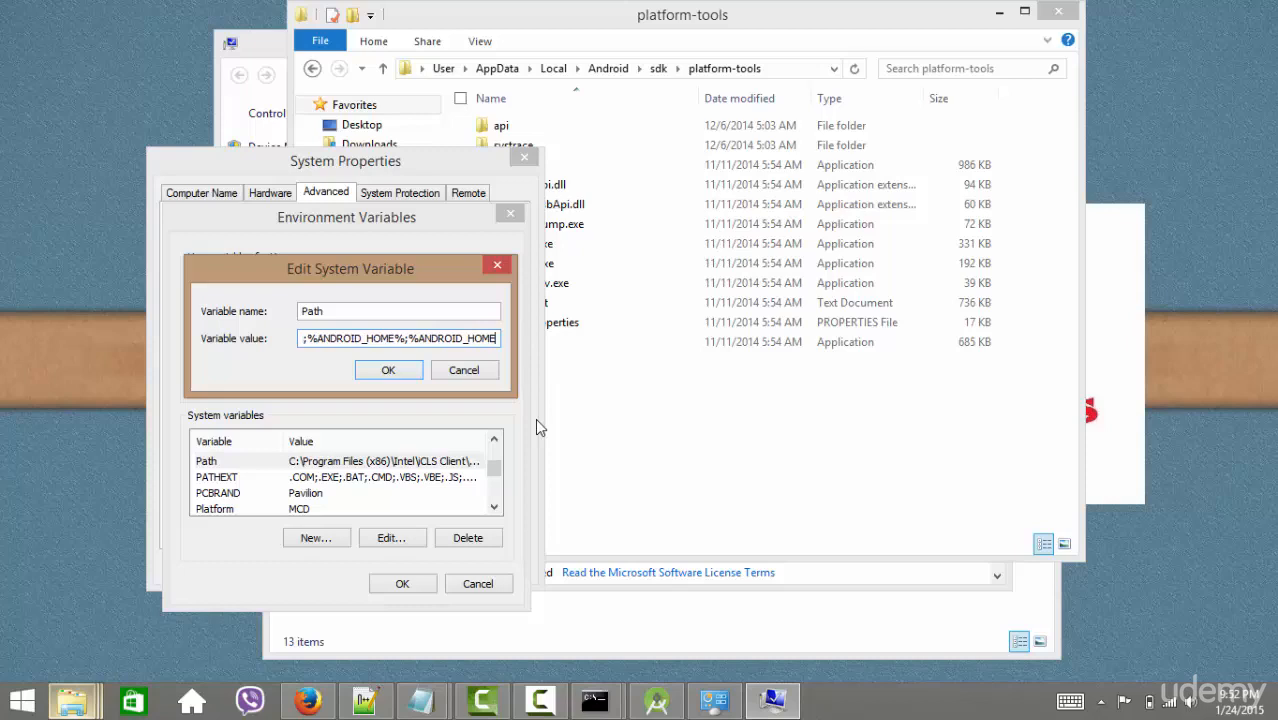
pyautogui.write('%')
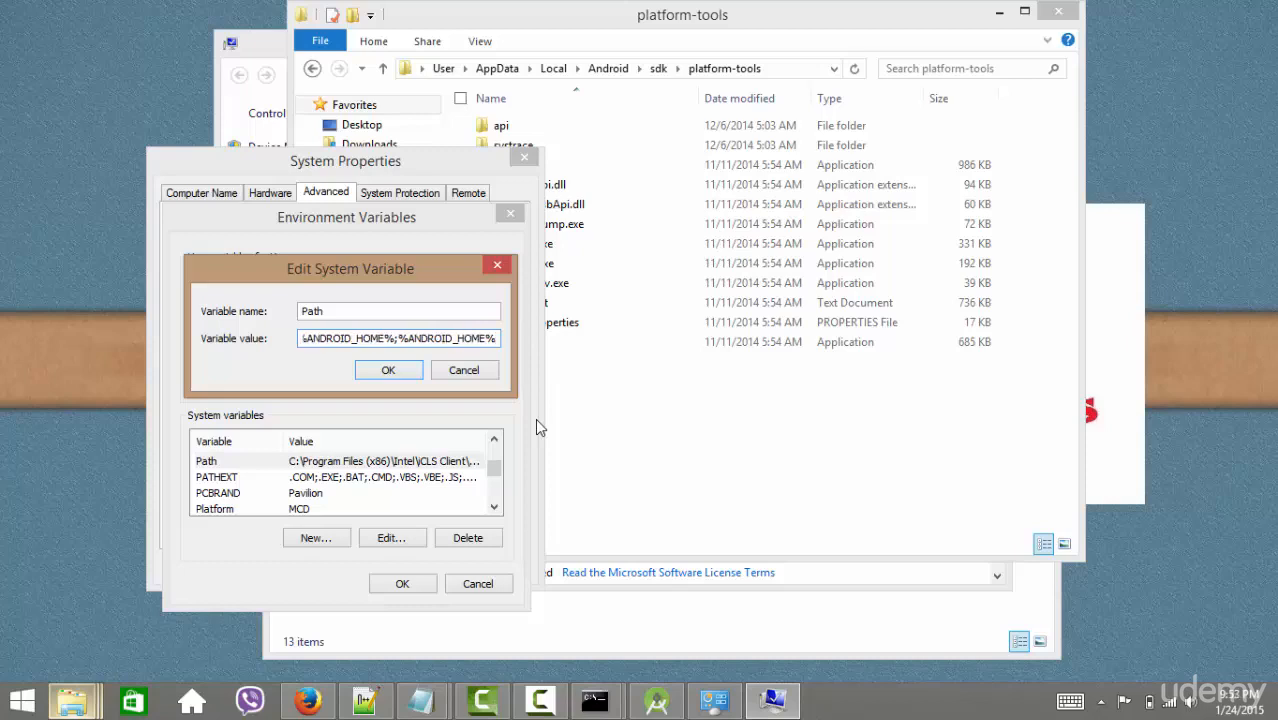
pyautogui.write('\\platform-tools')
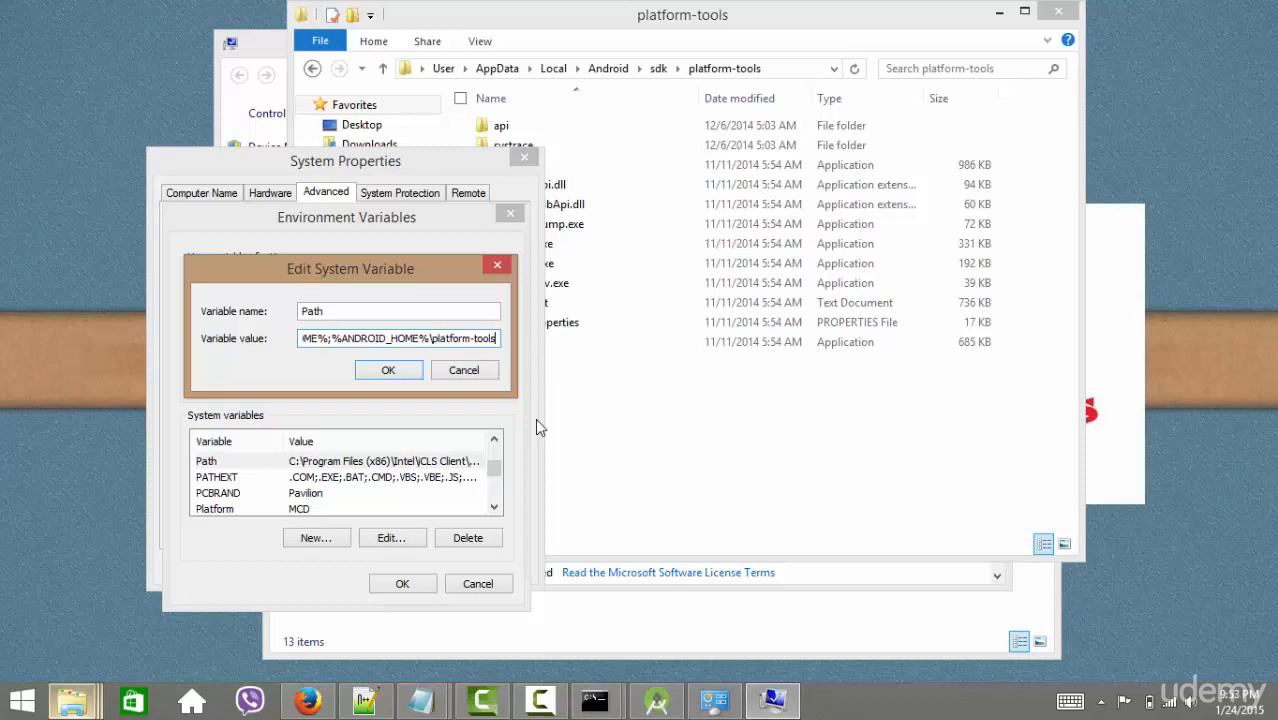
pyautogui.write(';')
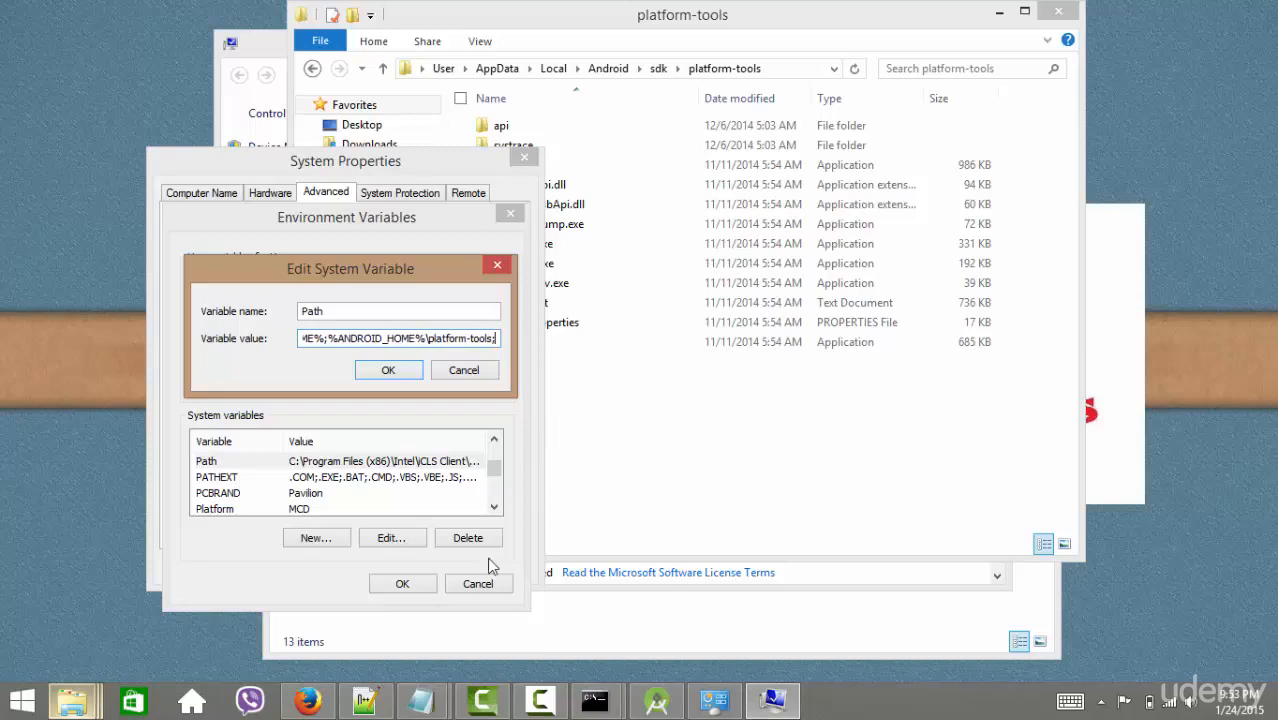
pyautogui.click(540, 700)
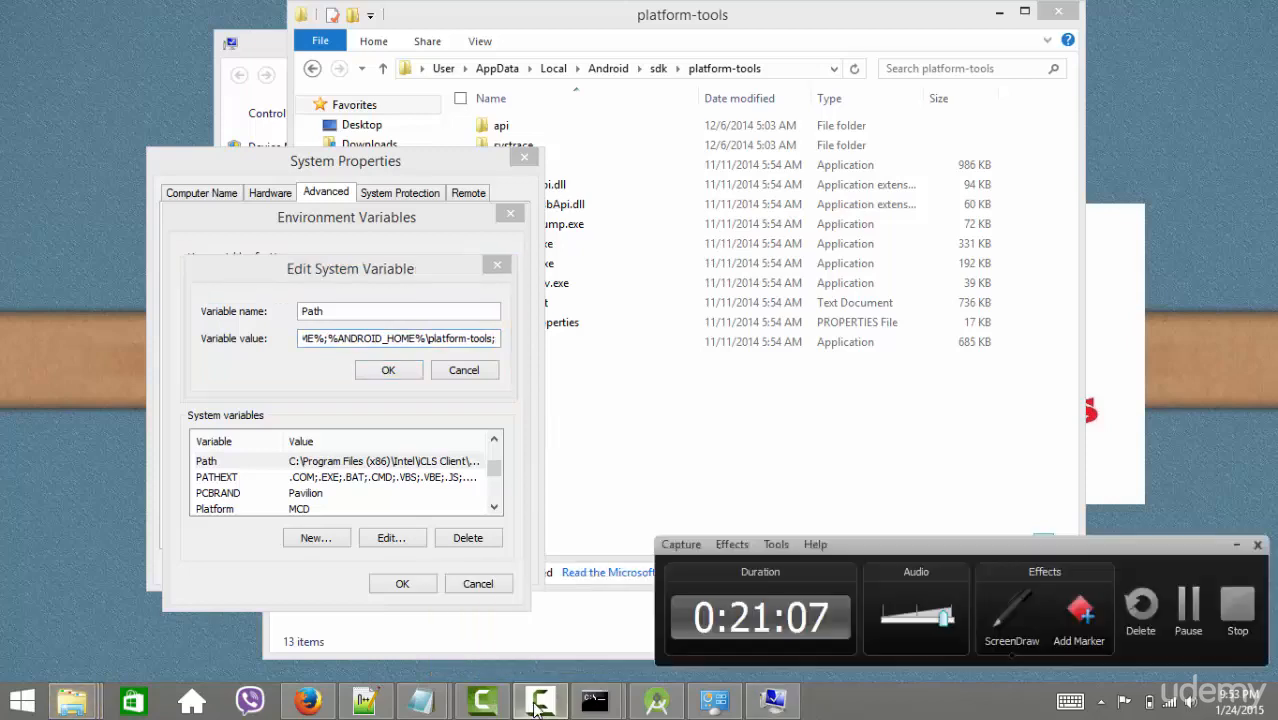
pyautogui.click(1190, 610)
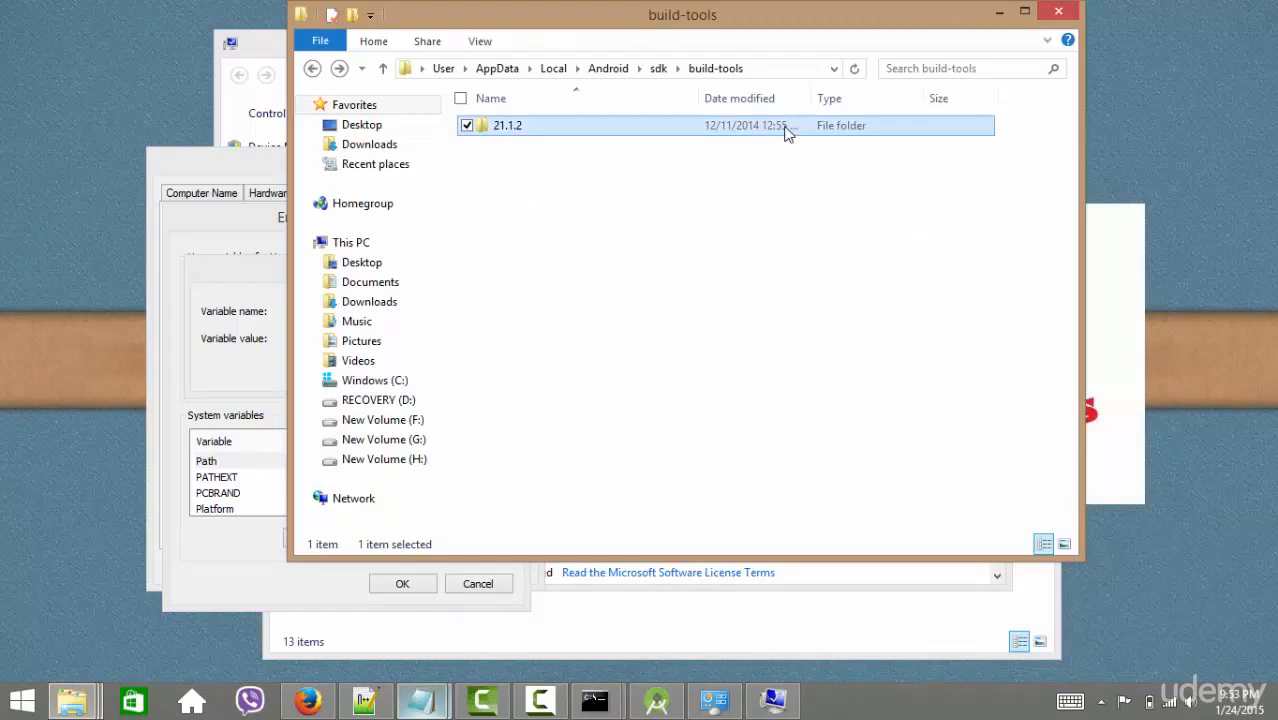
# - Return to the Android sdk folder and open its tools folder
pyautogui.click(662, 70)
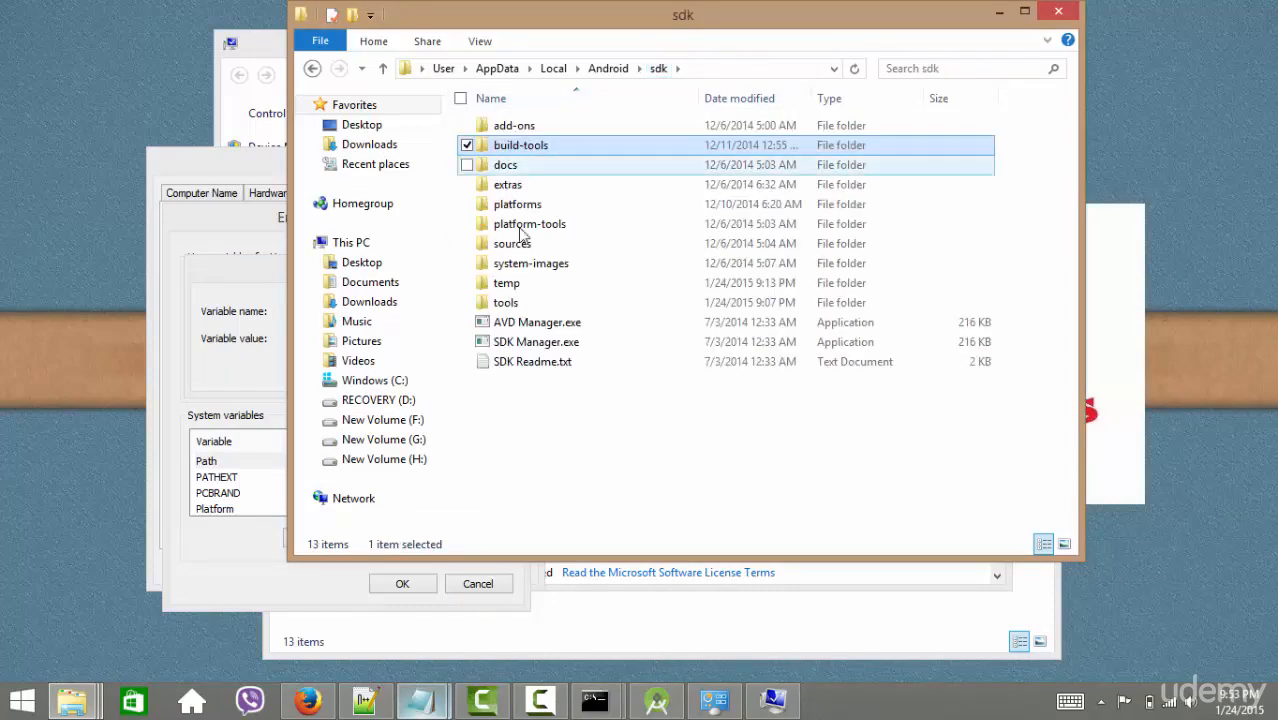
pyautogui.doubleClick(505, 302)
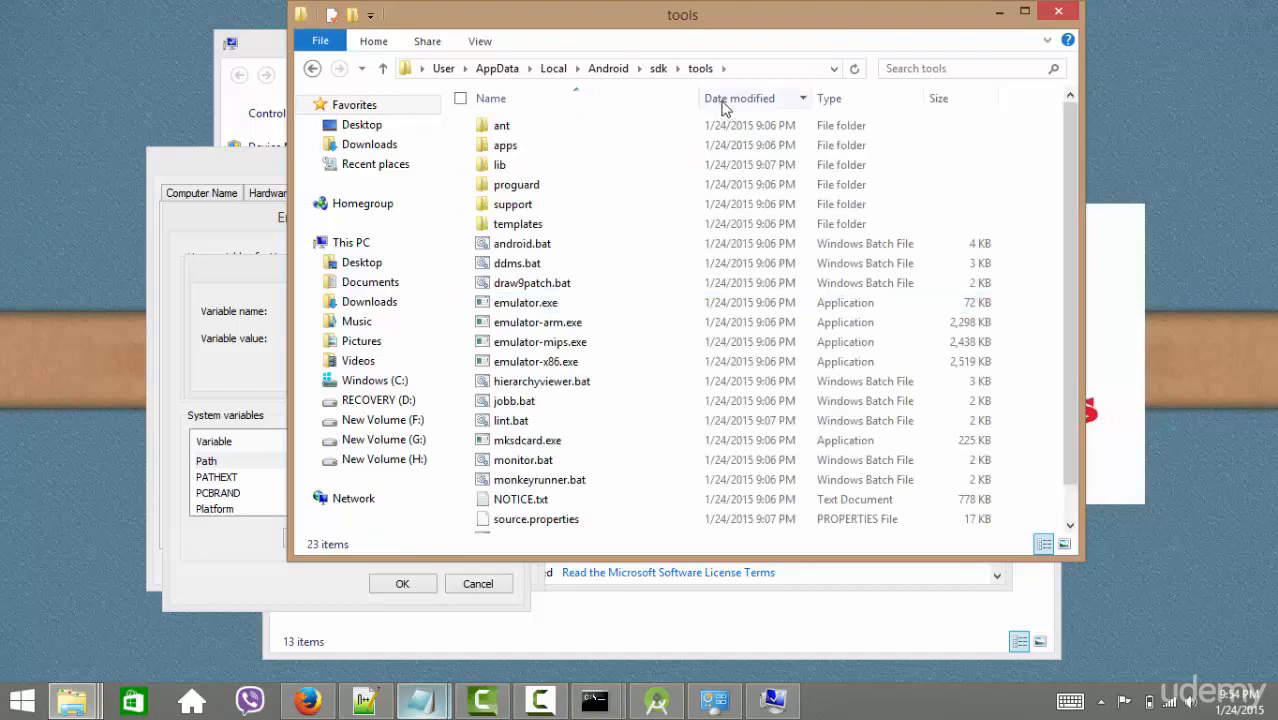
# - Select the \tools part of the folder's full path and append %ANDROID_HOME%\tools; to the end of the Path variable's value
pyautogui.click(744, 68)
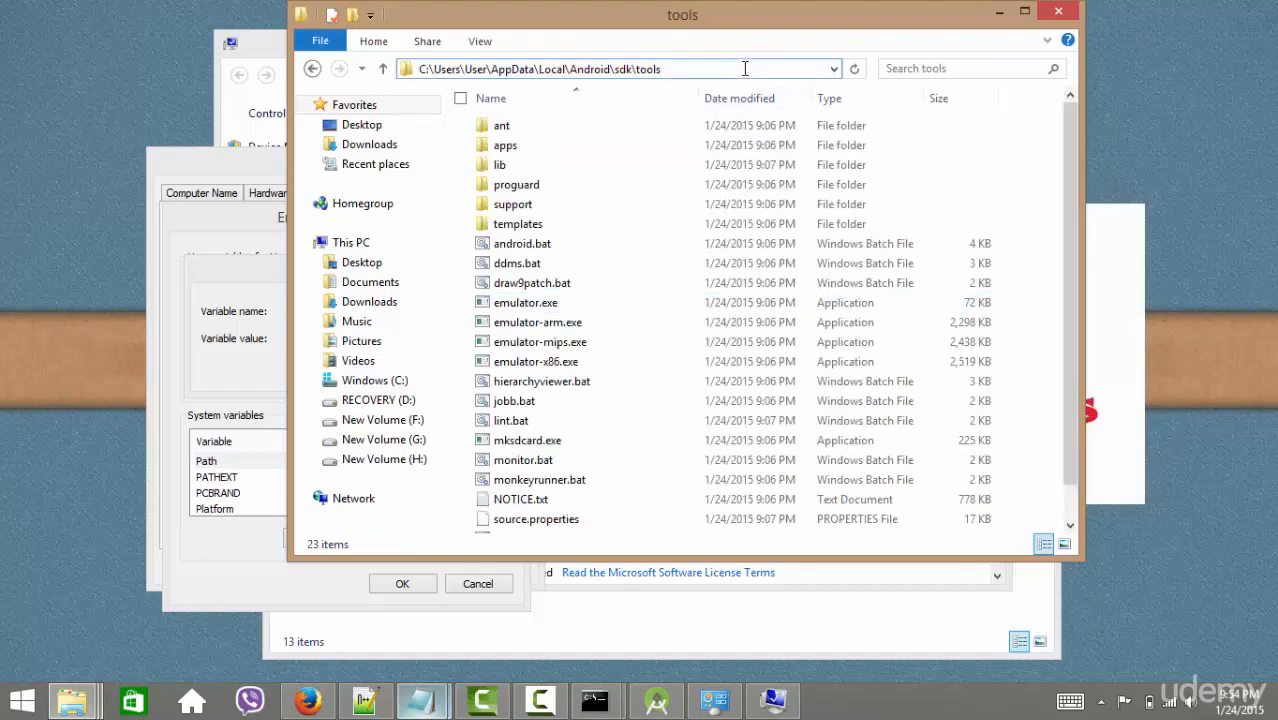
pyautogui.moveTo(744, 68); pyautogui.dragTo(643, 72)
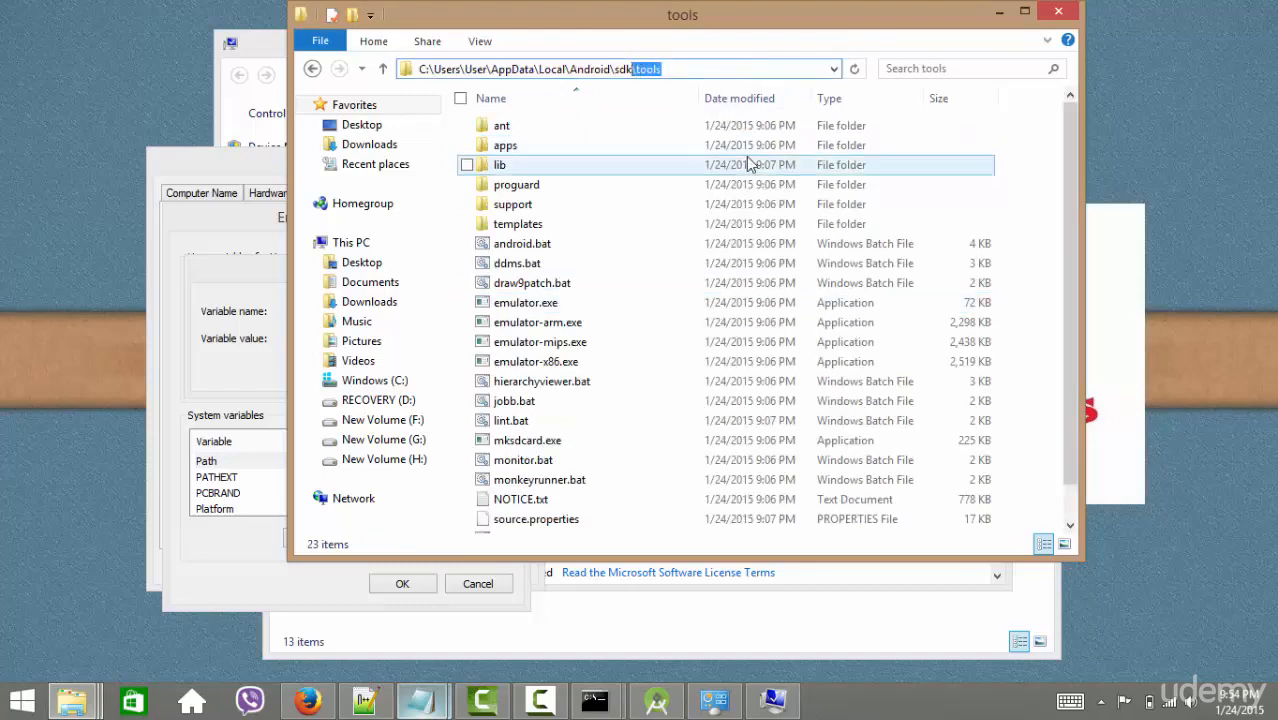
pyautogui.click(245, 284)
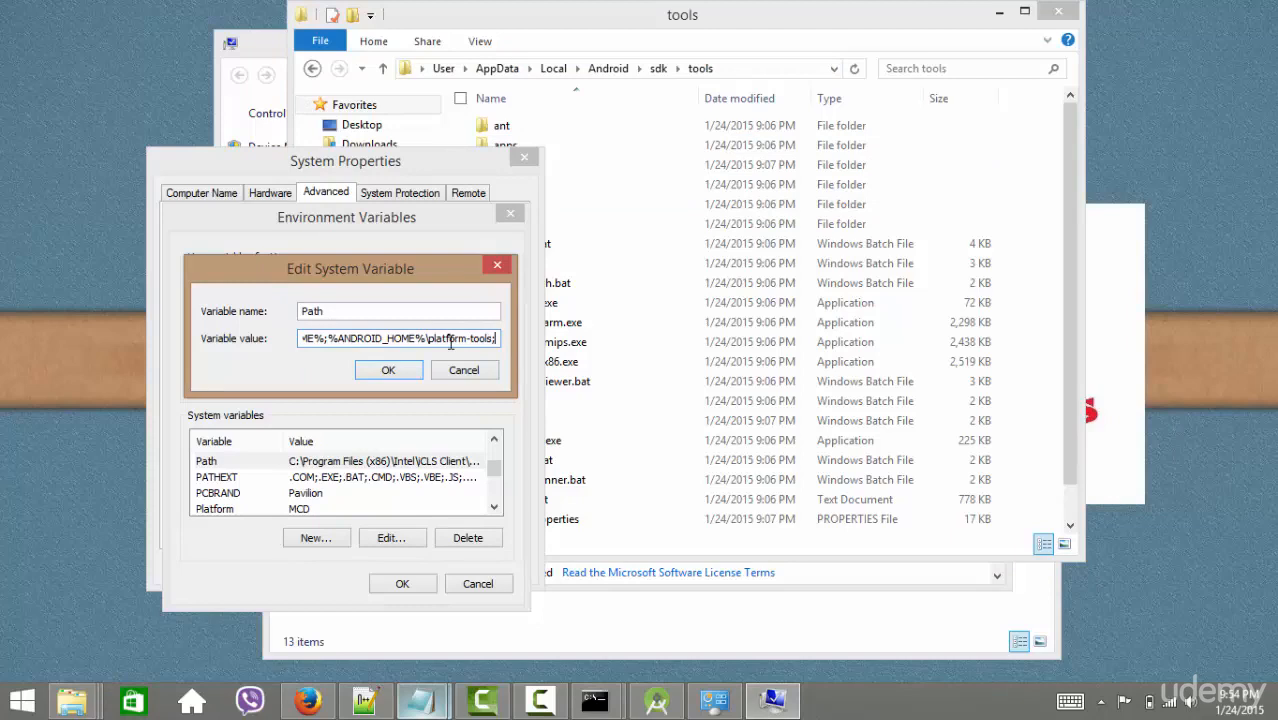
pyautogui.write('A')
pyautogui.press('BackSpace')
pyautogui.write('%')
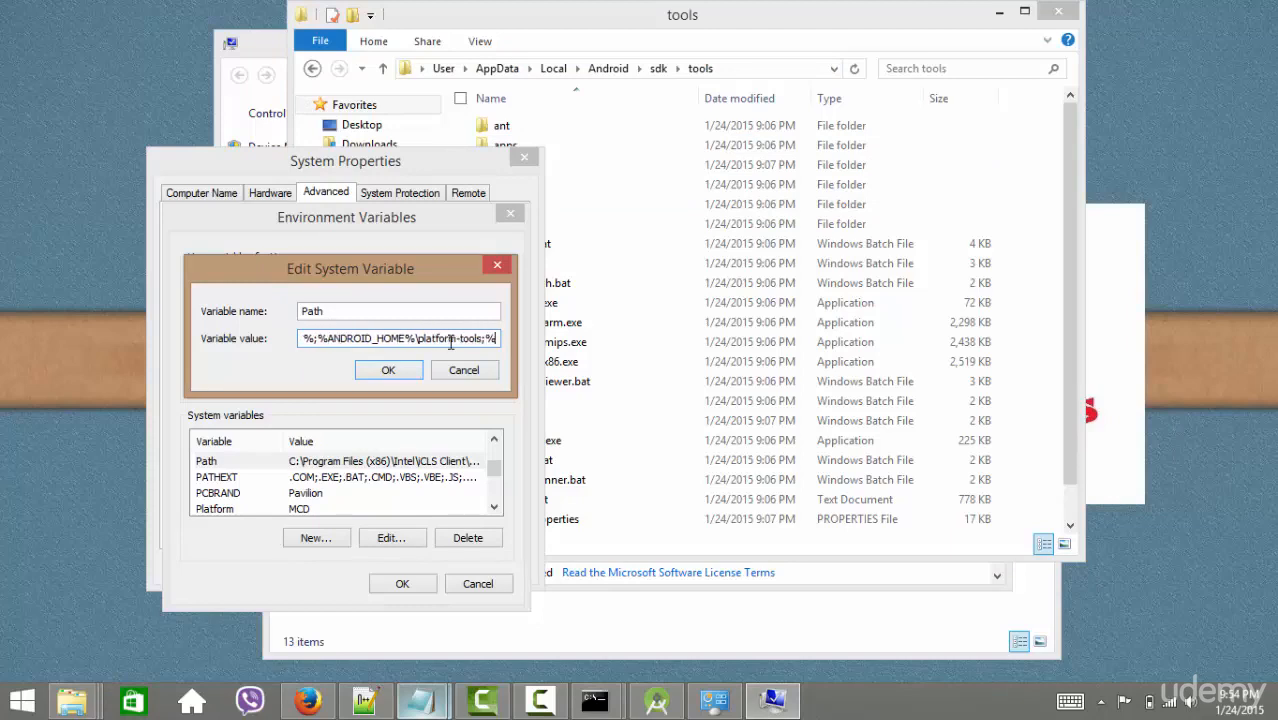
pyautogui.write('ANDROID')
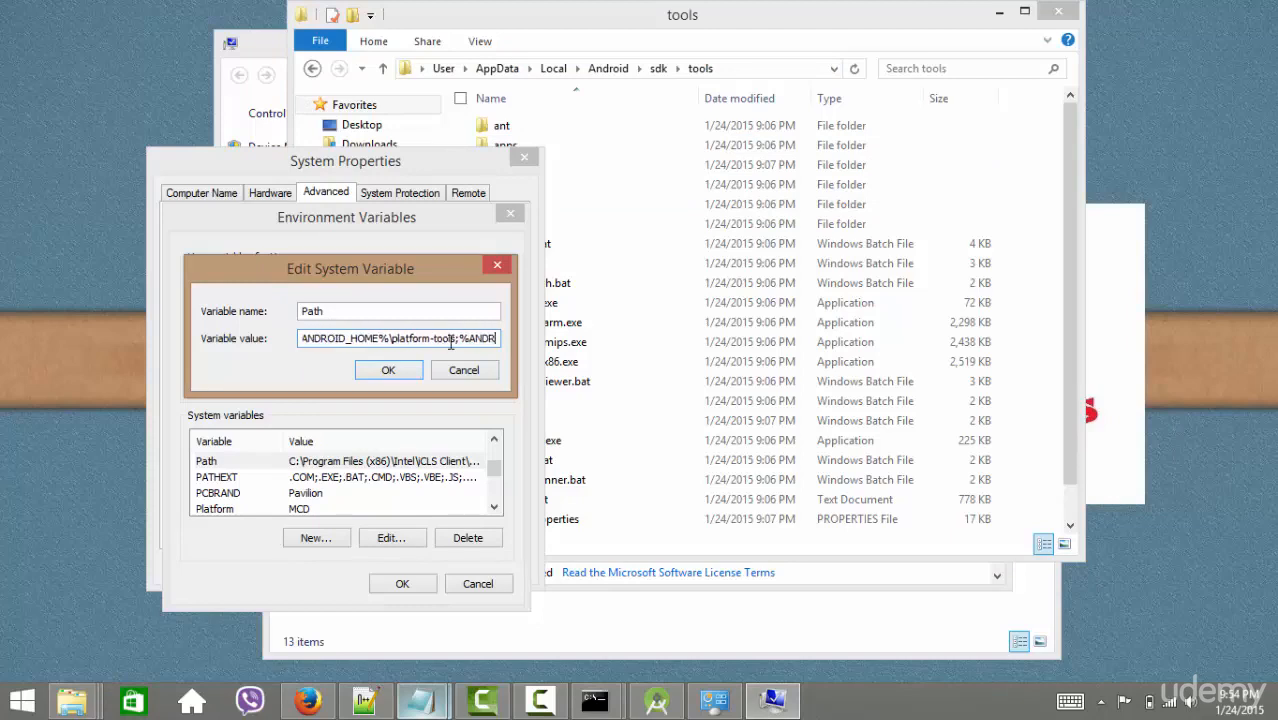
pyautogui.write('_HOME')
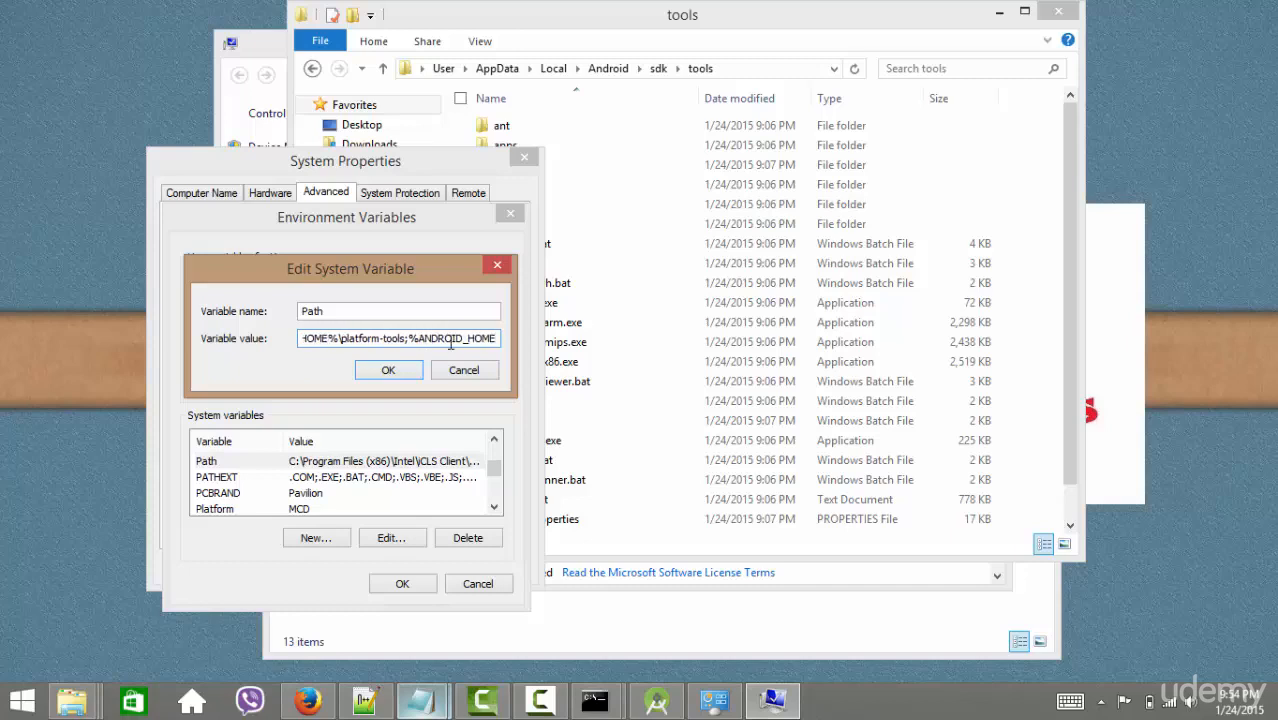
pyautogui.write('%\\')
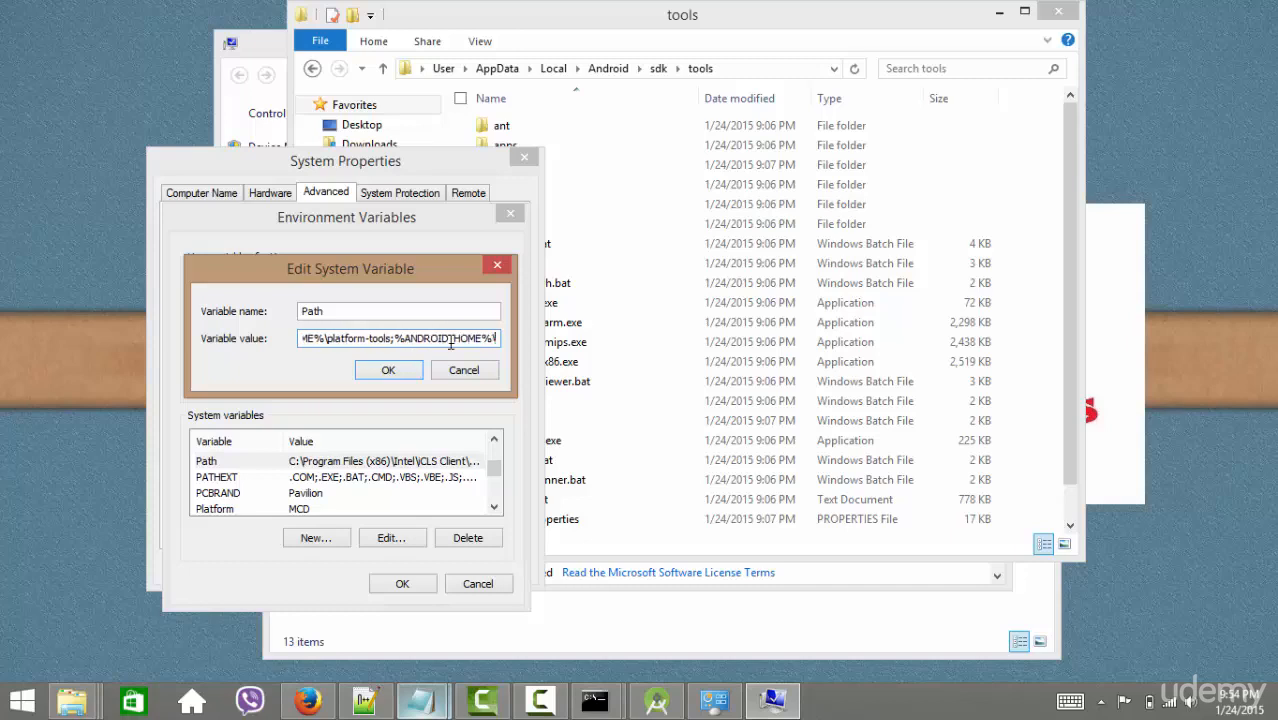
pyautogui.write('\\tools')
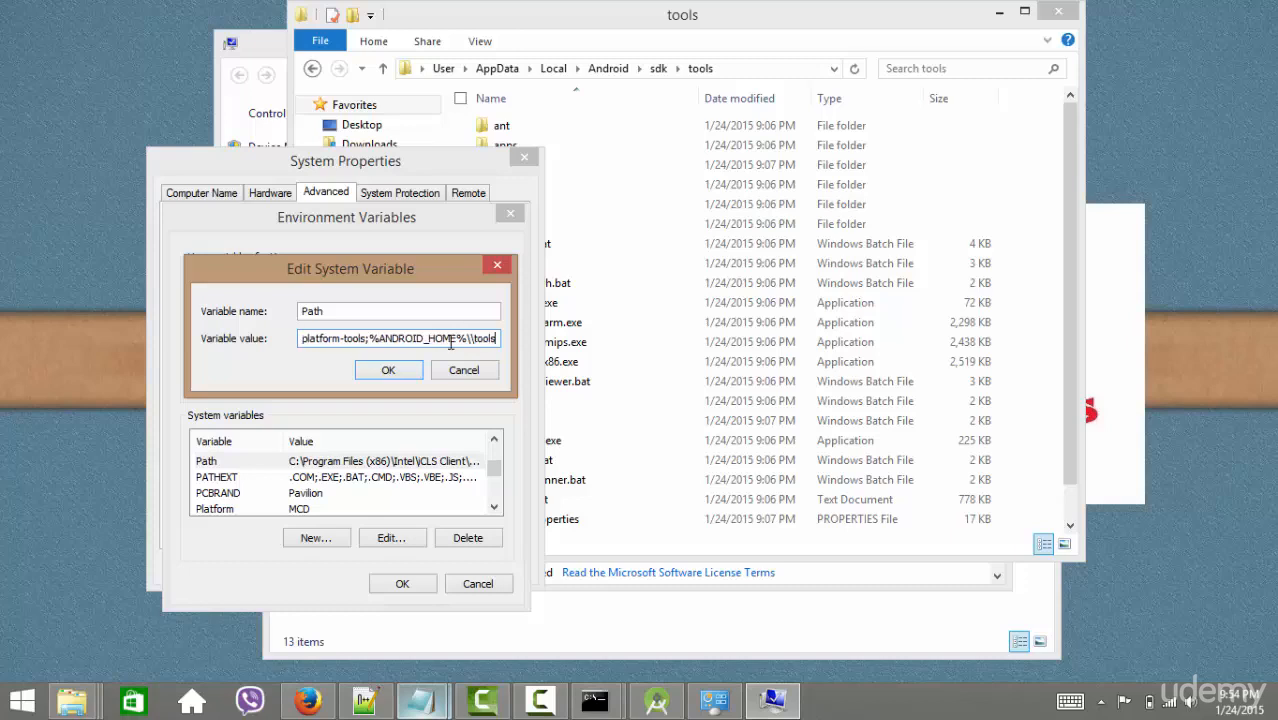
pyautogui.press('BackSpace')
pyautogui.press('BackSpace')
pyautogui.press('BackSpace')
pyautogui.press('BackSpace')
pyautogui.press('BackSpace')
pyautogui.press('BackSpace')
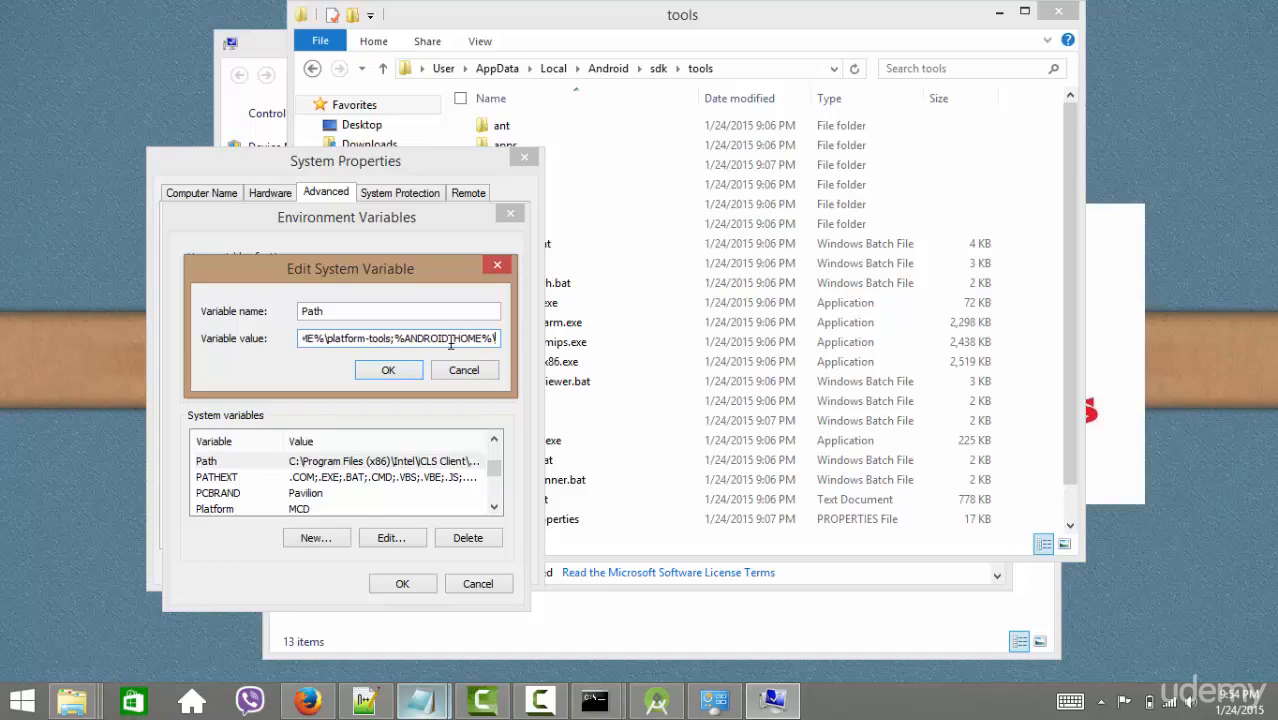
pyautogui.write('tool')
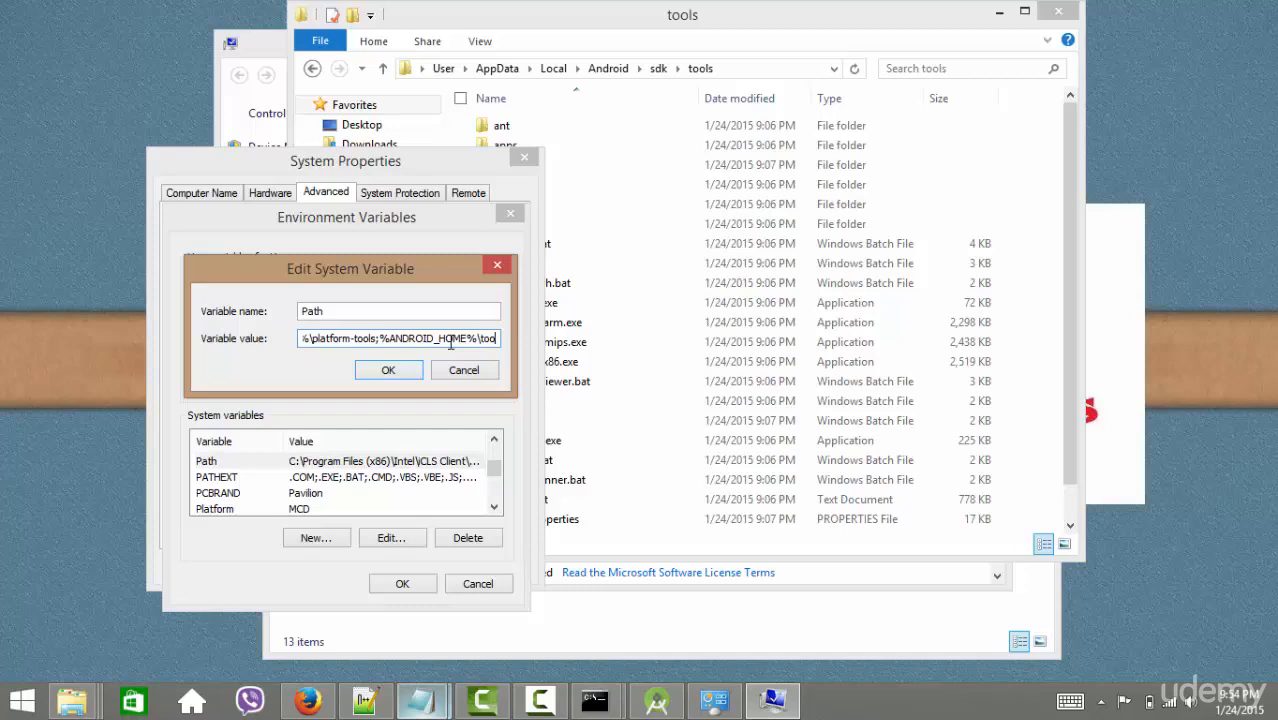
pyautogui.write('s;')
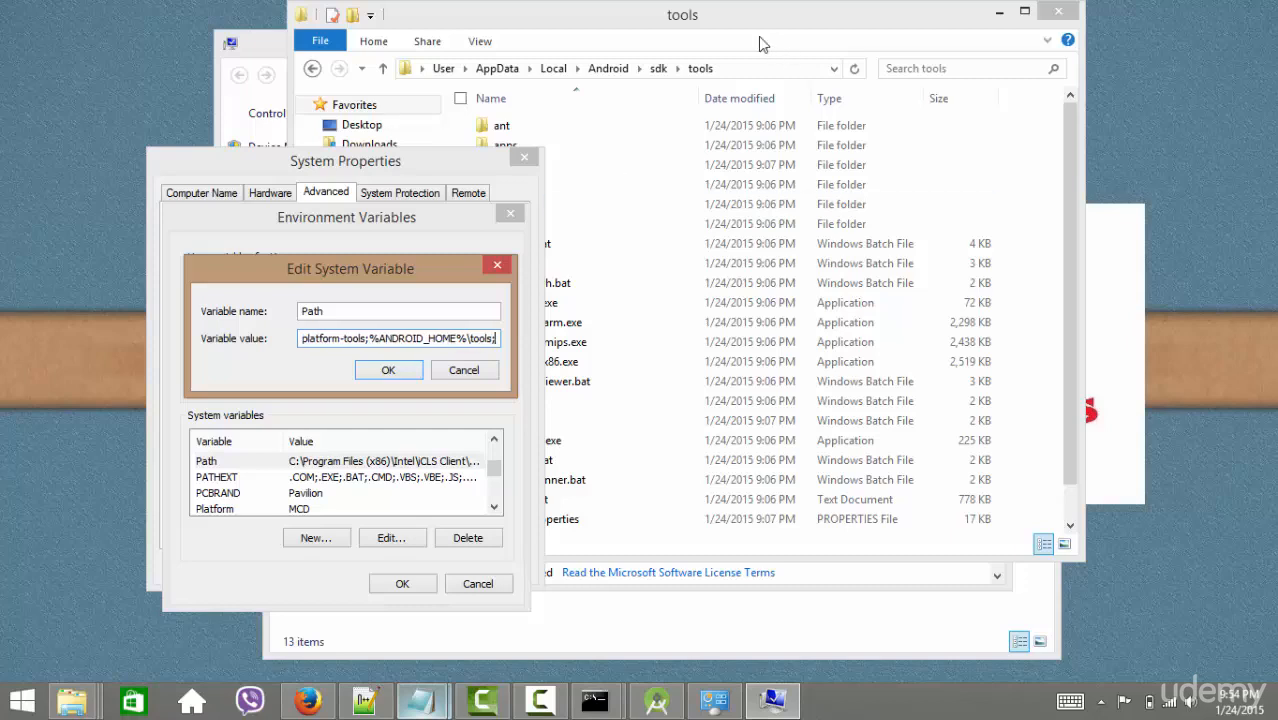
# - Go back to the sdk folder, open build-tools\21.1.2, and select the \build-tools\21.1.2 part of its full path
pyautogui.click(752, 37)
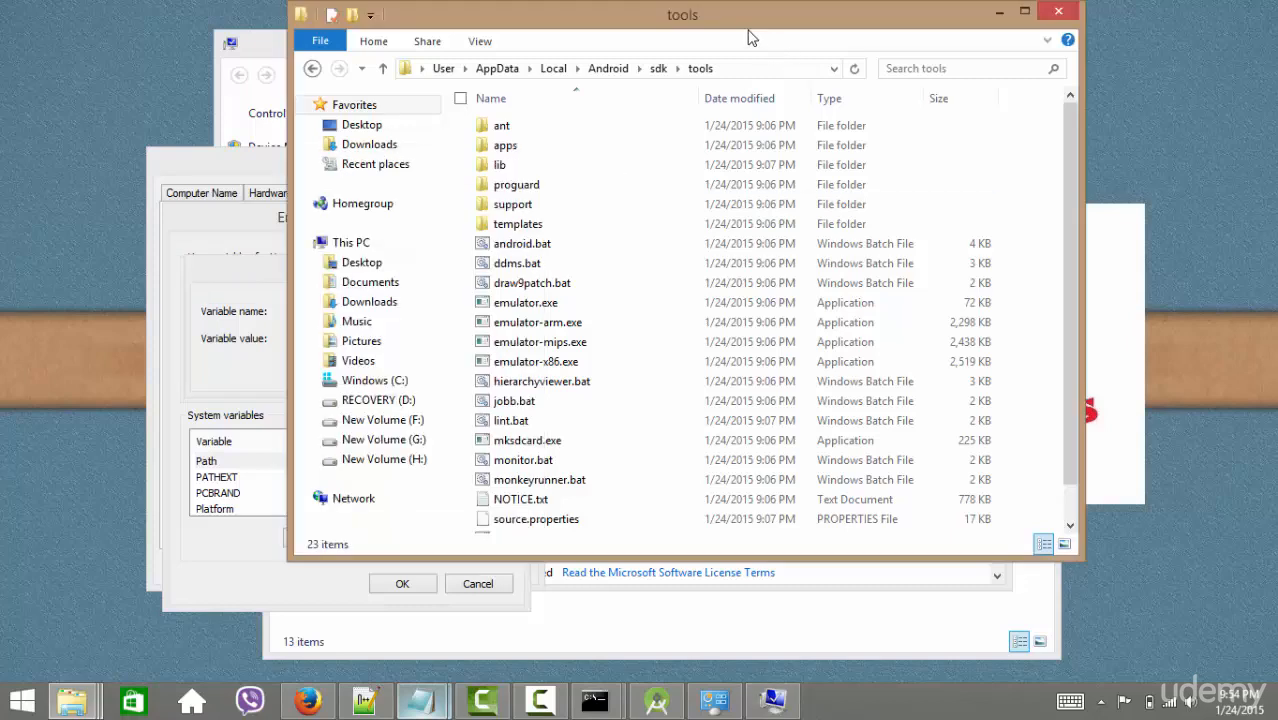
pyautogui.click(657, 68)
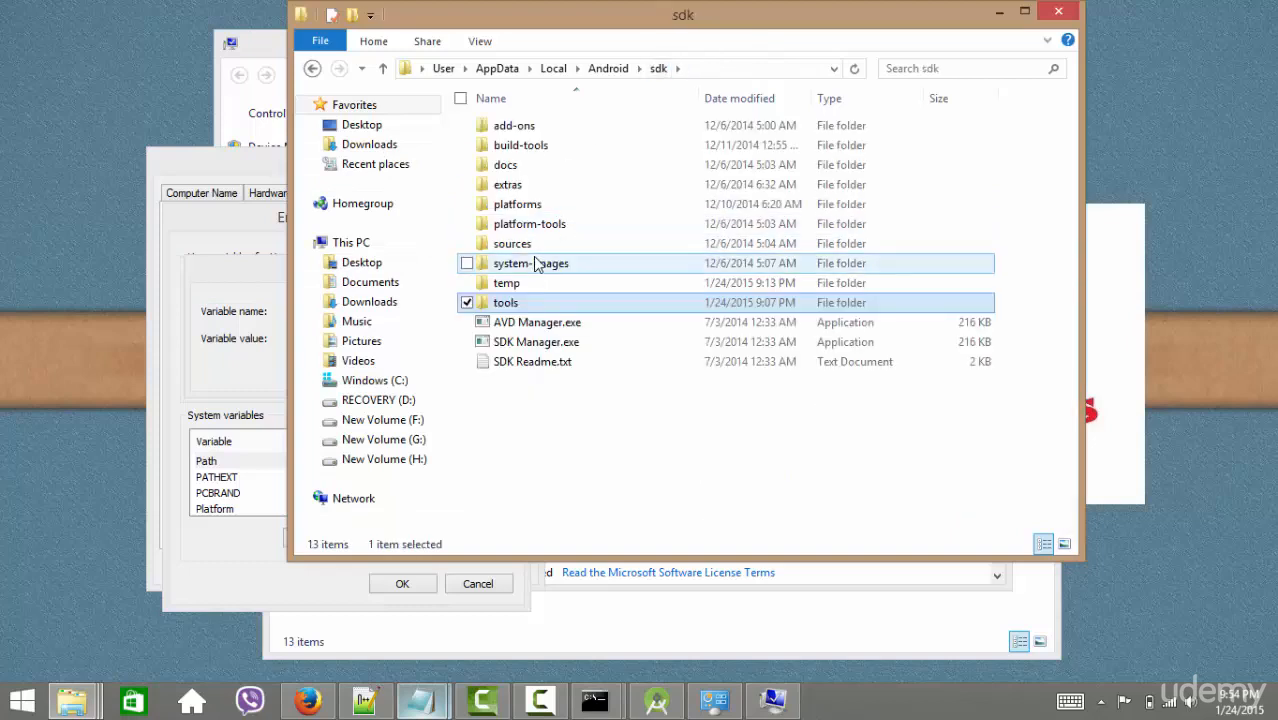
pyautogui.doubleClick(523, 150)
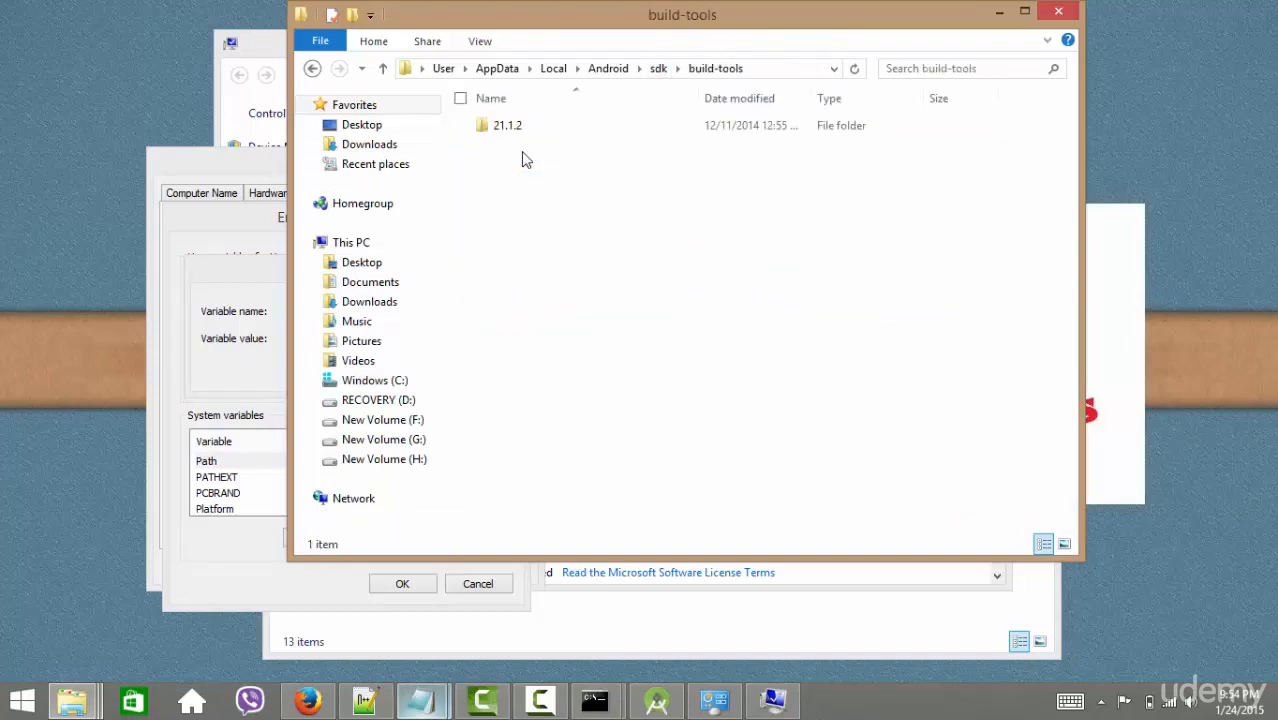
pyautogui.doubleClick(507, 126)
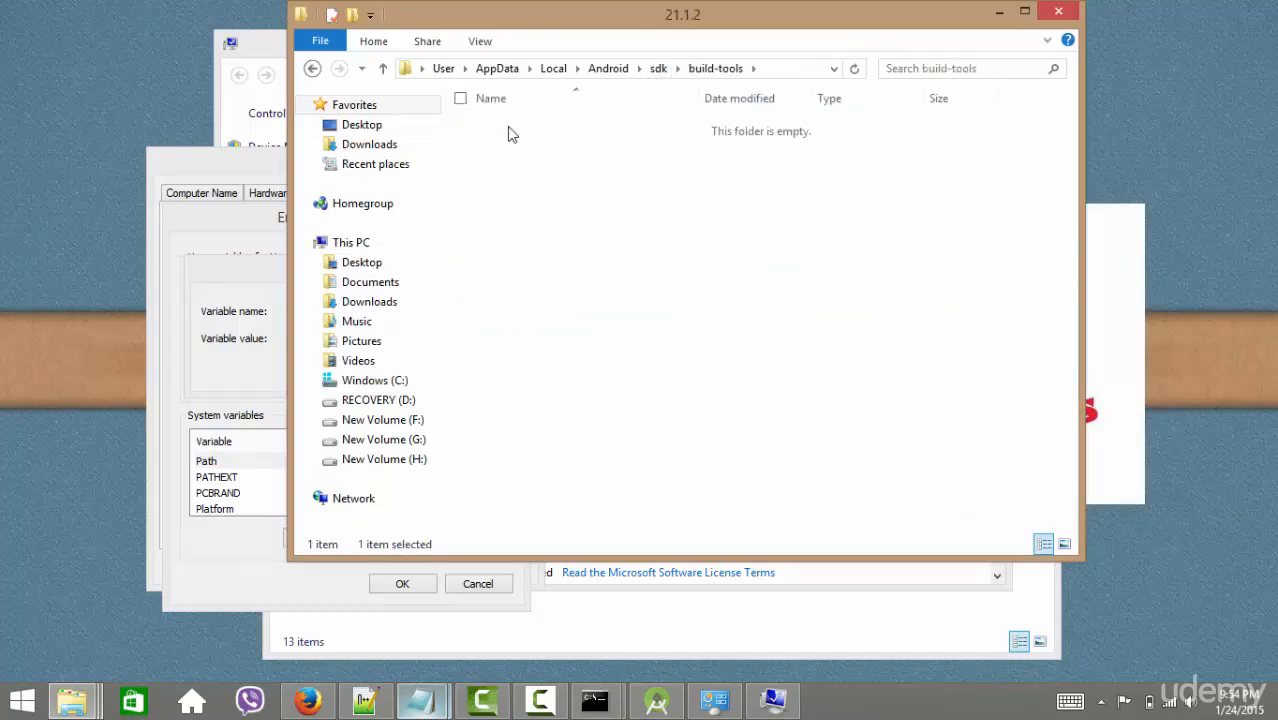
pyautogui.click(805, 70)
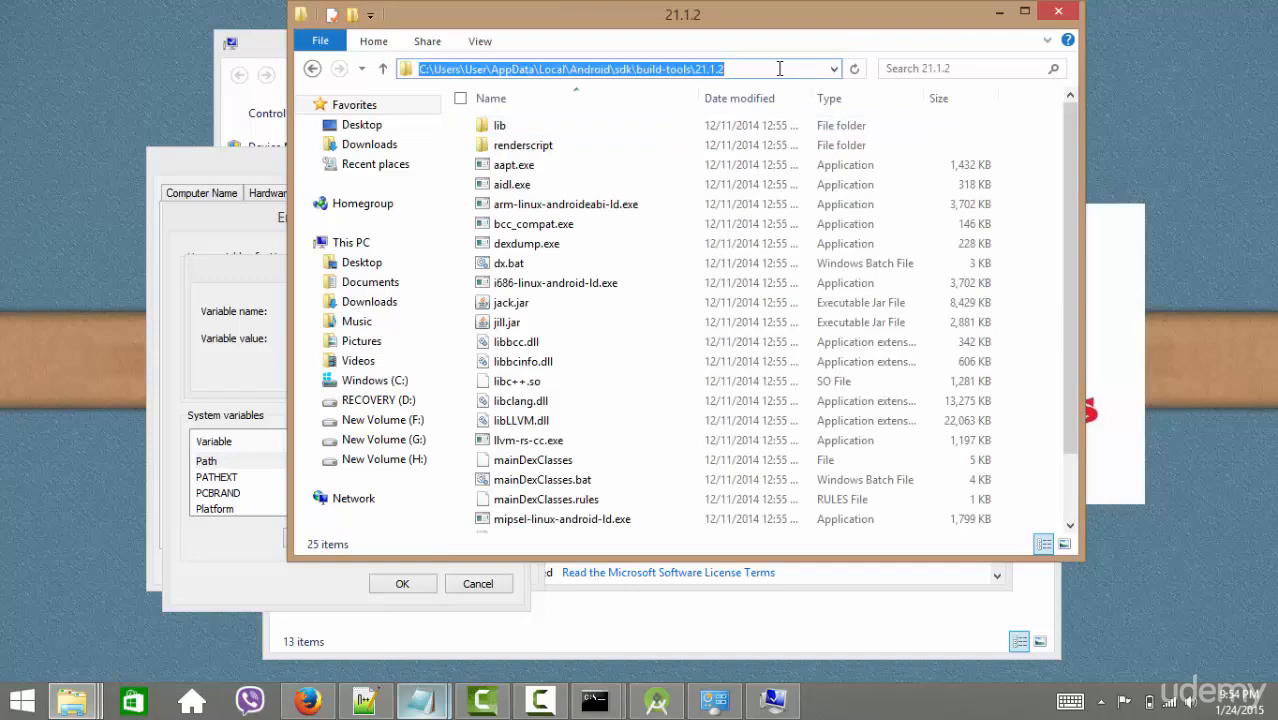
pyautogui.moveTo(779, 69); pyautogui.dragTo(636, 69)
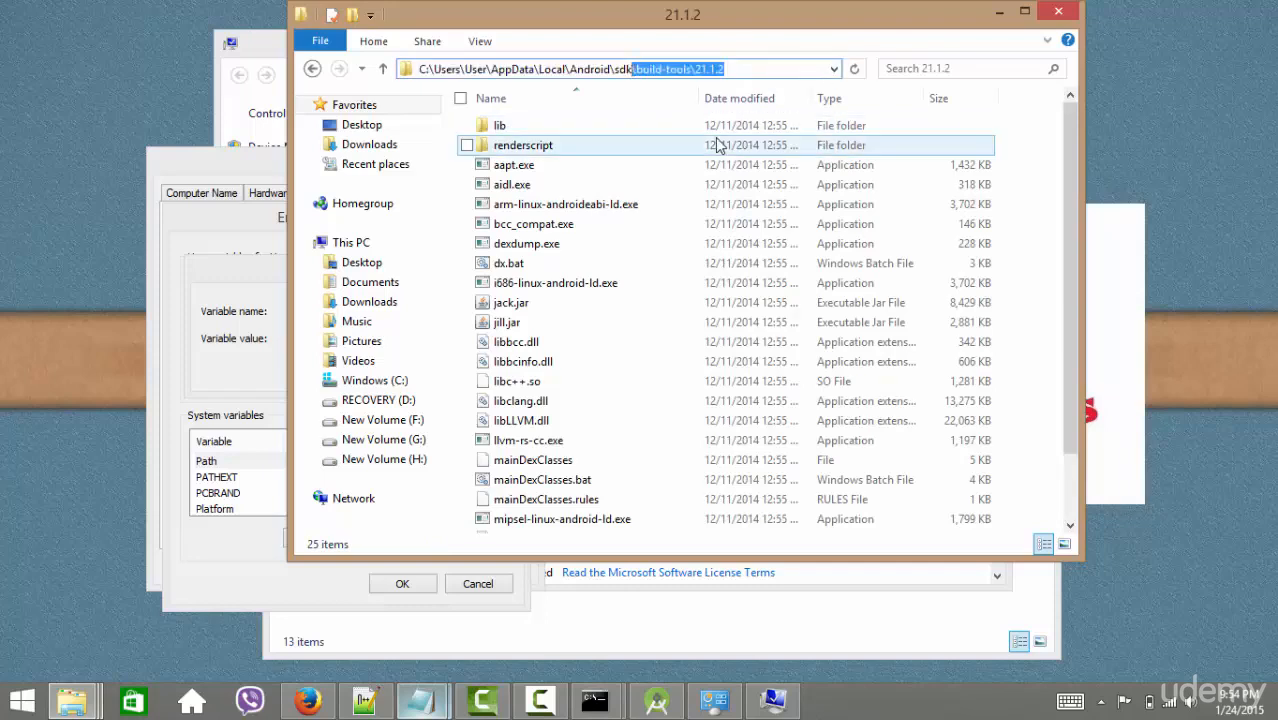
# - Append %ANDROID_HOME%\build-tools\21.1.2 to the end of the Path variable's value and accept the edited variable
pyautogui.click(206, 287)
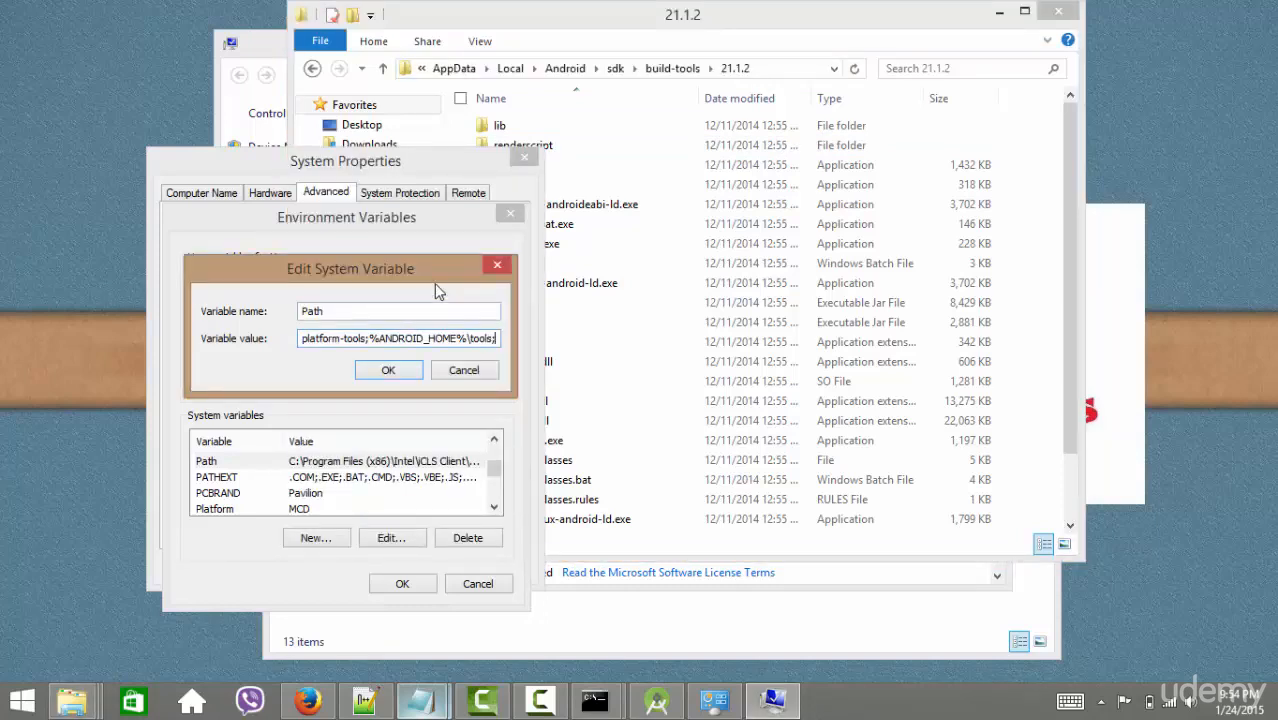
pyautogui.write('%AND')
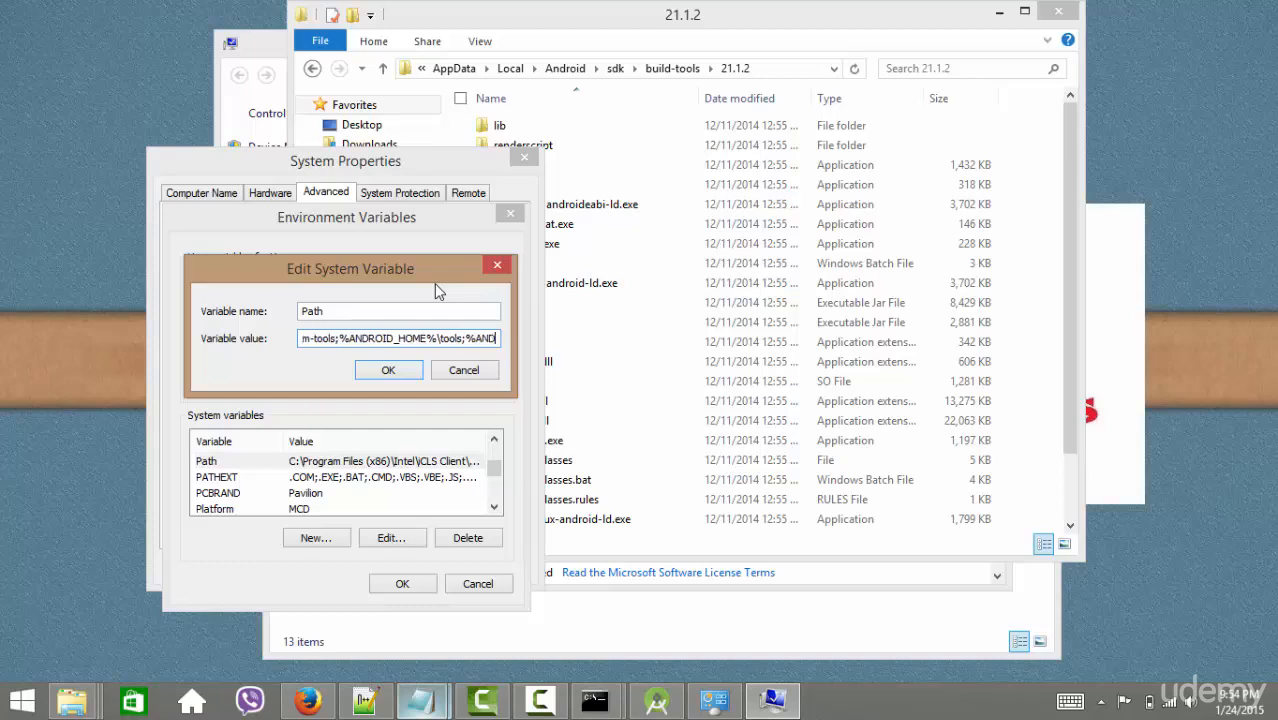
pyautogui.write('ROID')
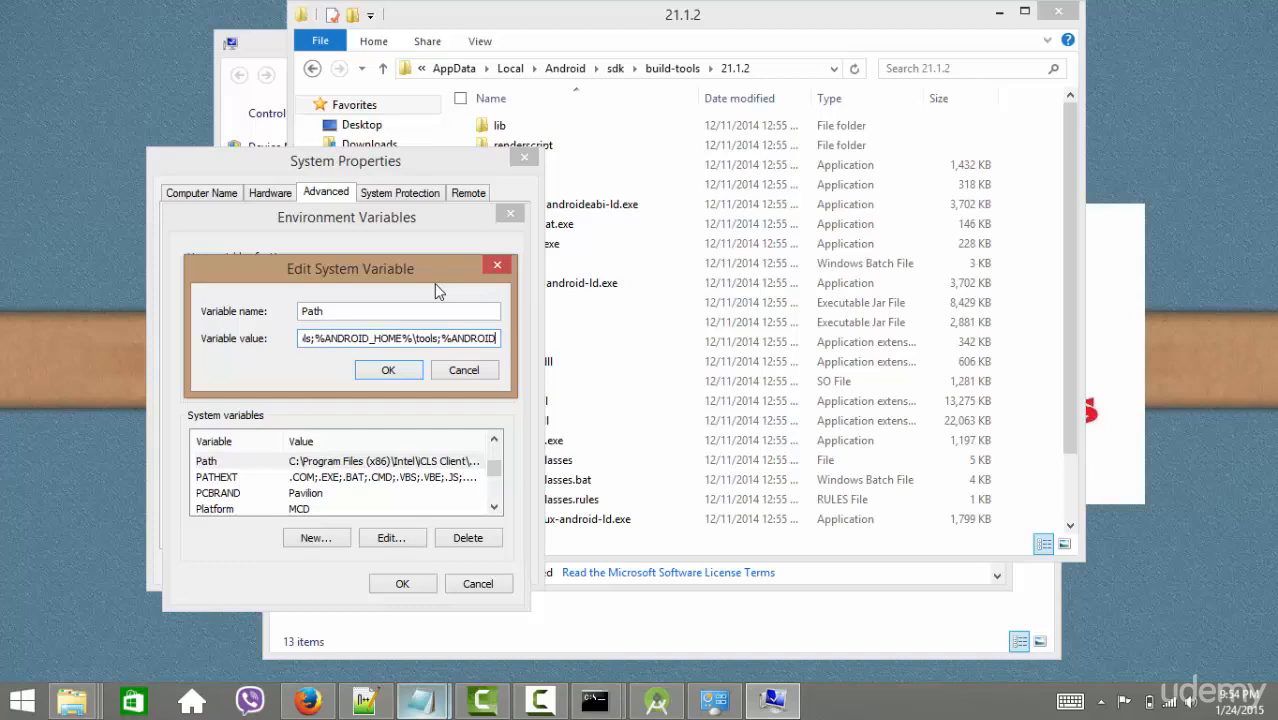
pyautogui.write('_HOME')
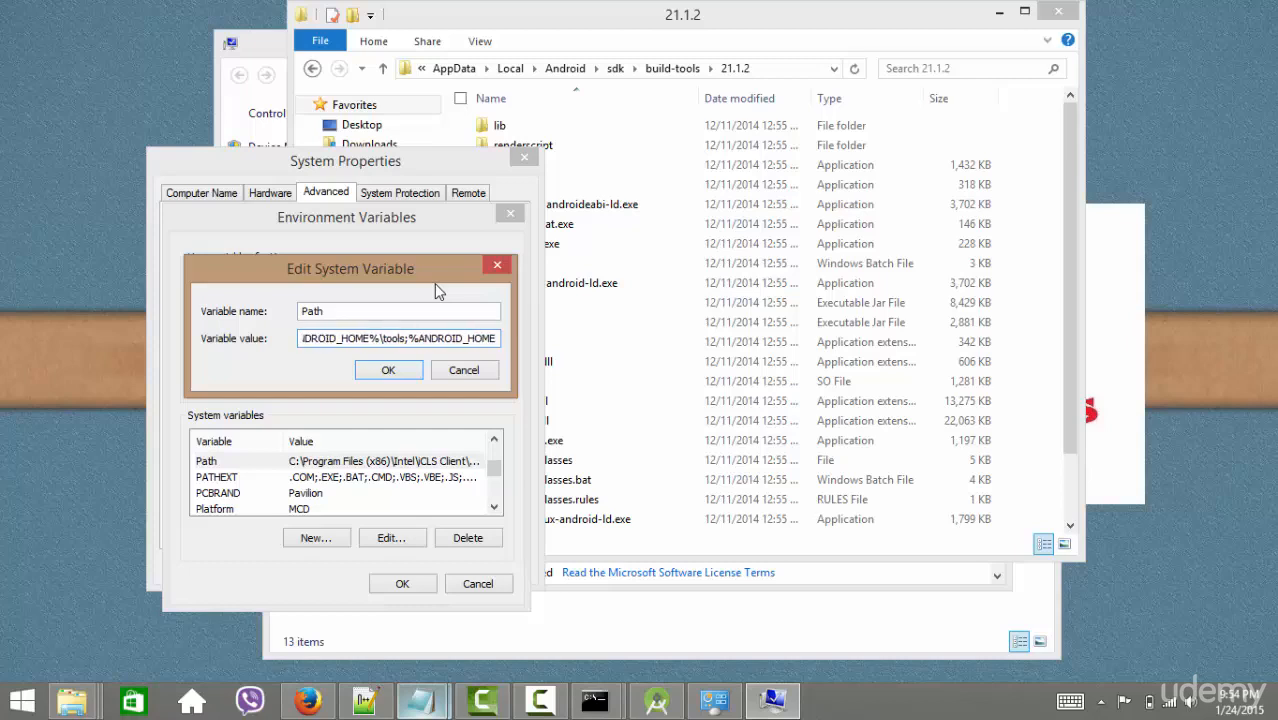
pyautogui.write('%')
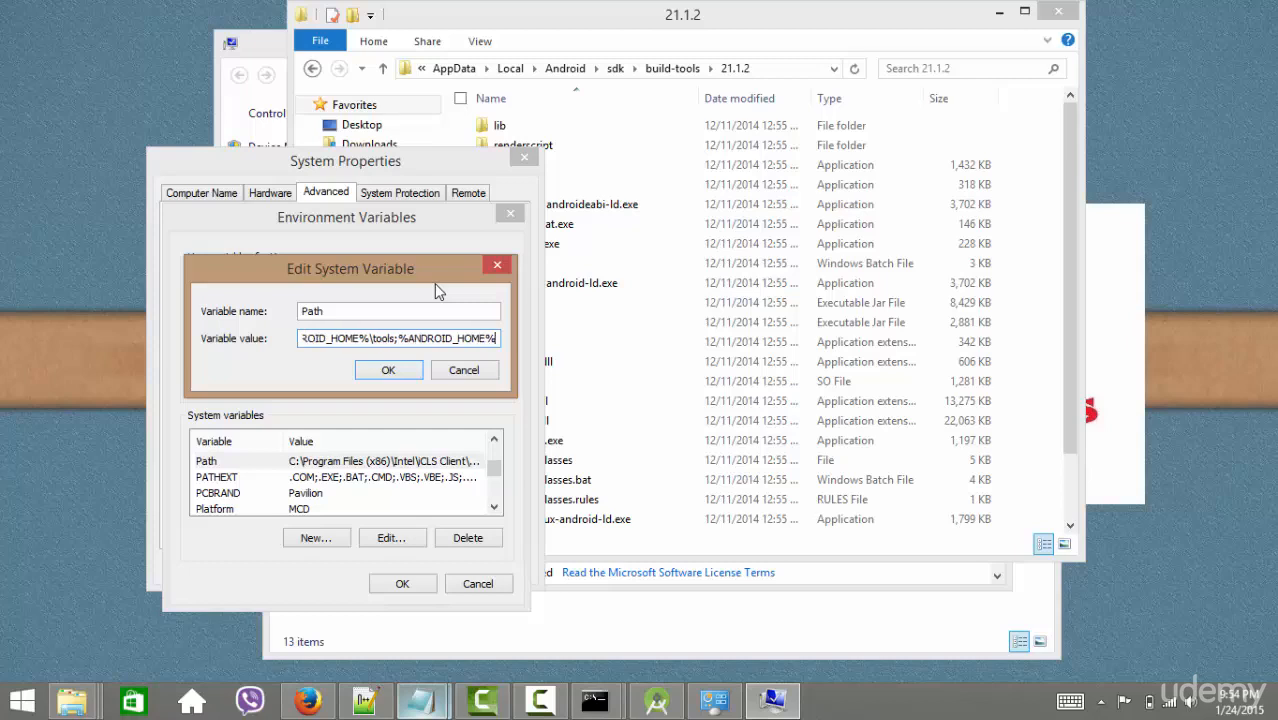
pyautogui.write('\\build-tools\\21.1.2')
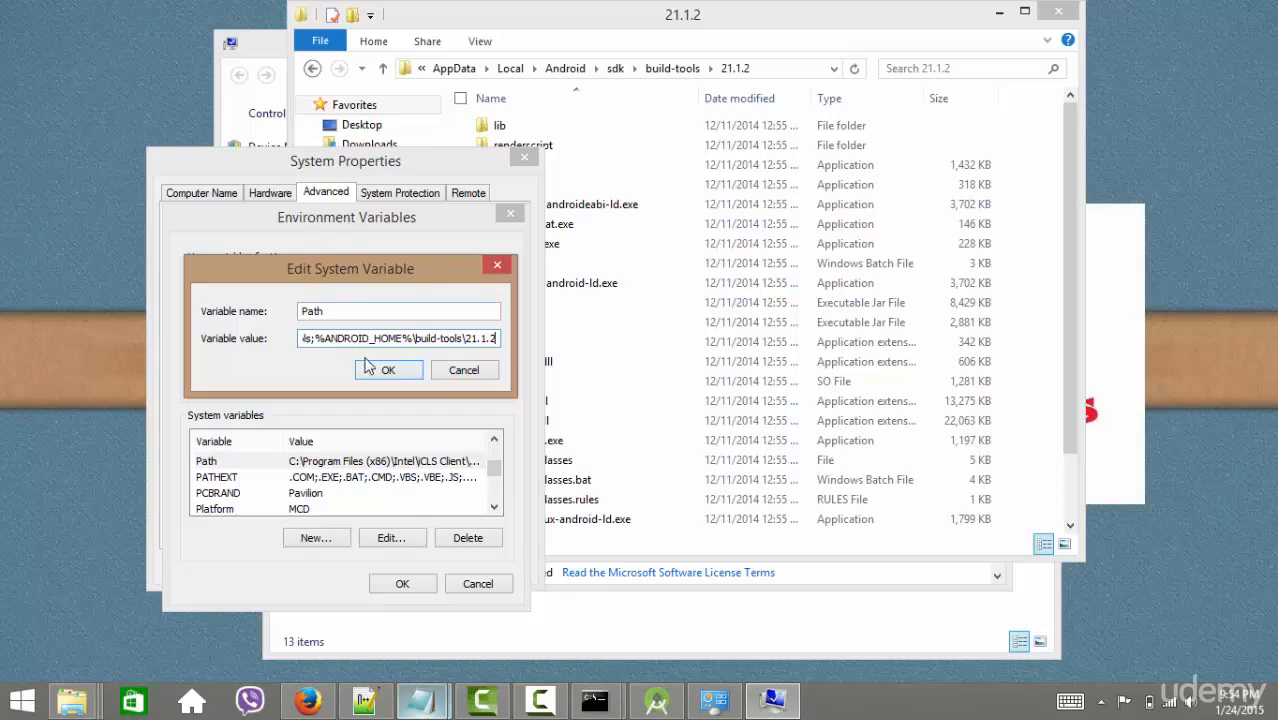
pyautogui.click(405, 370)
# - Save the environment variables, accept System Properties, and close the open File Explorer and System windows
pyautogui.click(412, 588)
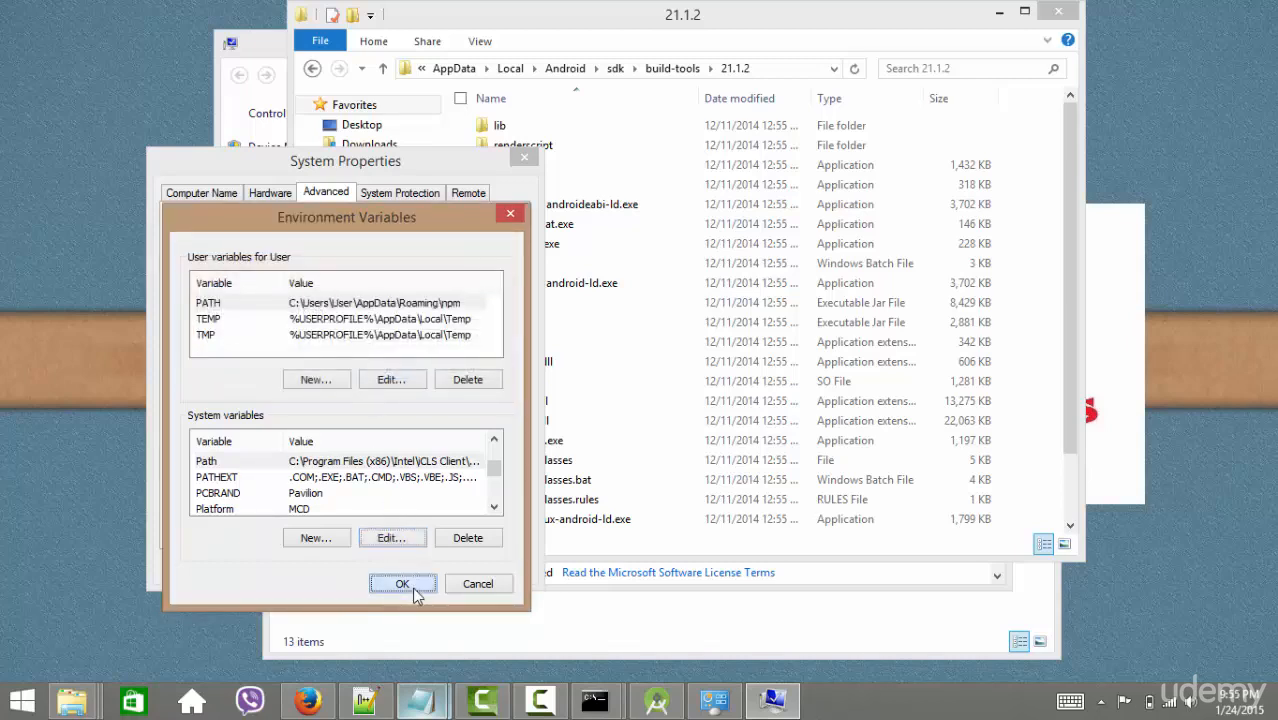
pyautogui.click(335, 572)
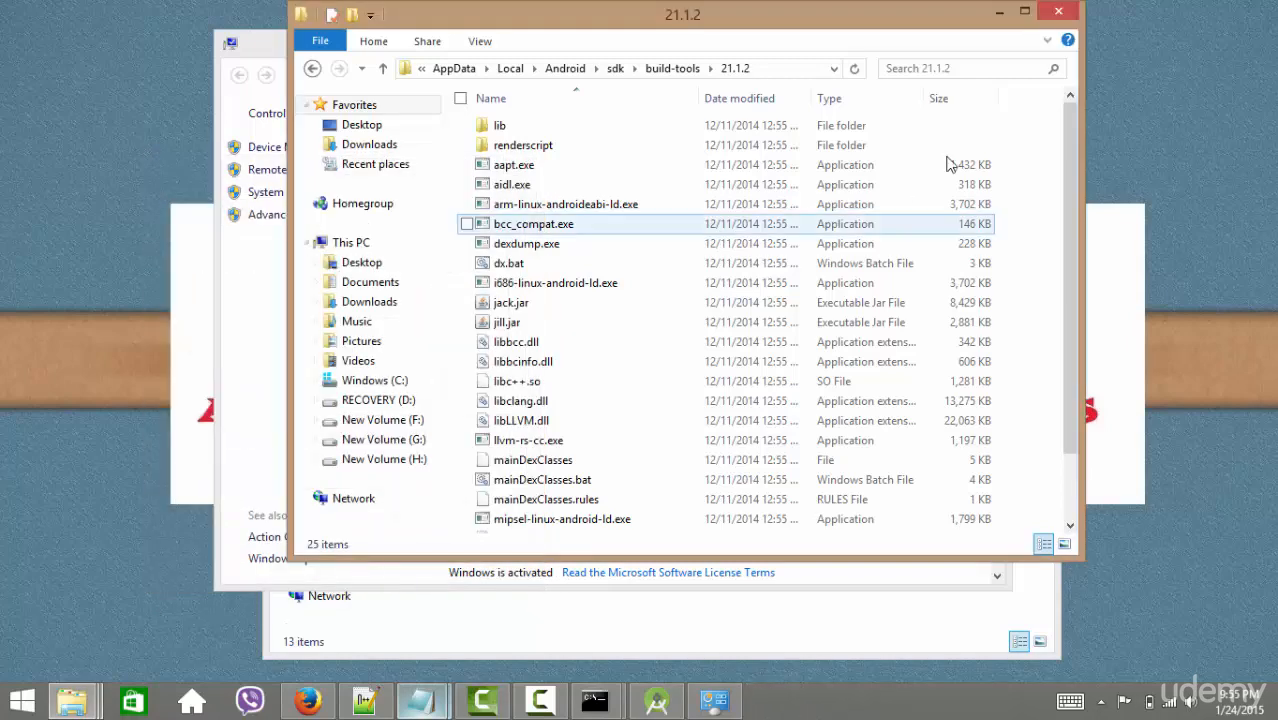
pyautogui.click(1074, 14)
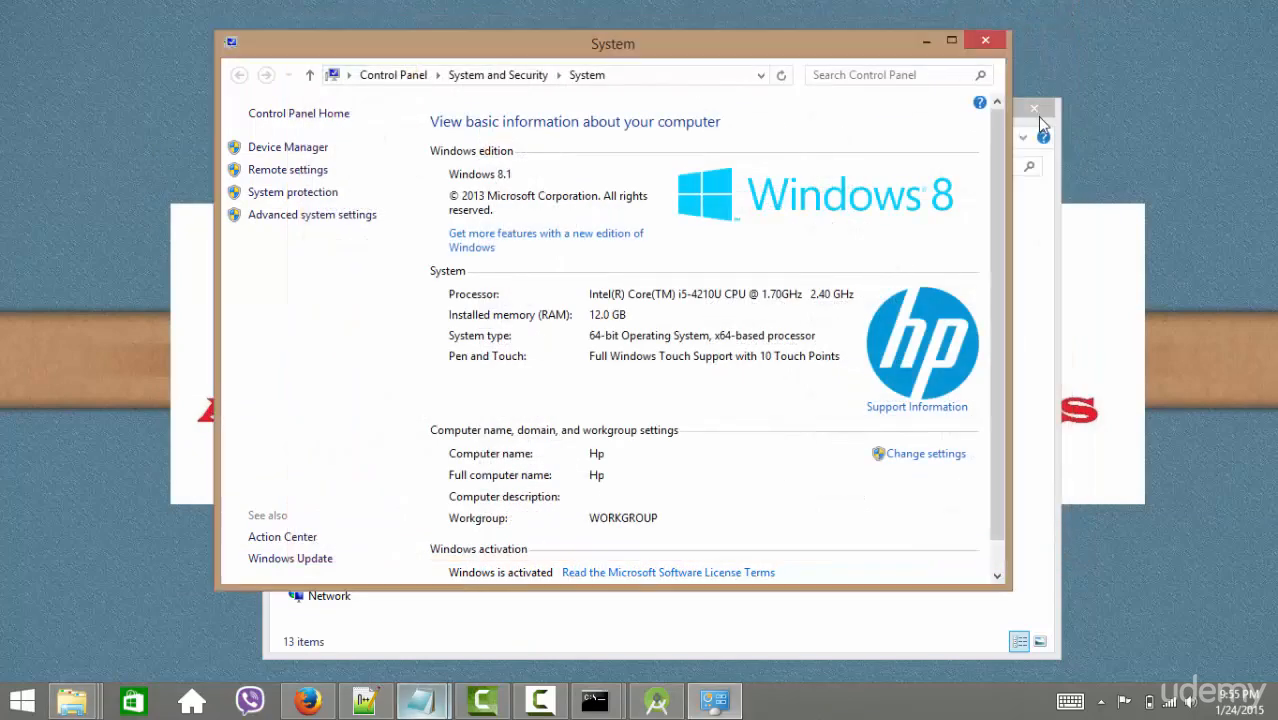
pyautogui.click(985, 41)
pyautogui.click(1033, 112)
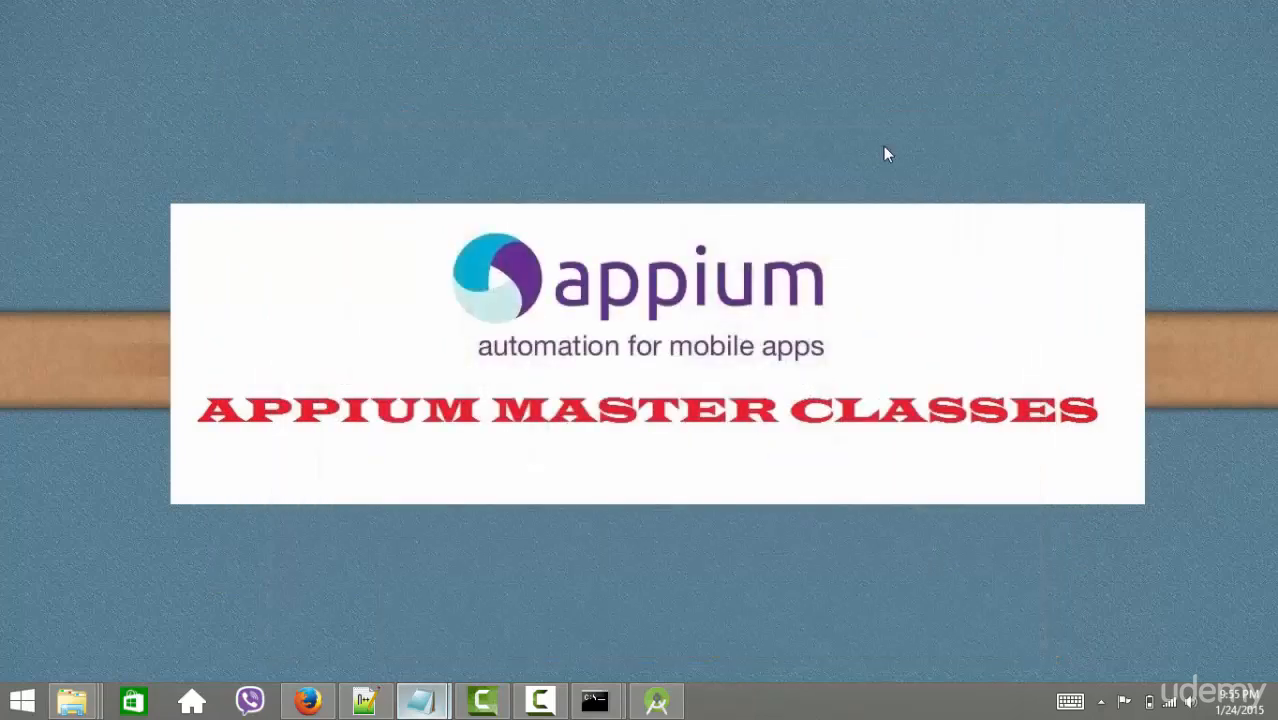
# - Open a Command Prompt and run the android command to launch the Android SDK Manager
pyautogui.press('super+r')
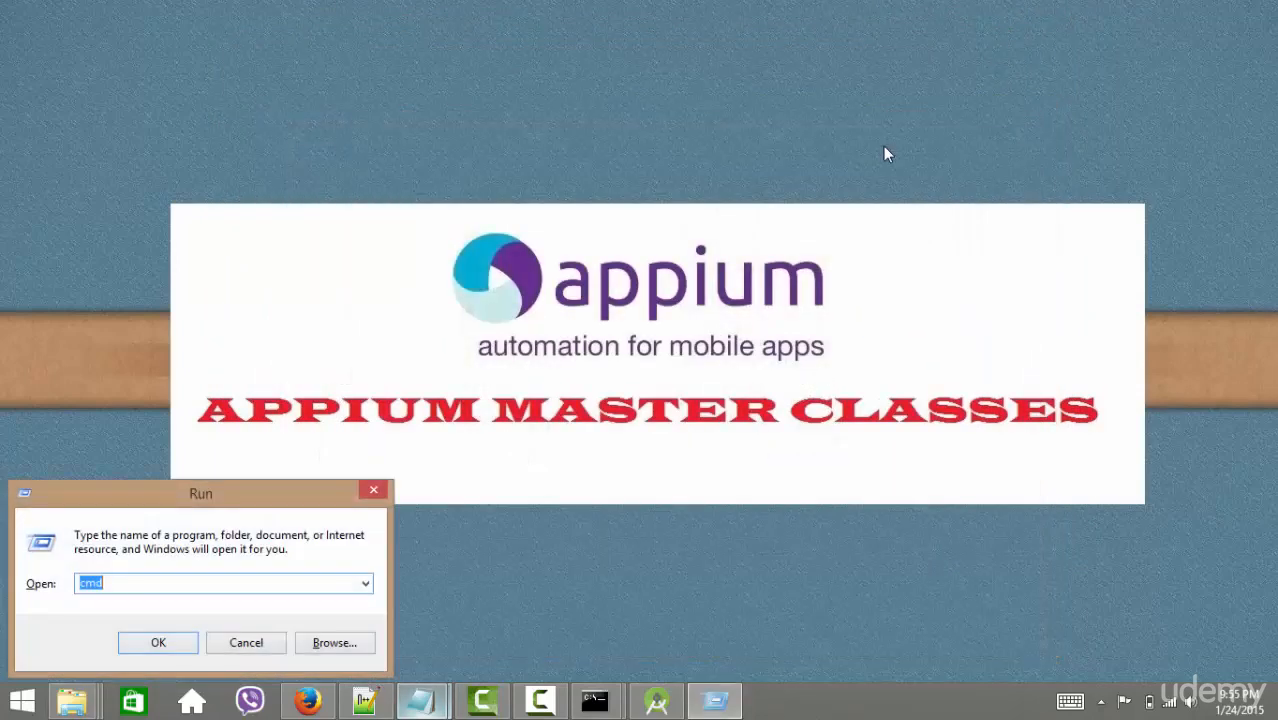
pyautogui.press('Return')
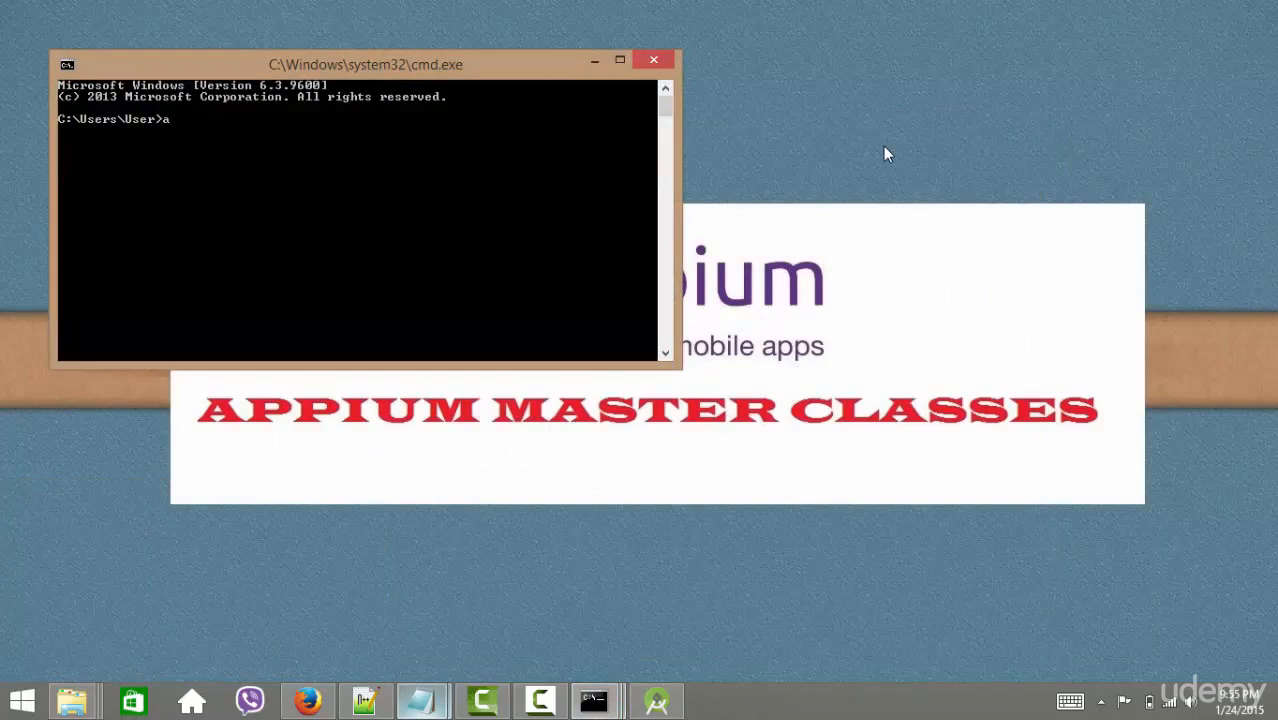
pyautogui.write('android')
pyautogui.press('Return')
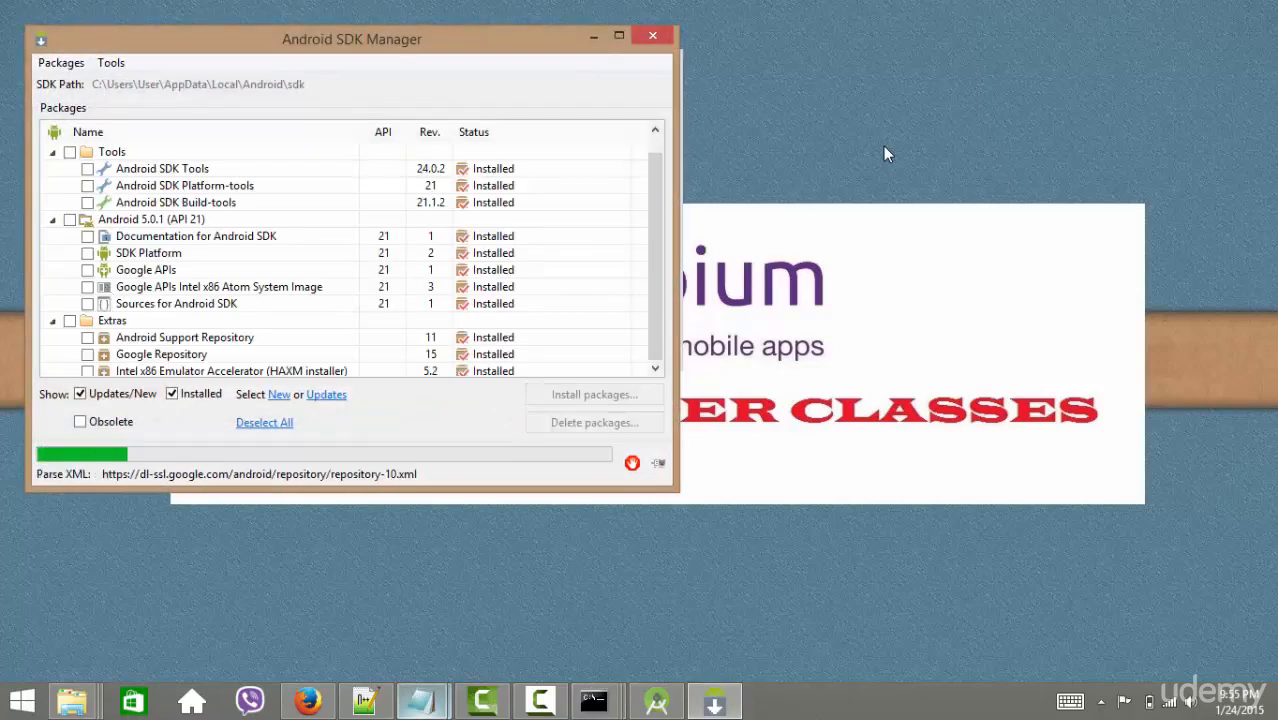
# - Examine which packages are installed under Tools, Android 5.0.1 (API 21) and Android 4.4W.2 (API 20) in the SDK Manager
pyautogui.moveTo(171, 49); pyautogui.dragTo(528, 62)
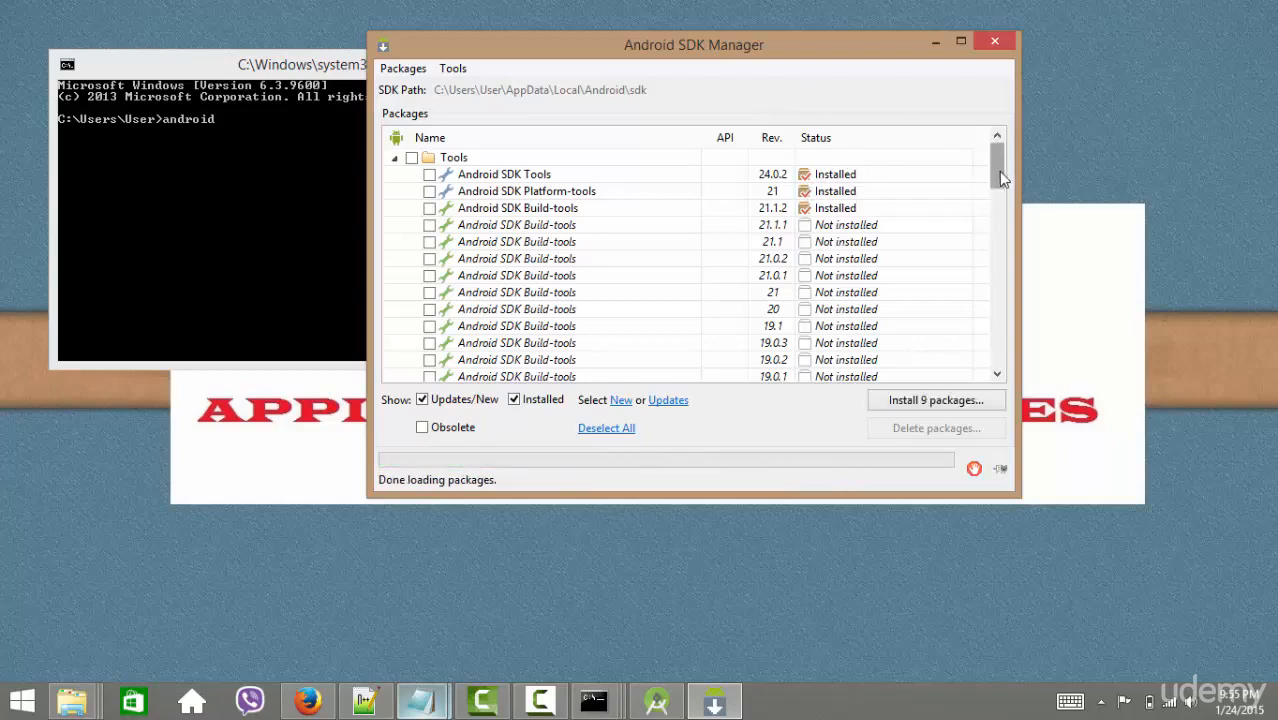
pyautogui.moveTo(998, 171); pyautogui.dragTo(1002, 226)
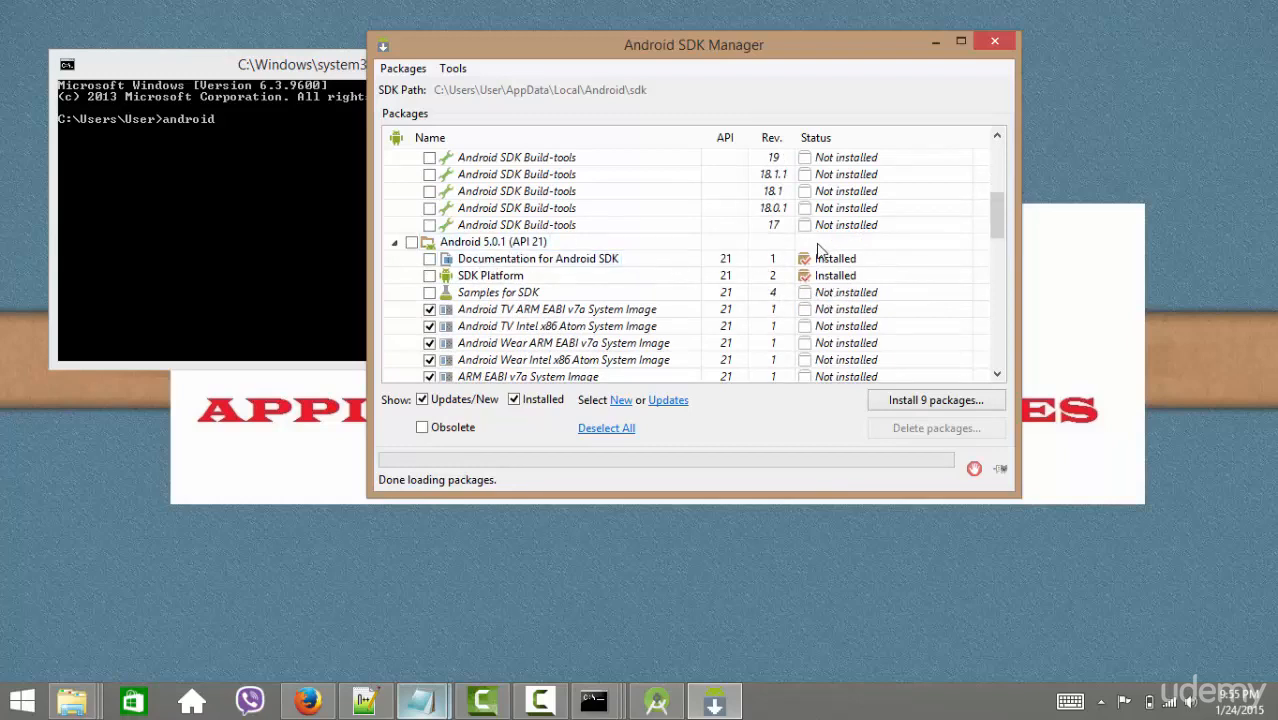
pyautogui.moveTo(998, 238); pyautogui.dragTo(1005, 292)
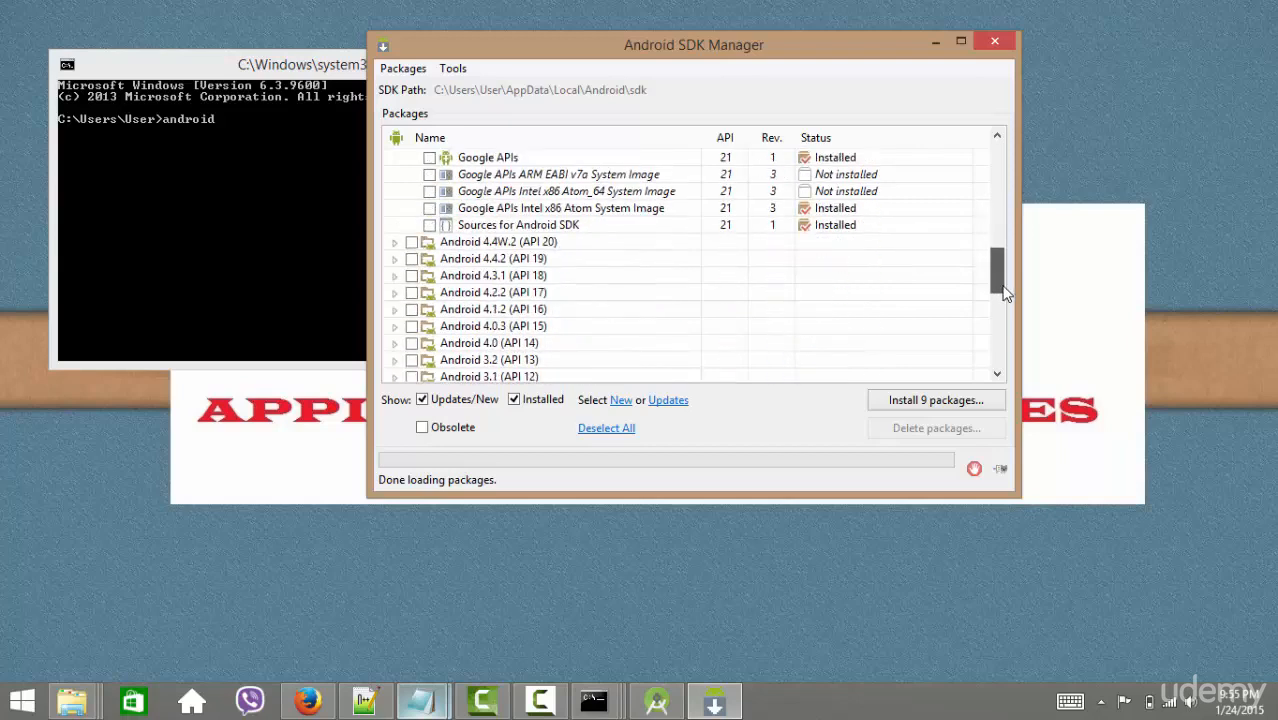
pyautogui.click(399, 245)
pyautogui.click(399, 245)
pyautogui.click(399, 244)
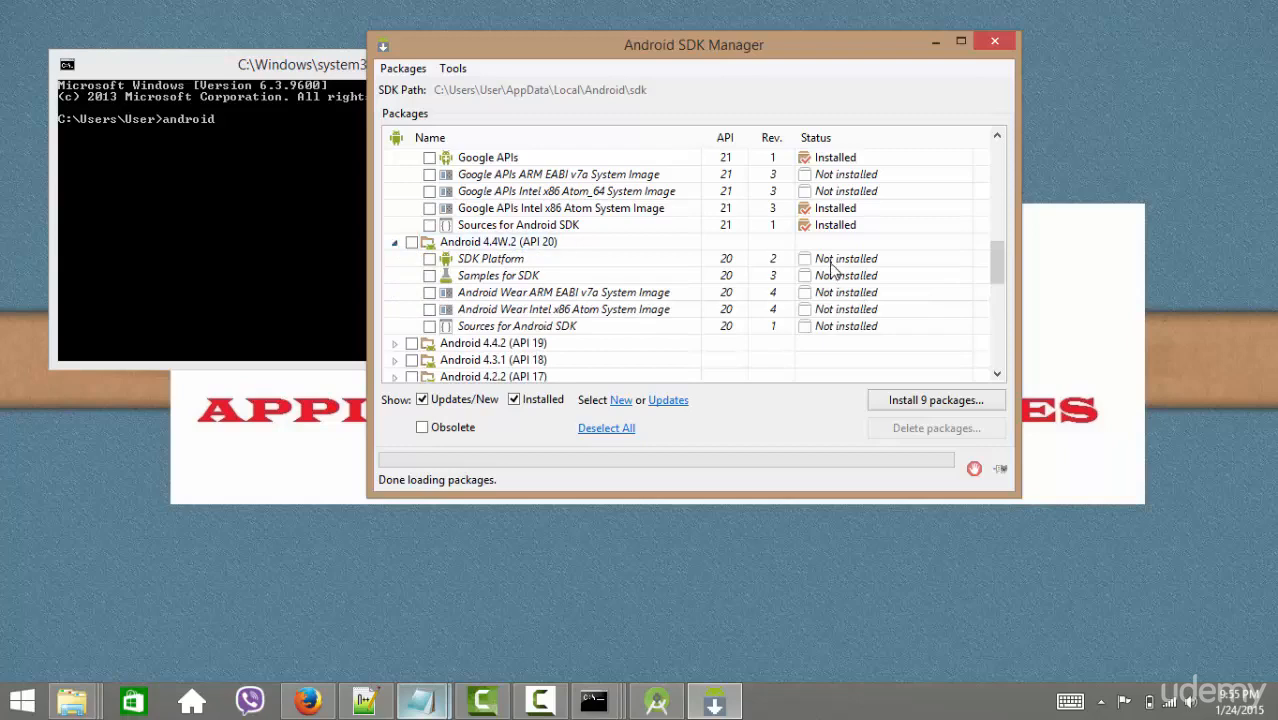
pyautogui.click(396, 244)
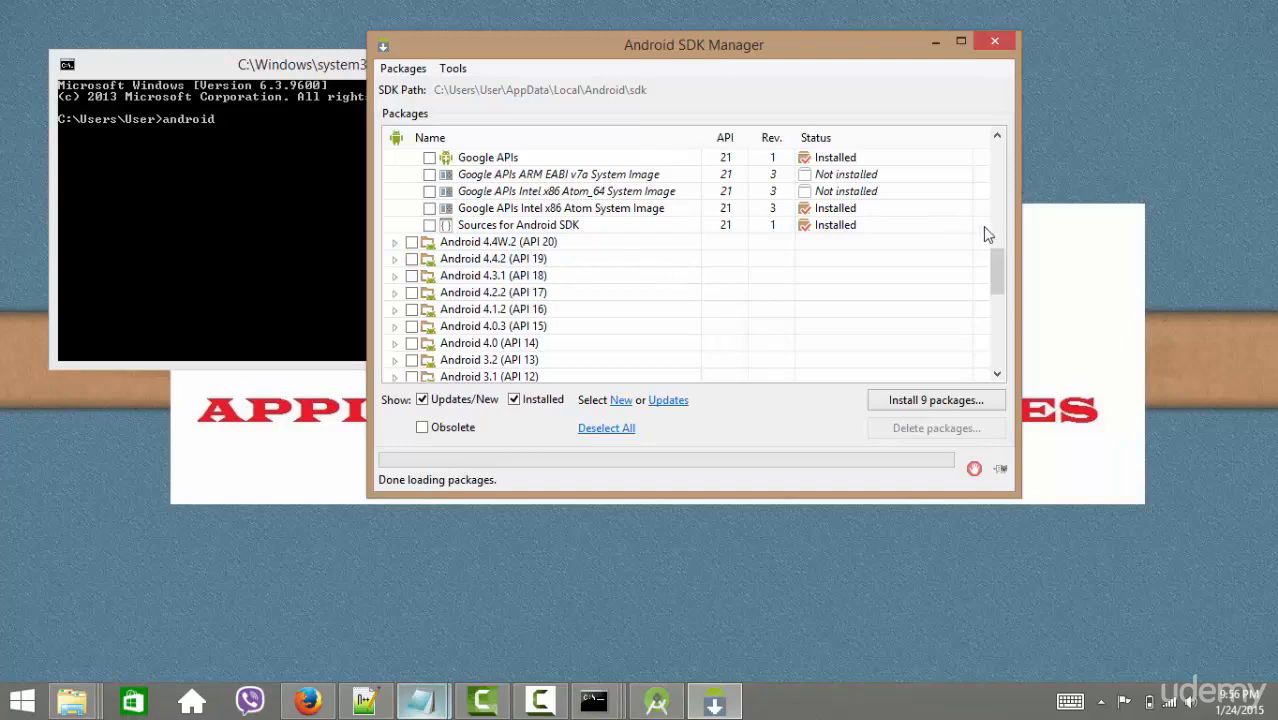
# - Mark the Android 4.4W.2 (API 20), 4.4.2 (API 19), 4.3.1 (API 18) and 4.2.2 (API 17) package groups for installation
pyautogui.click(424, 246)
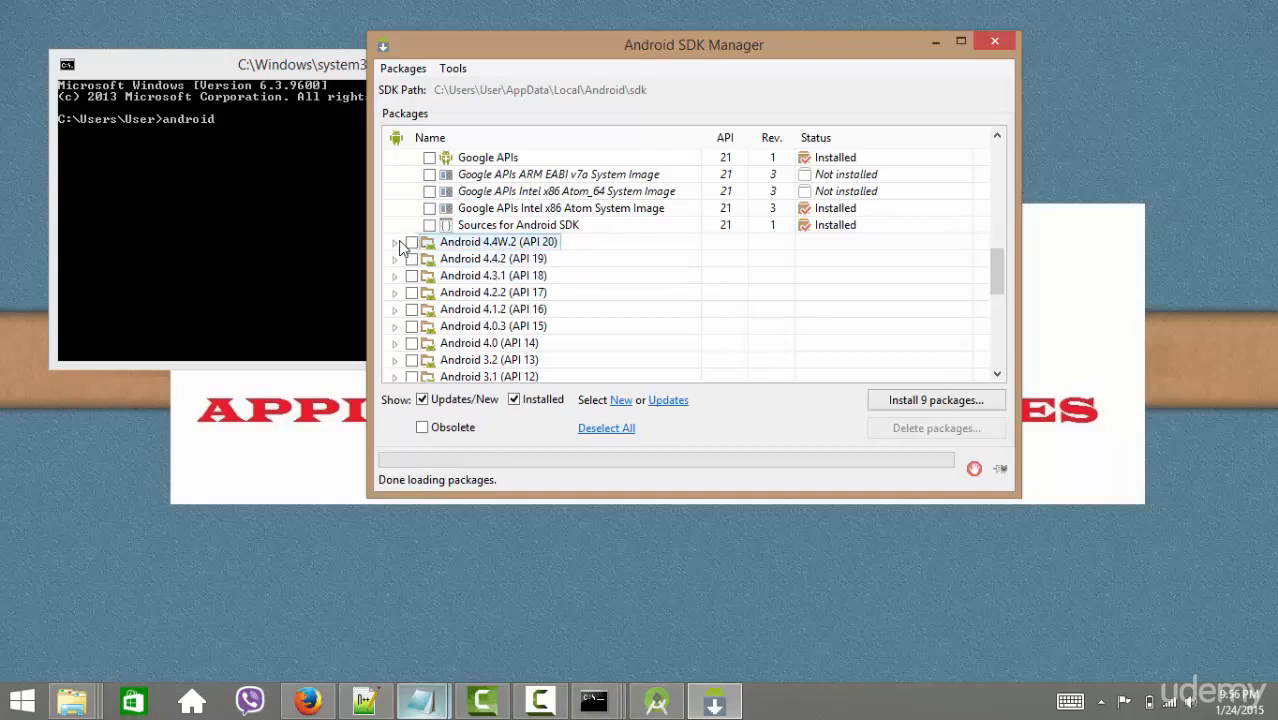
pyautogui.click(411, 243)
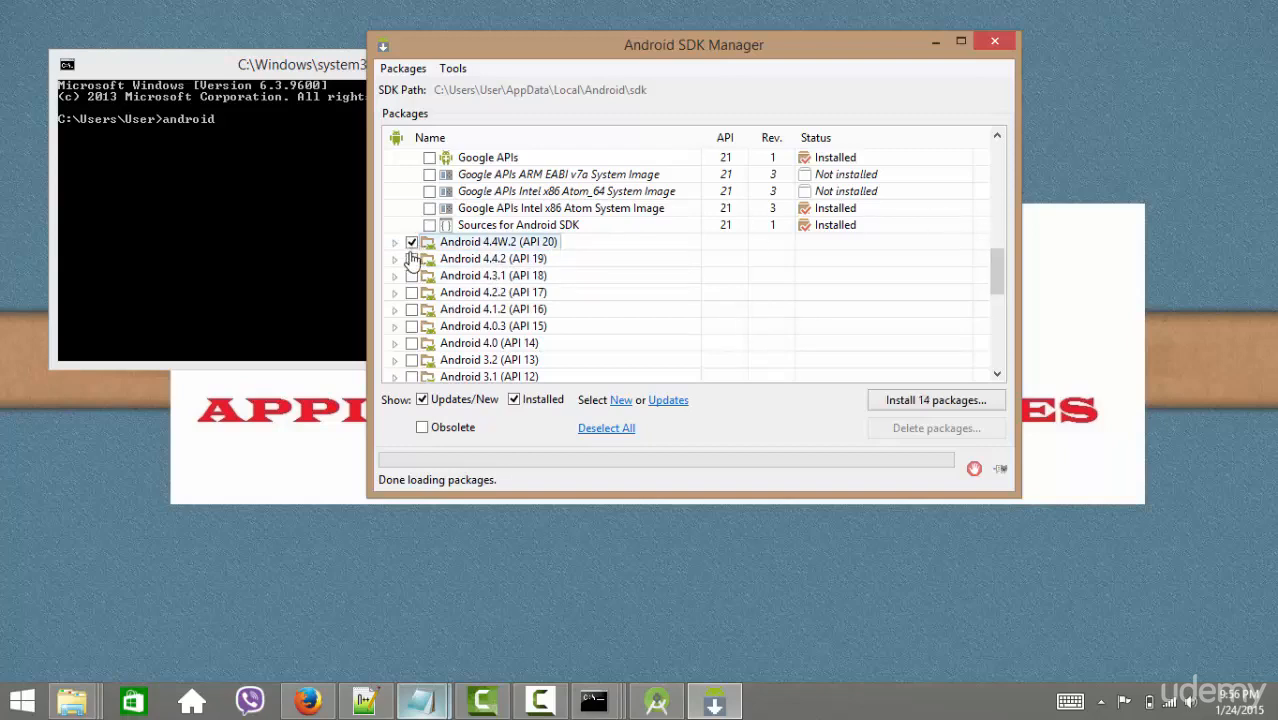
pyautogui.click(395, 260)
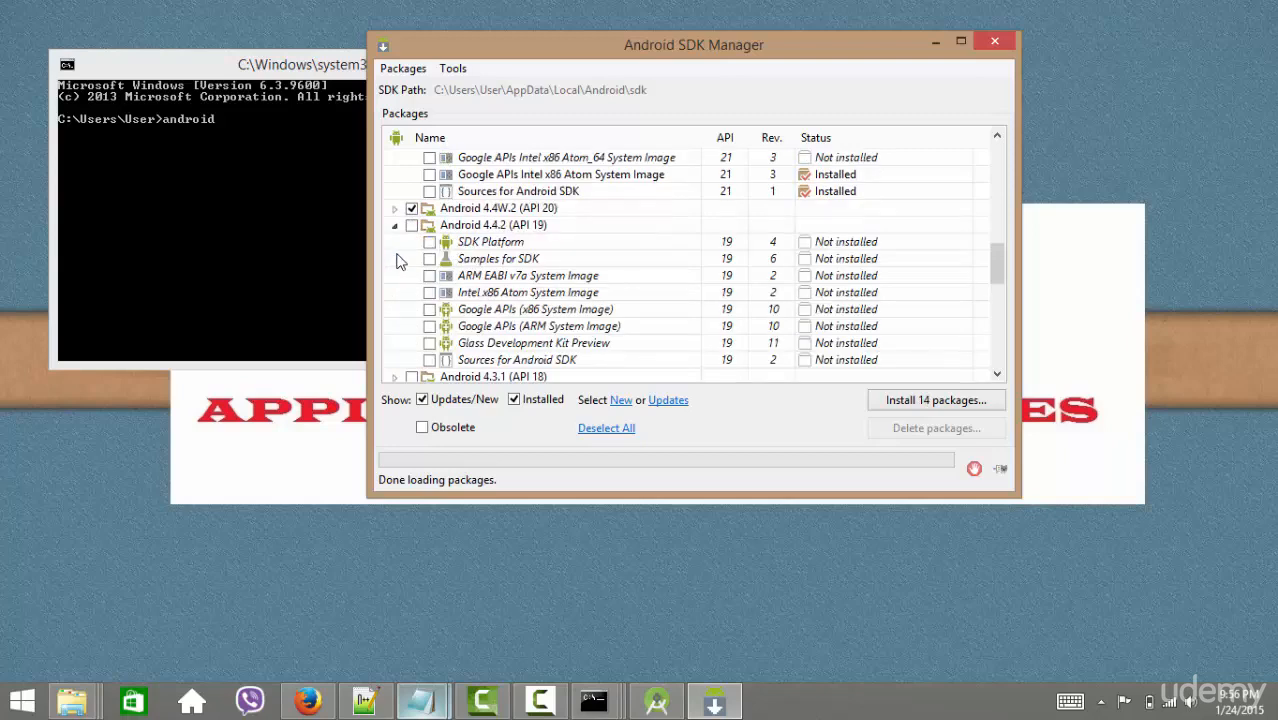
pyautogui.click(400, 230)
pyautogui.click(396, 226)
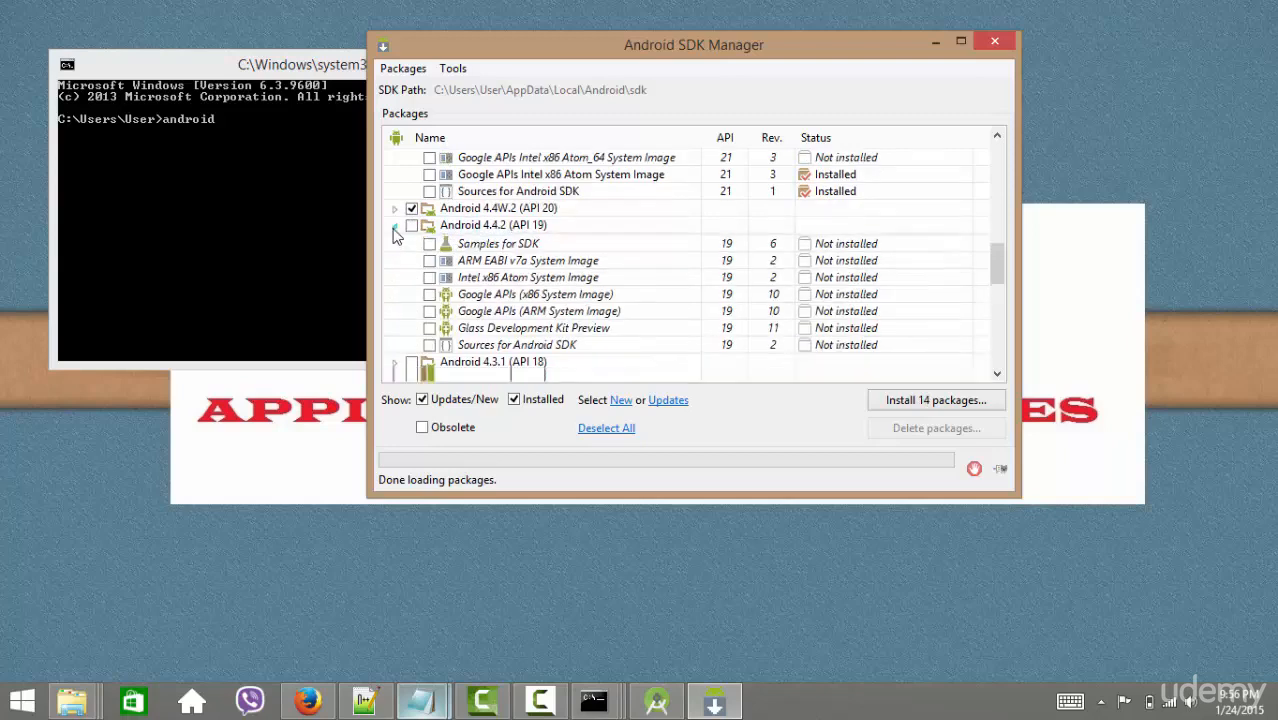
pyautogui.click(412, 243)
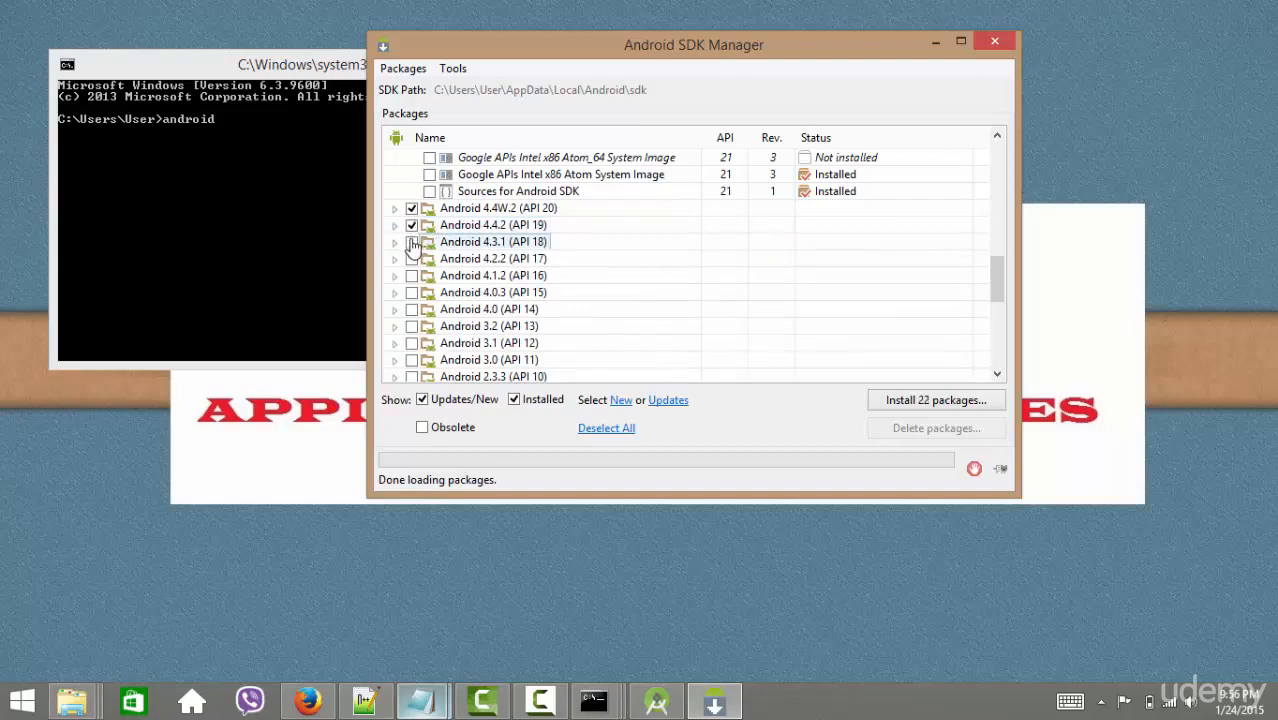
pyautogui.click(411, 259)
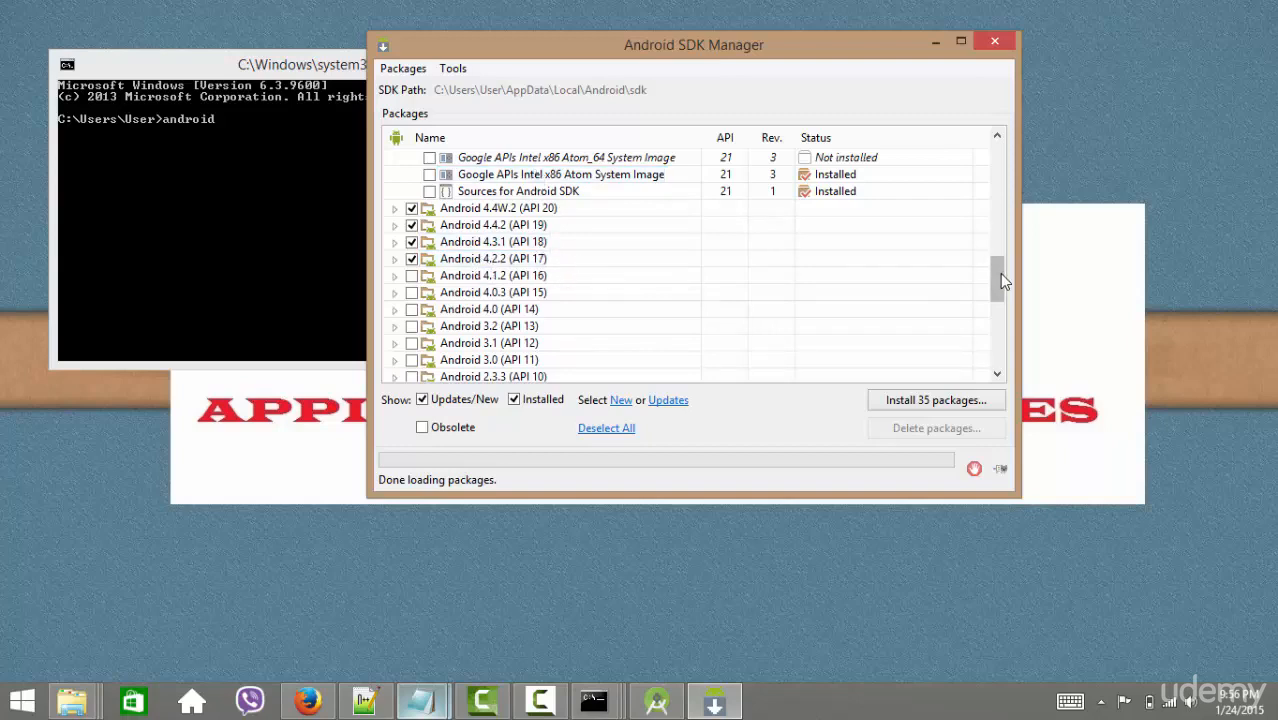
# - Under Android 5.0.1 (API 21), deselect both Android TV and both Android Wear system images and the ARM EABI v7a System Image
pyautogui.moveTo(999, 273); pyautogui.dragTo(994, 222)
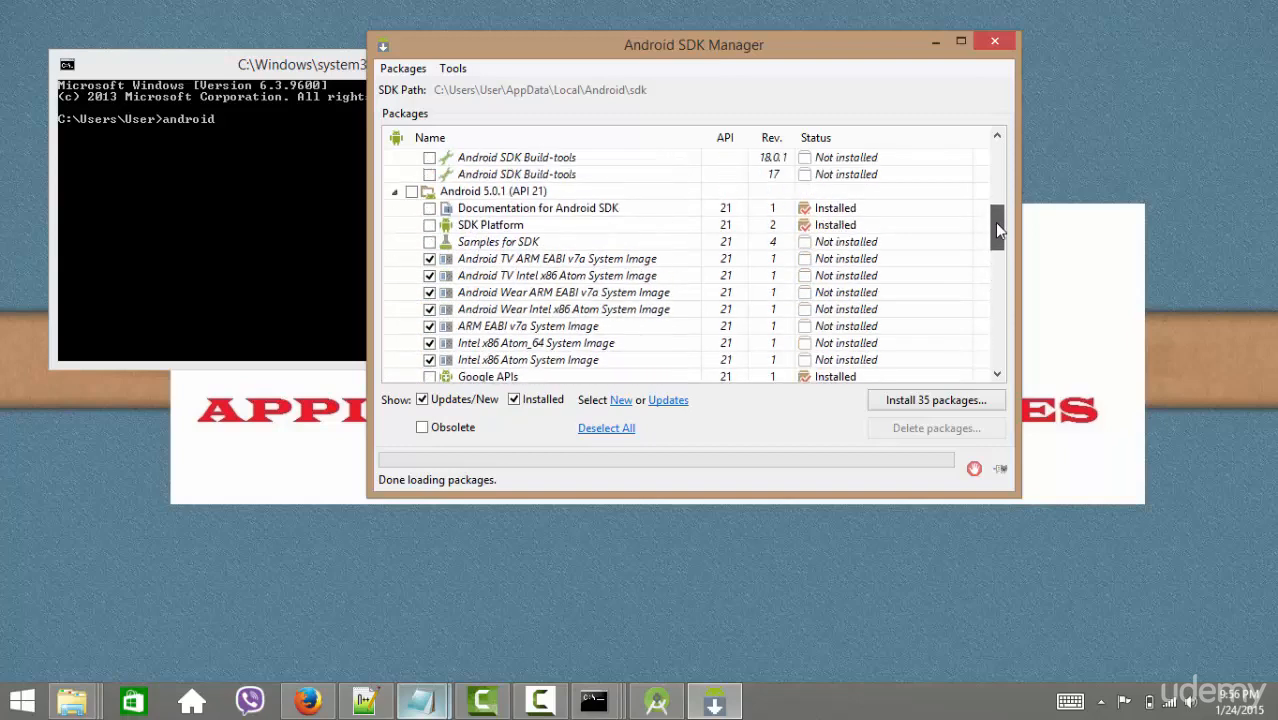
pyautogui.click(429, 259)
pyautogui.click(429, 278)
pyautogui.click(429, 294)
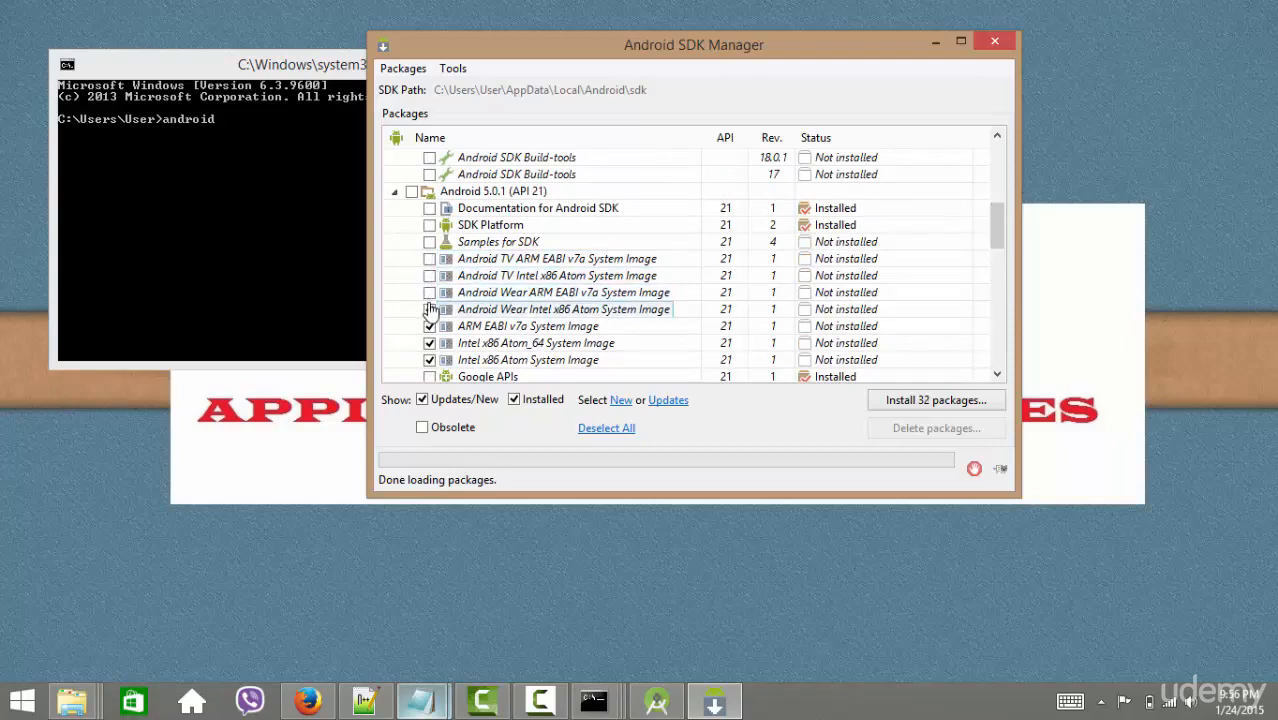
pyautogui.click(429, 310)
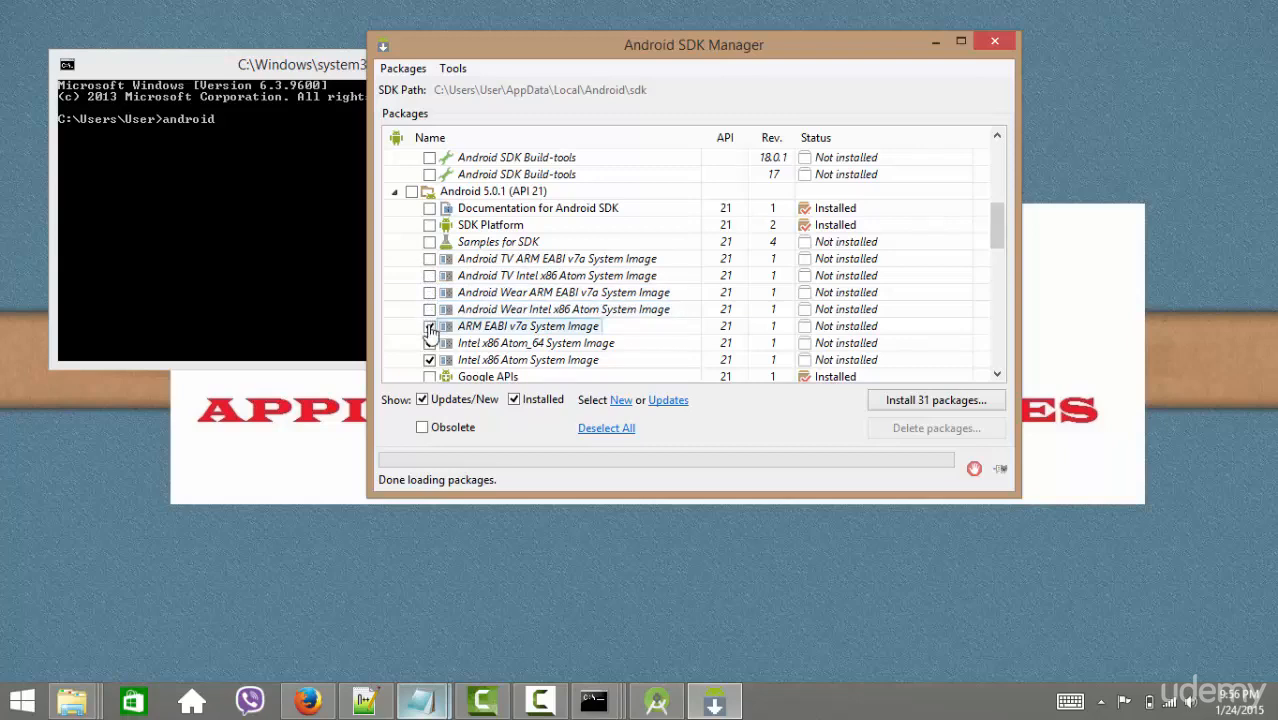
pyautogui.click(429, 327)
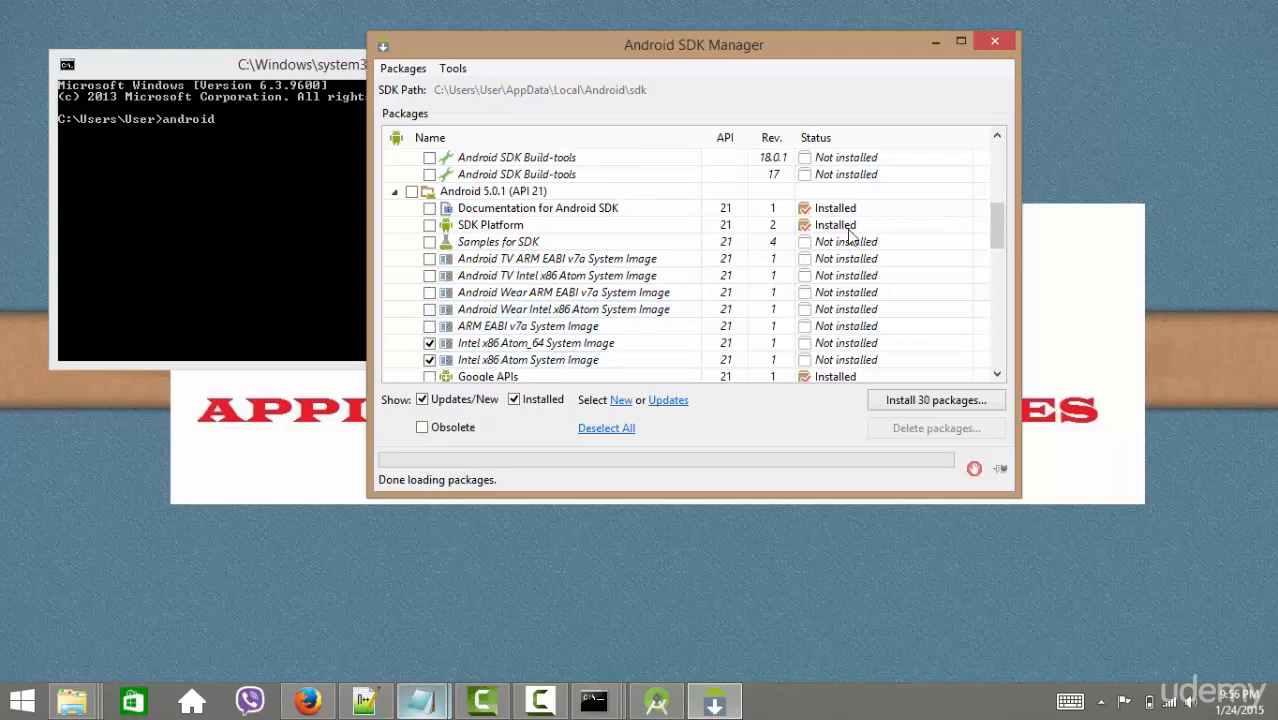
# - Accept the Android SDK License for the selected packages and start their installation
pyautogui.moveTo(1000, 230); pyautogui.dragTo(1010, 275)
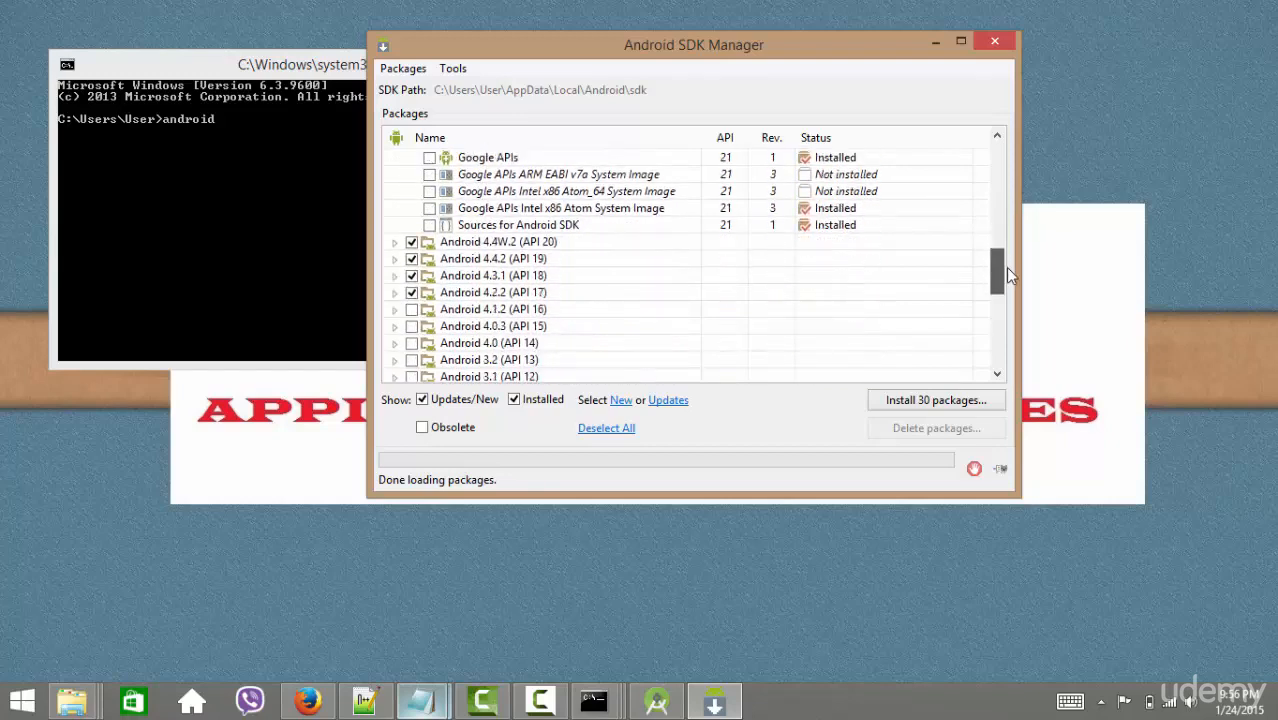
pyautogui.click(922, 400)
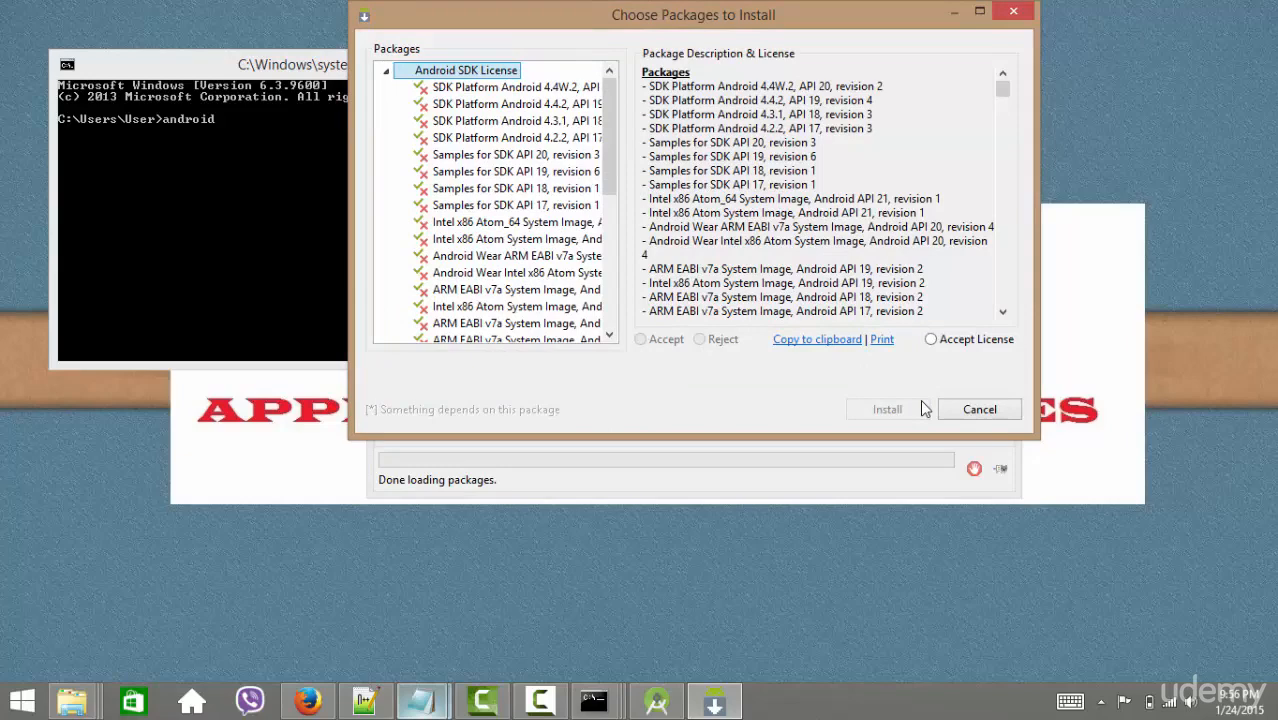
pyautogui.moveTo(607, 153); pyautogui.dragTo(607, 285)
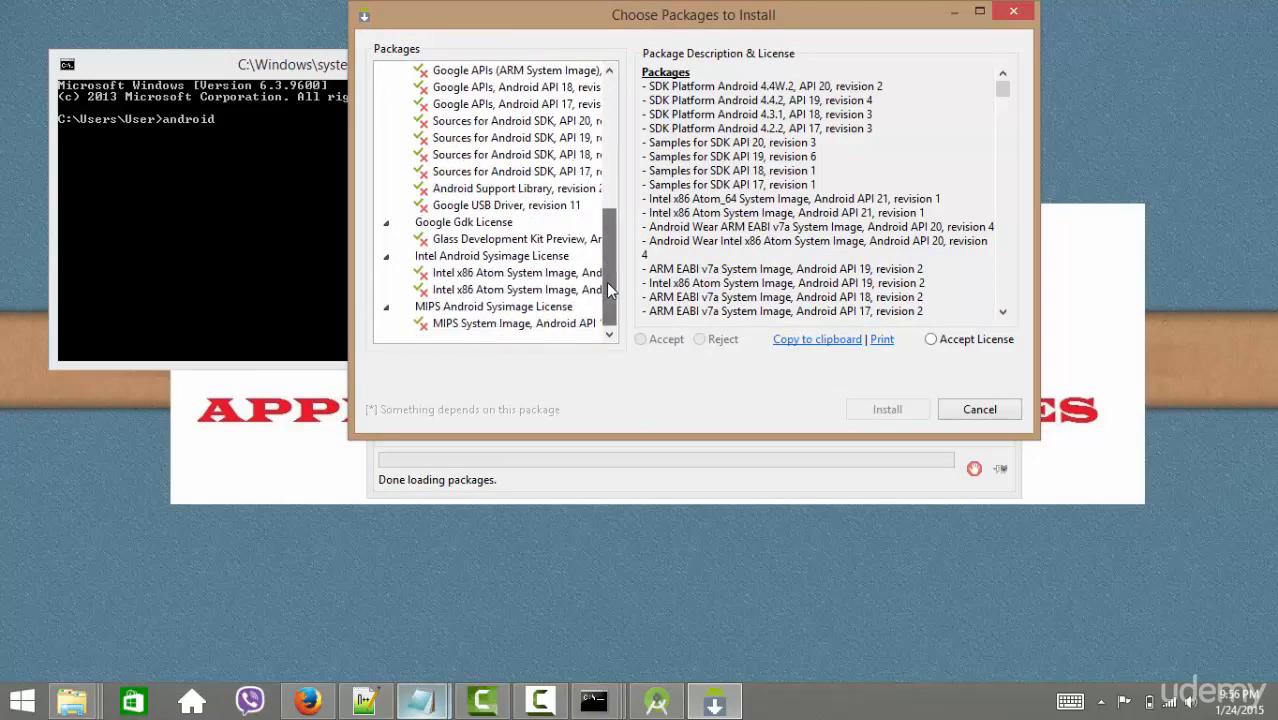
pyautogui.click(929, 338)
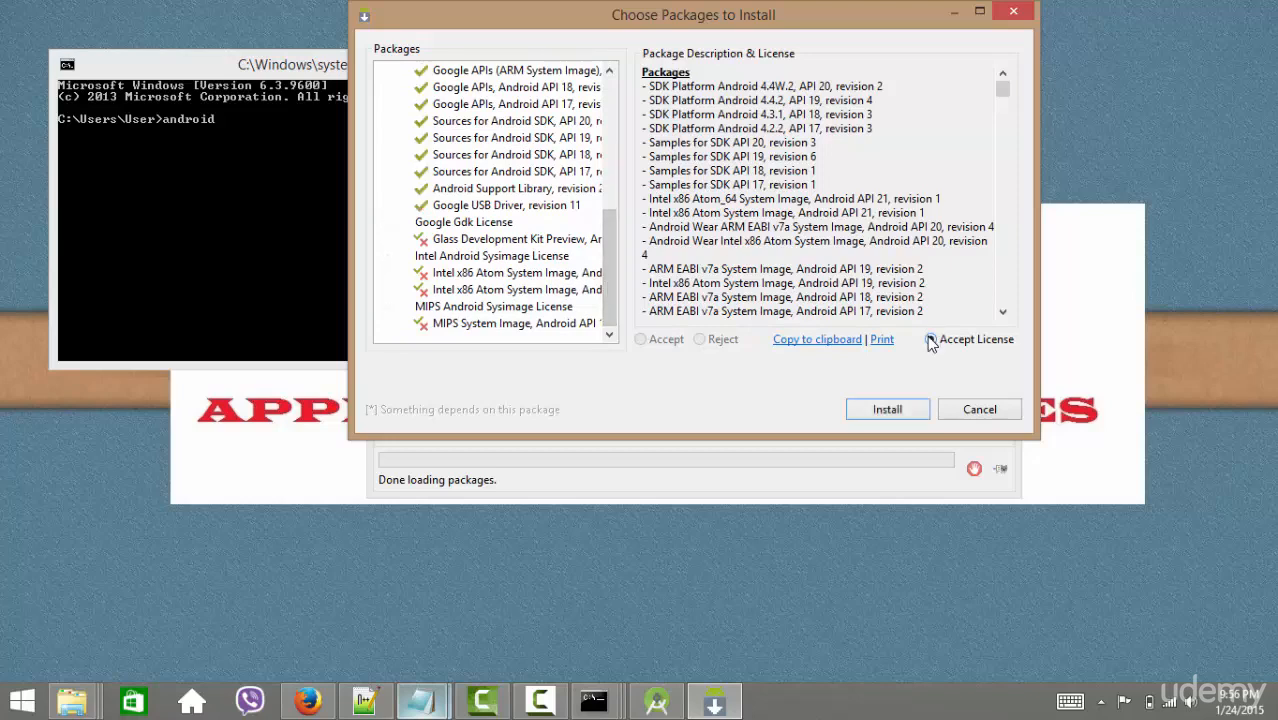
pyautogui.click(887, 410)
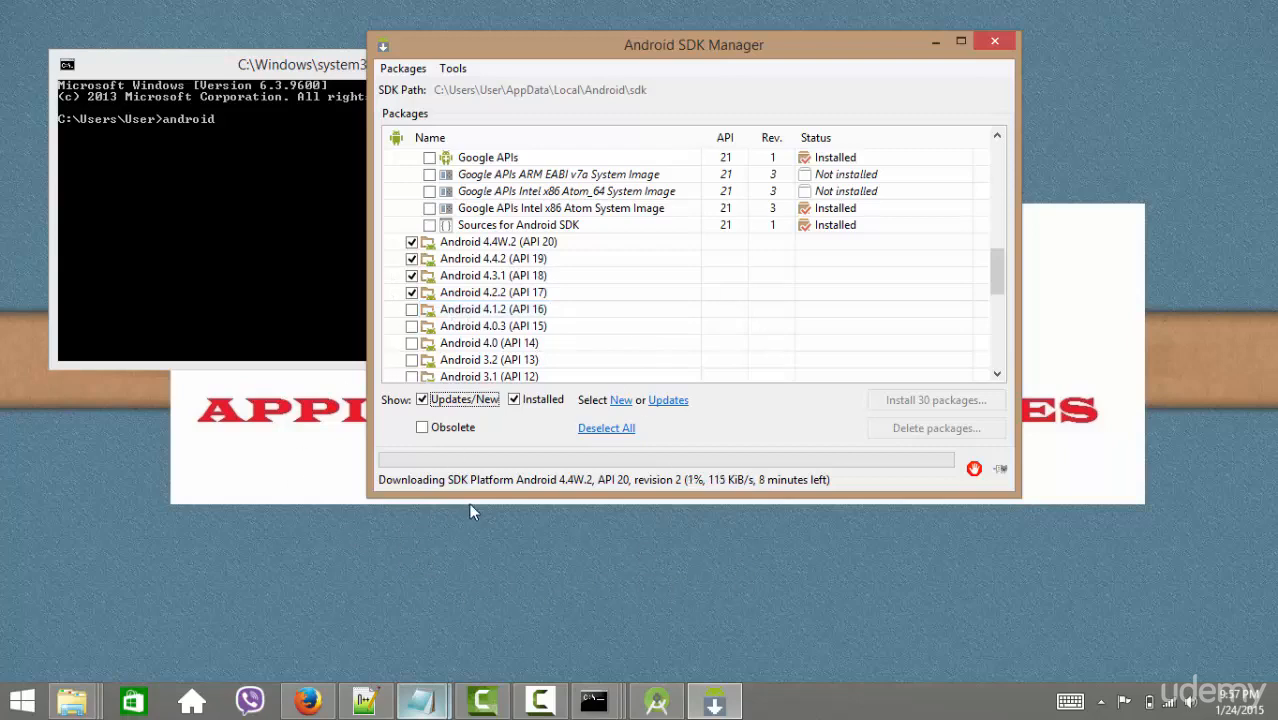
pyautogui.click(540, 702)
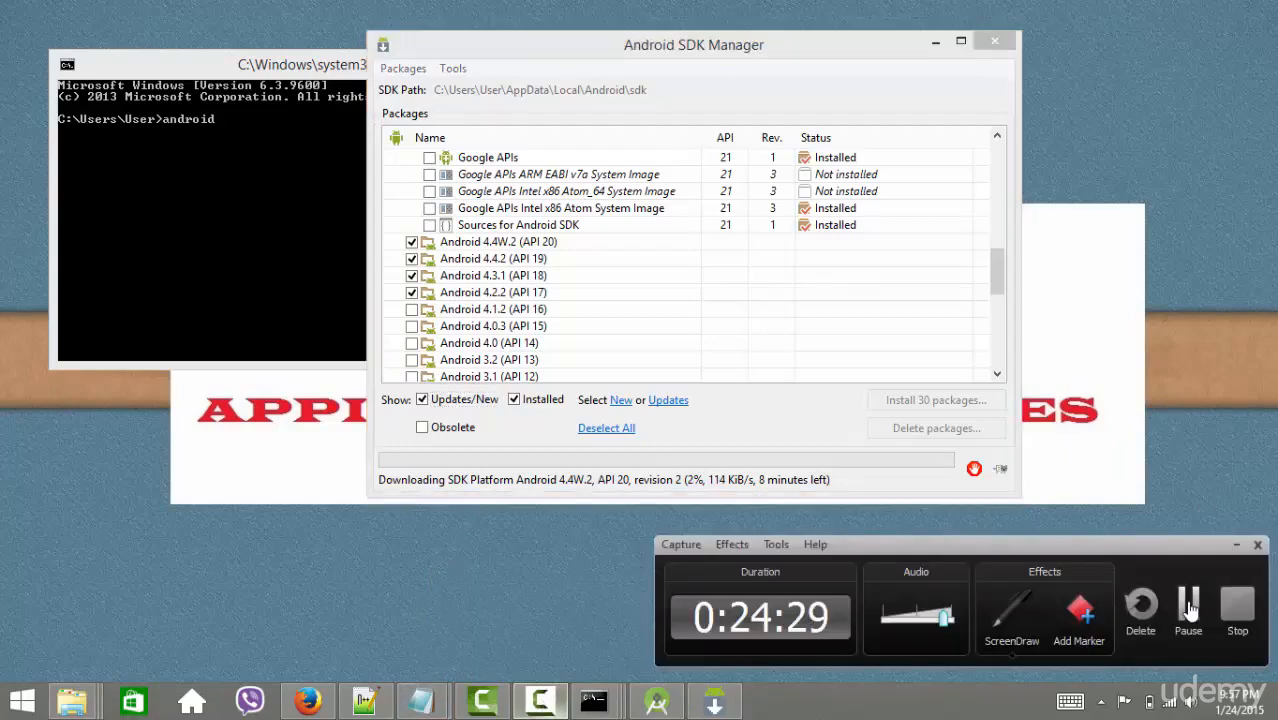
pyautogui.click(1188, 612)
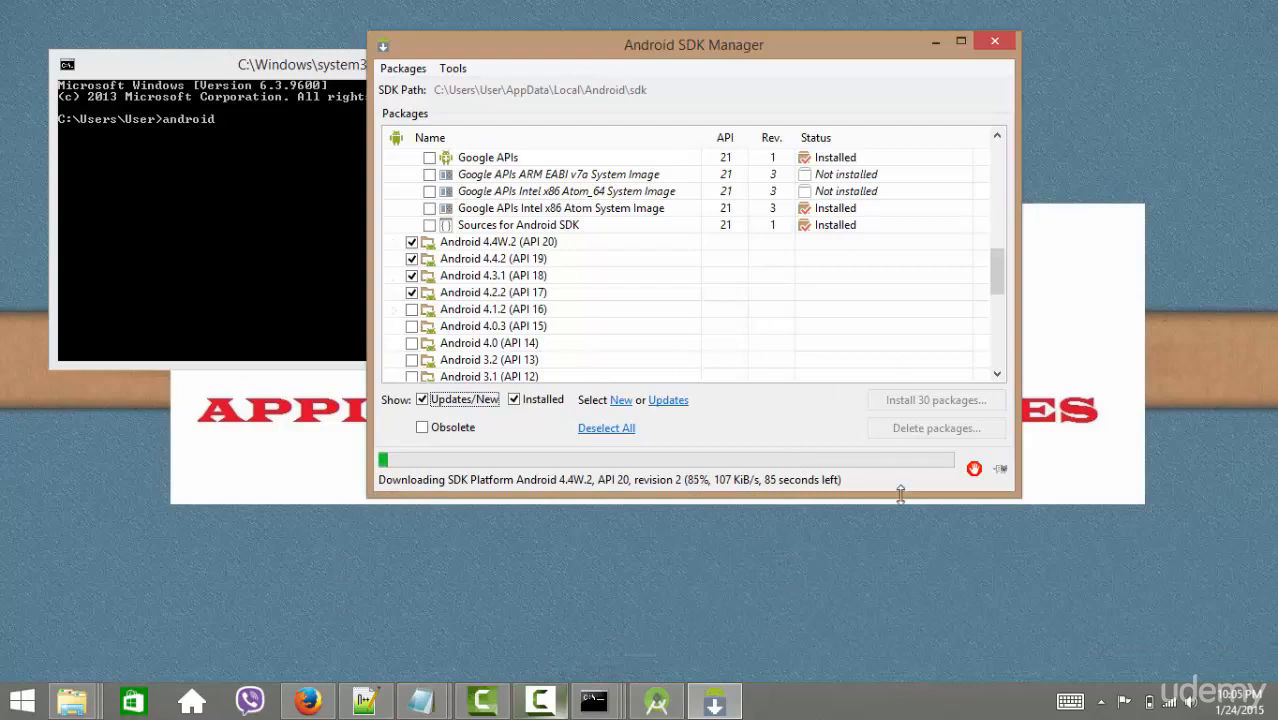
# - Minimize the Command Prompt window and open the Android Virtual Device (AVD) Manager from the SDK Manager
pyautogui.click(935, 44)
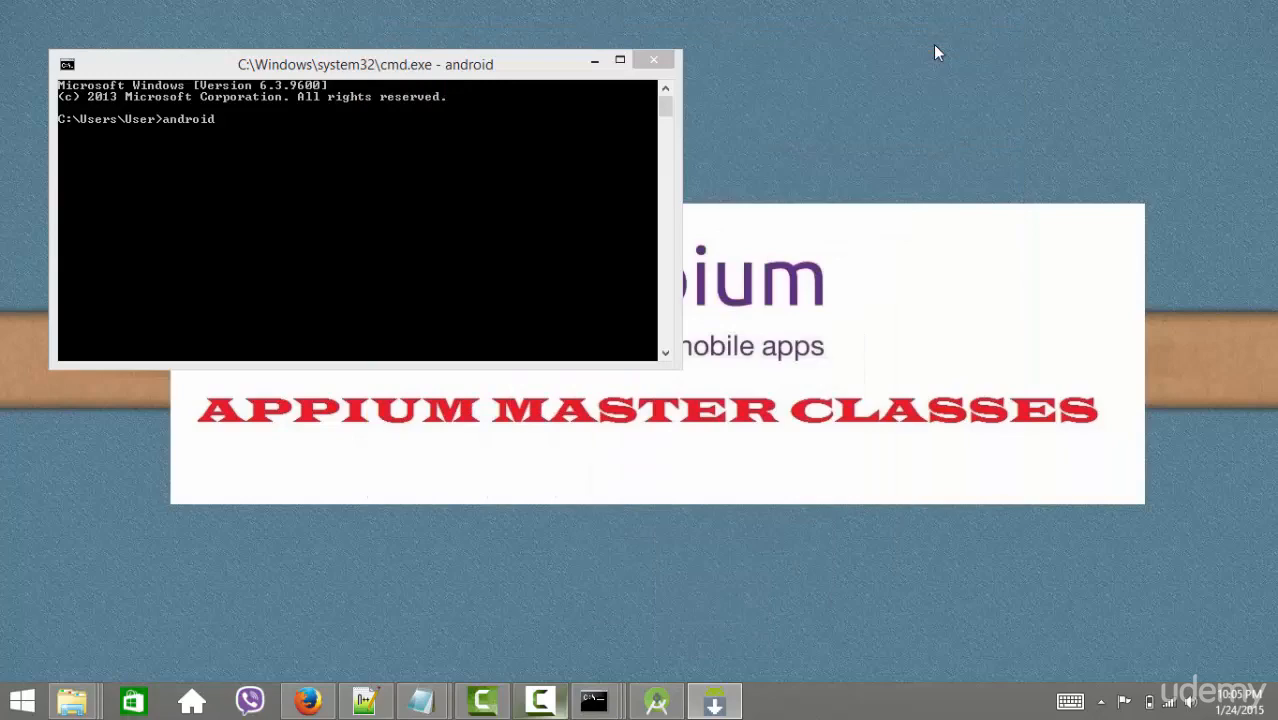
pyautogui.click(595, 62)
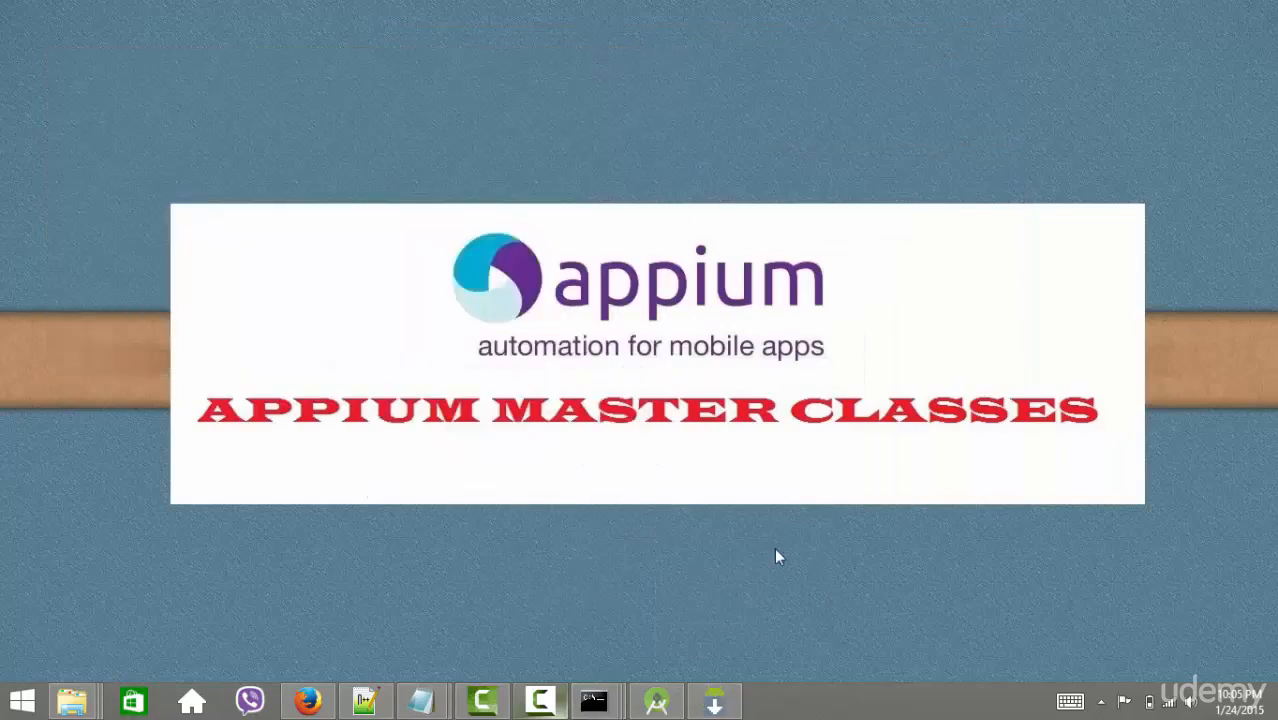
pyautogui.click(714, 702)
pyautogui.click(936, 42)
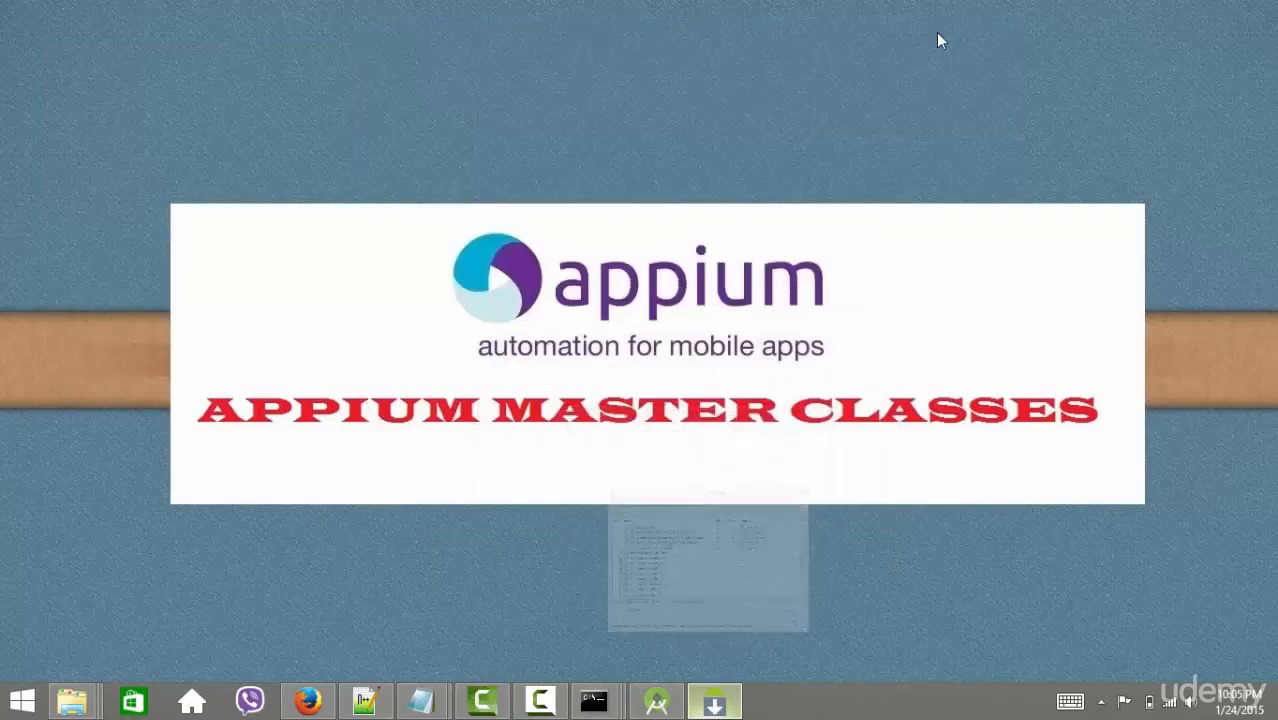
pyautogui.click(714, 702)
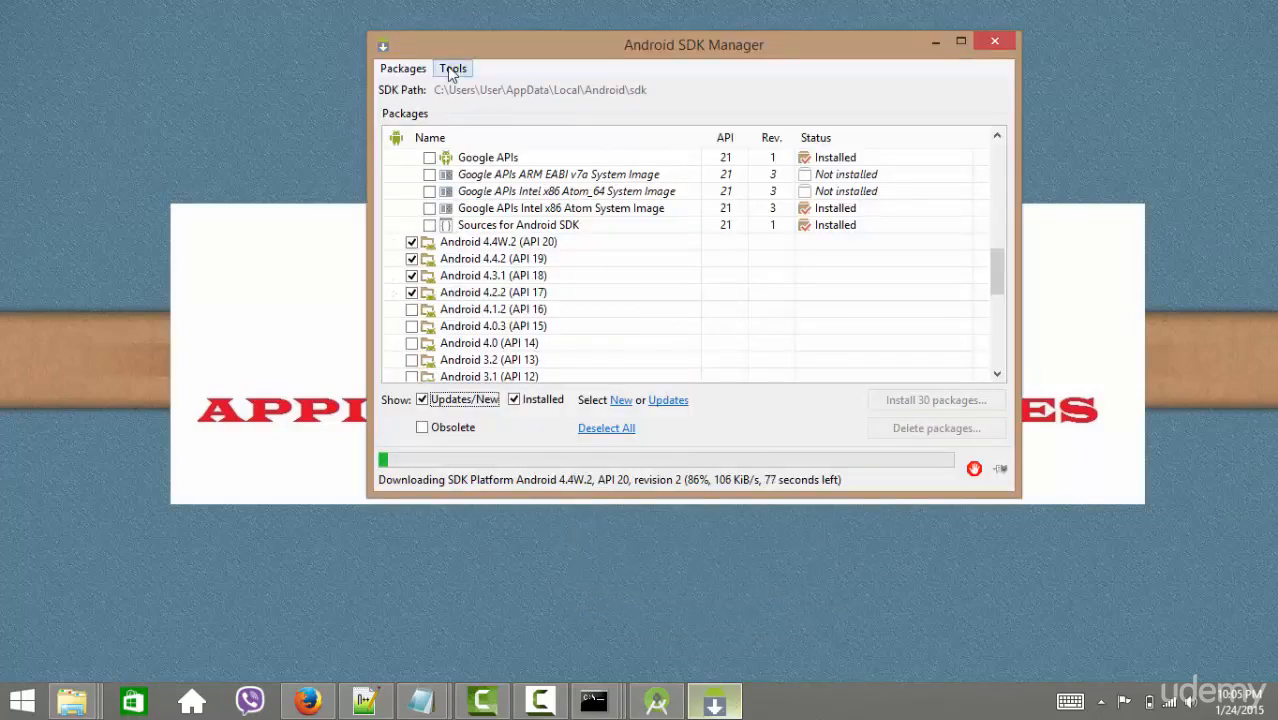
pyautogui.click(451, 72)
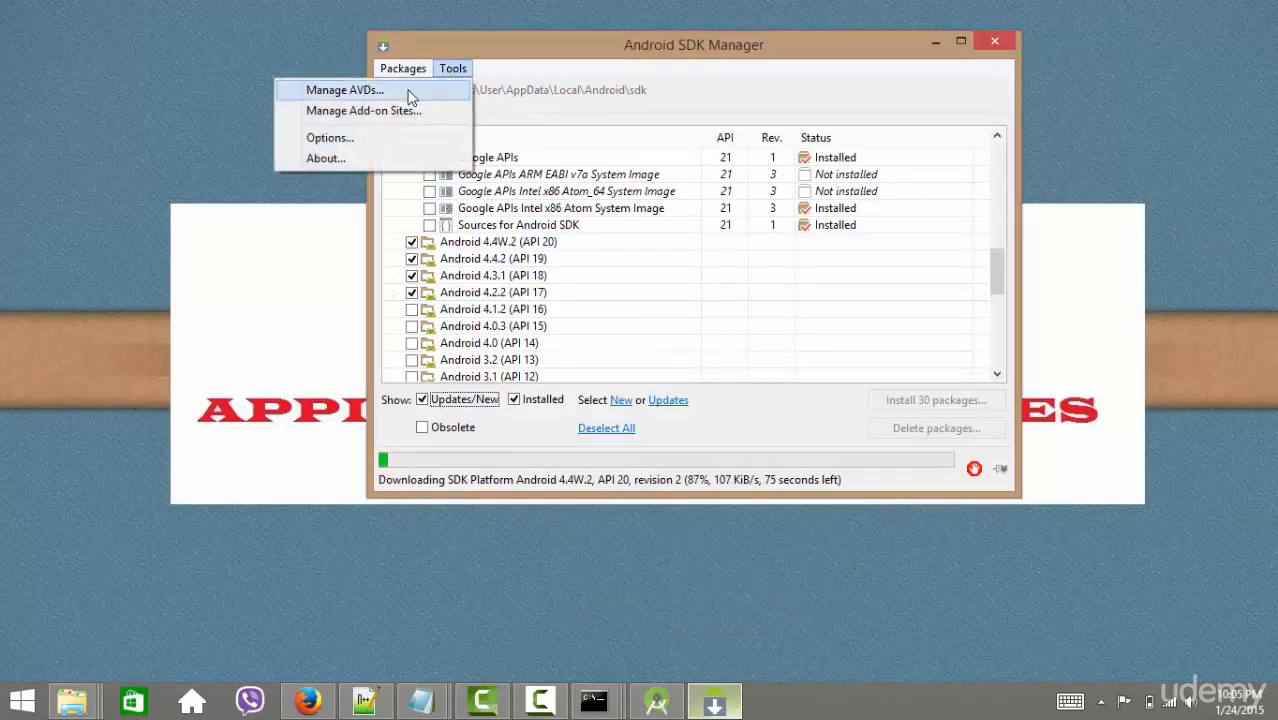
pyautogui.click(409, 96)
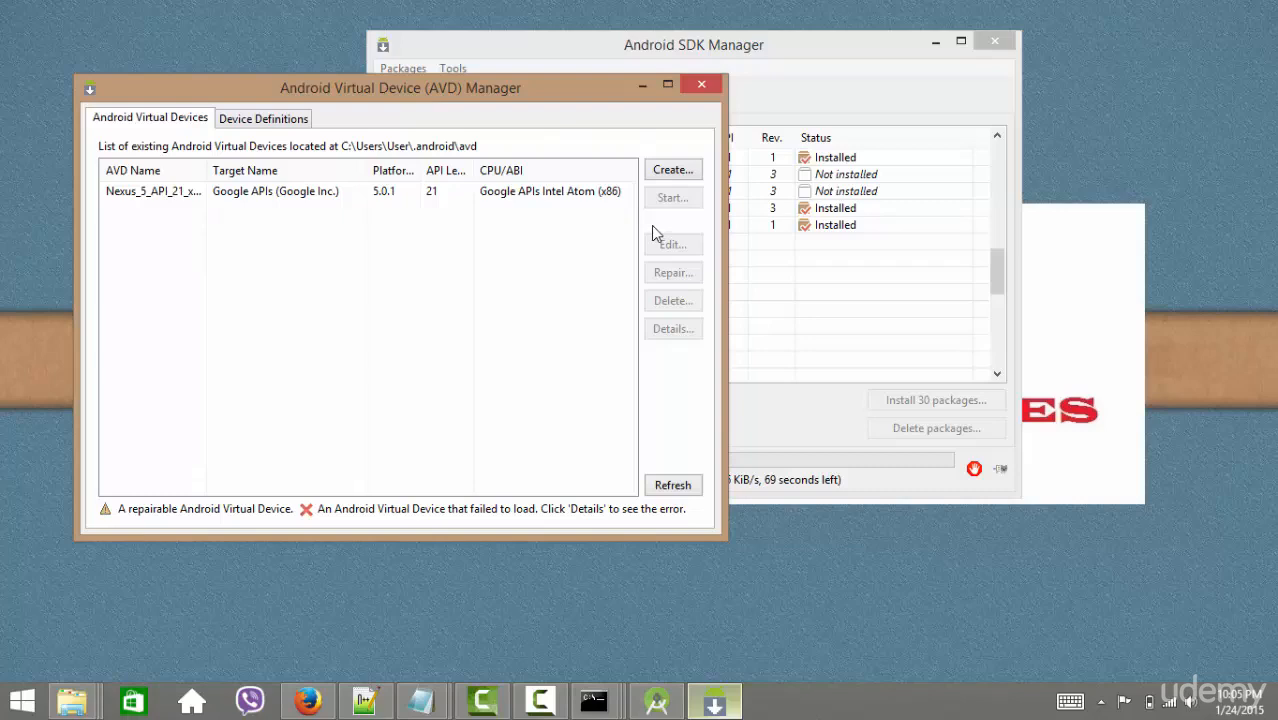
pyautogui.click(671, 172)
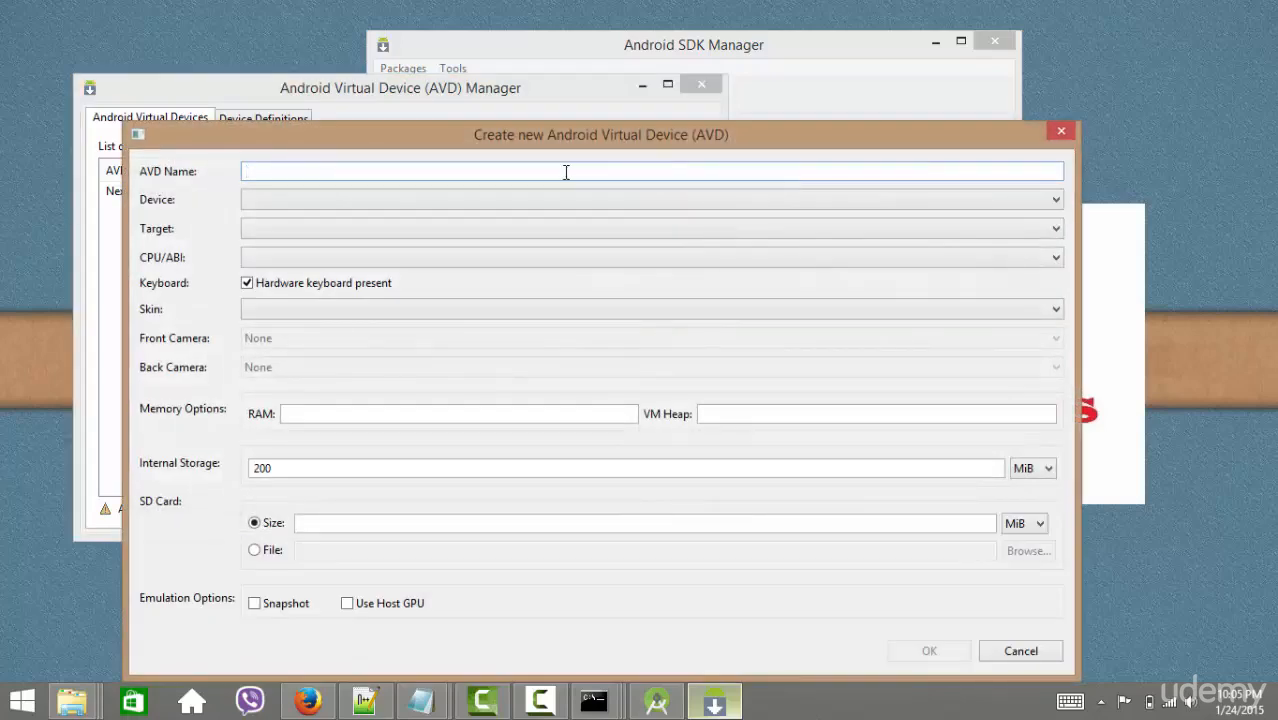
pyautogui.click(391, 199)
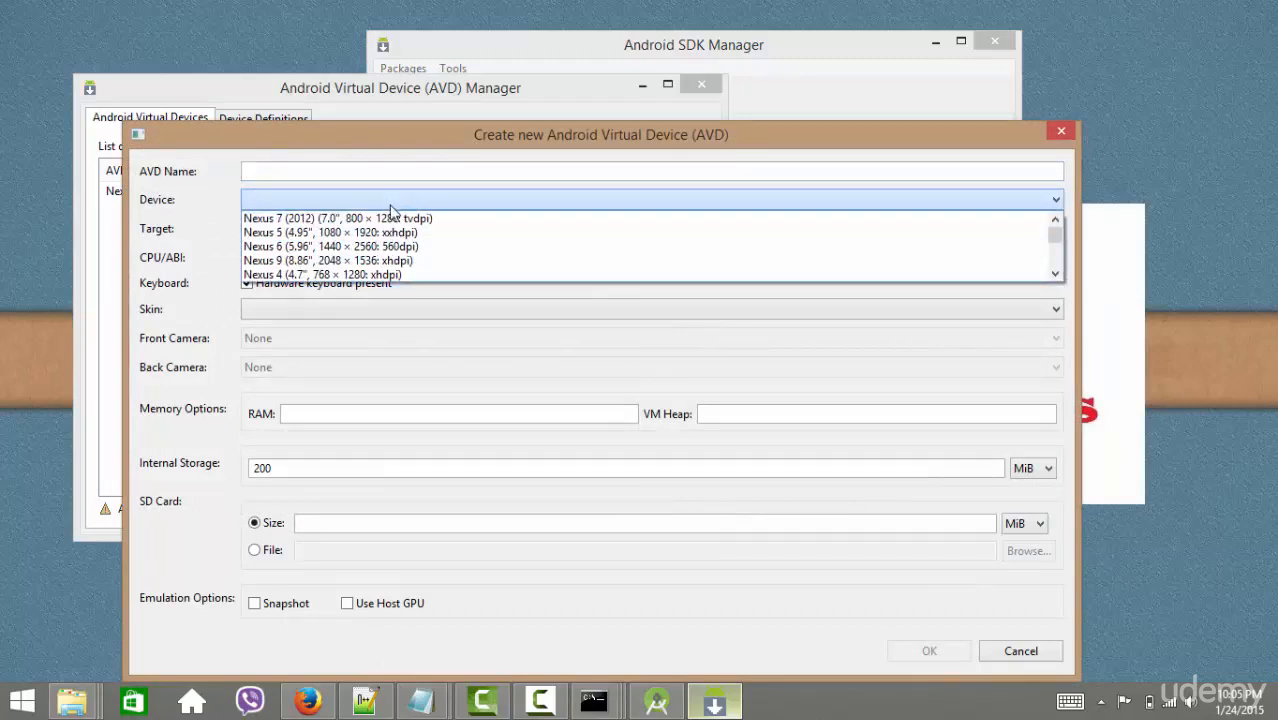
pyautogui.click(387, 233)
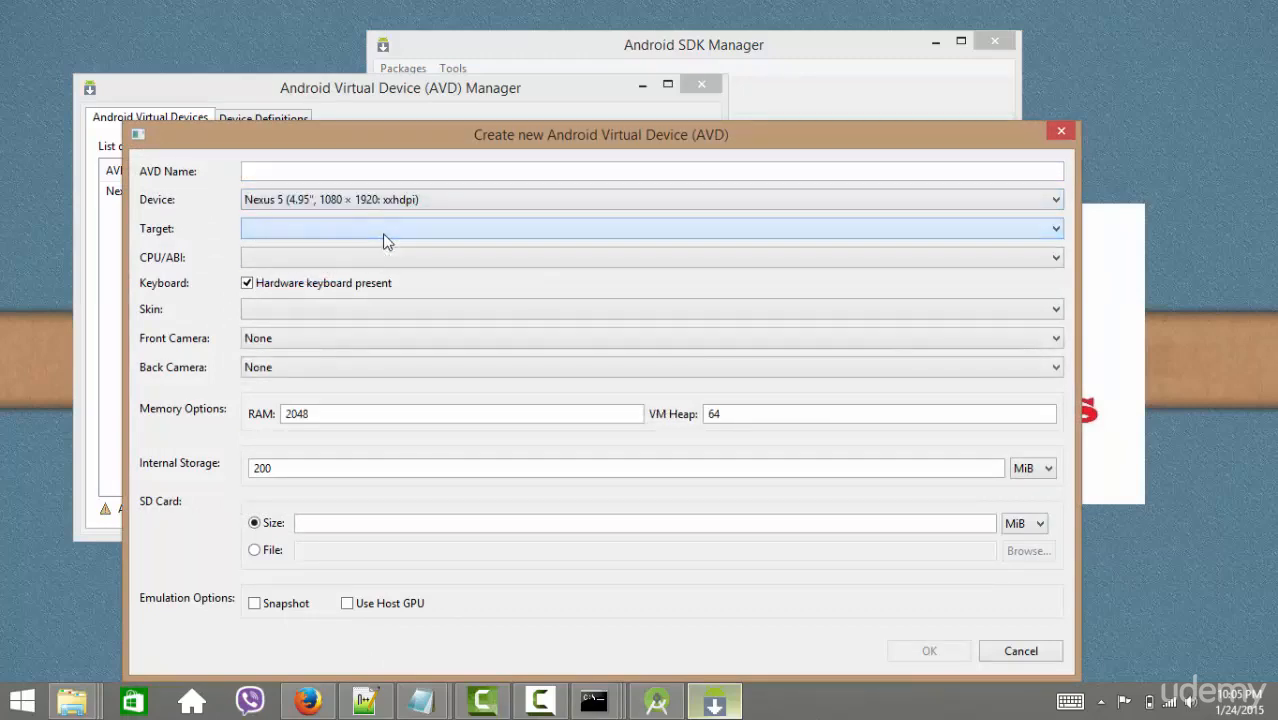
pyautogui.click(384, 235)
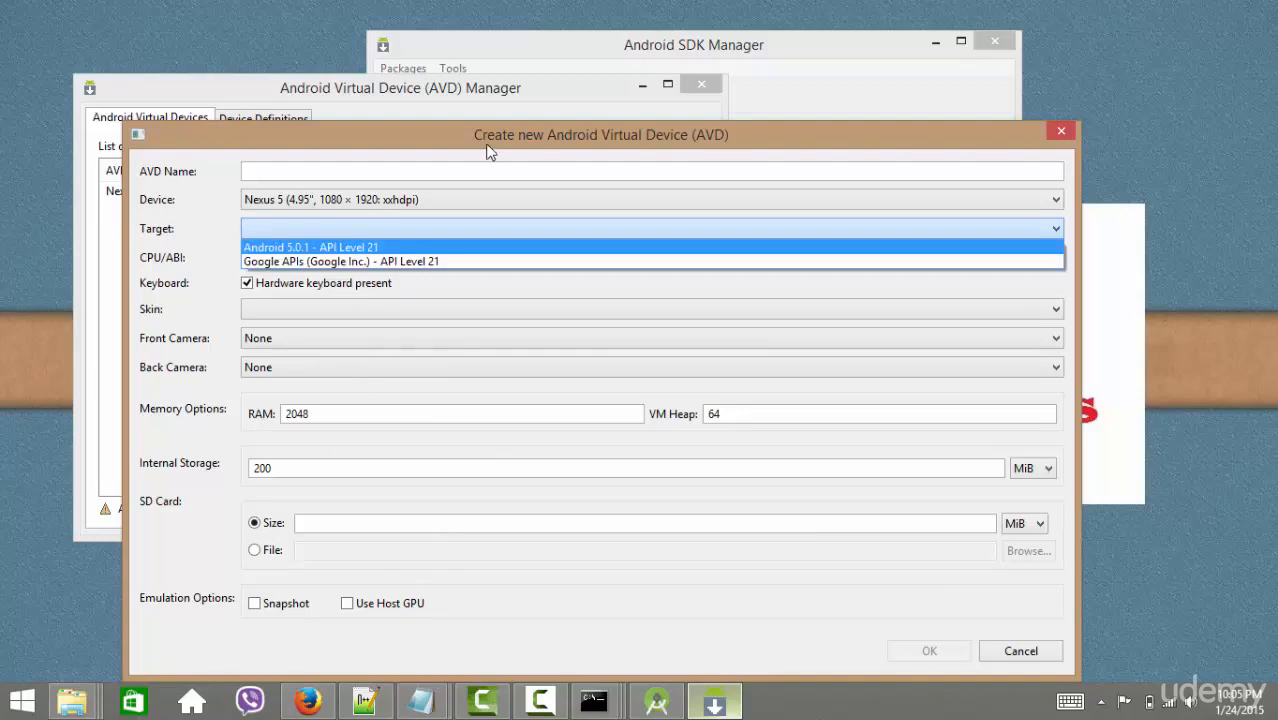
pyautogui.click(485, 103)
pyautogui.moveTo(489, 141); pyautogui.dragTo(489, 83)
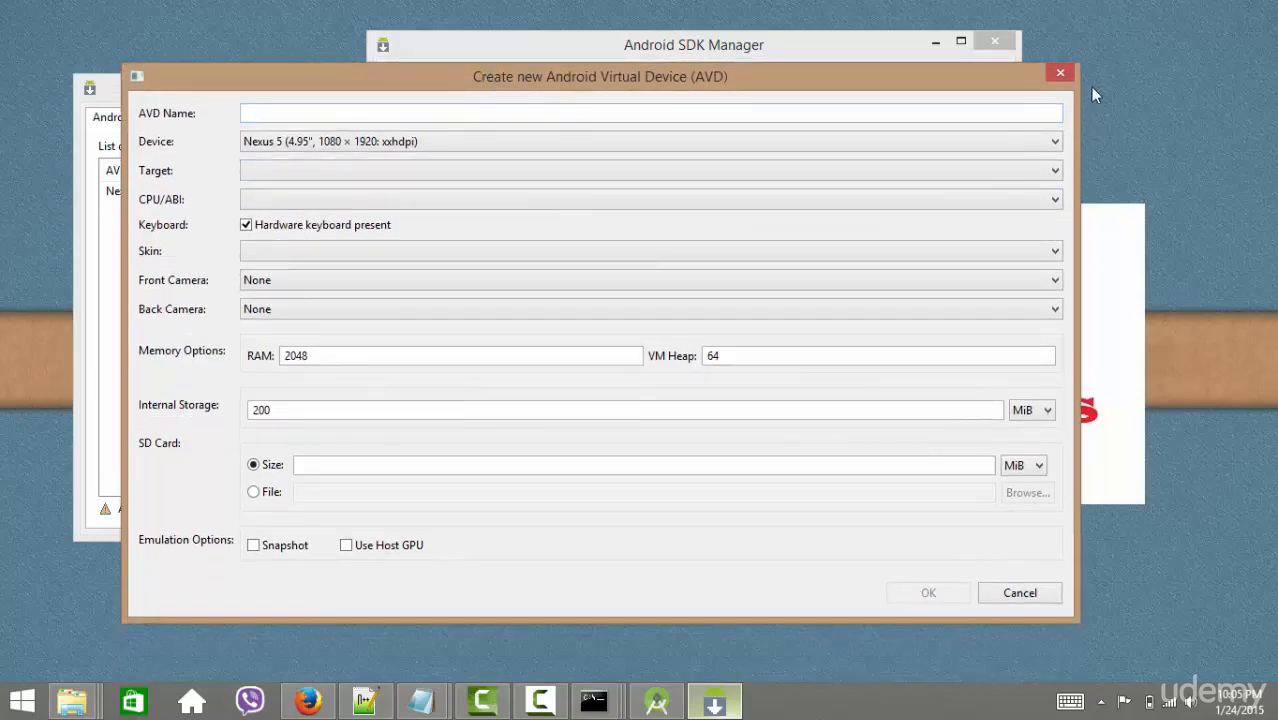
pyautogui.click(1060, 72)
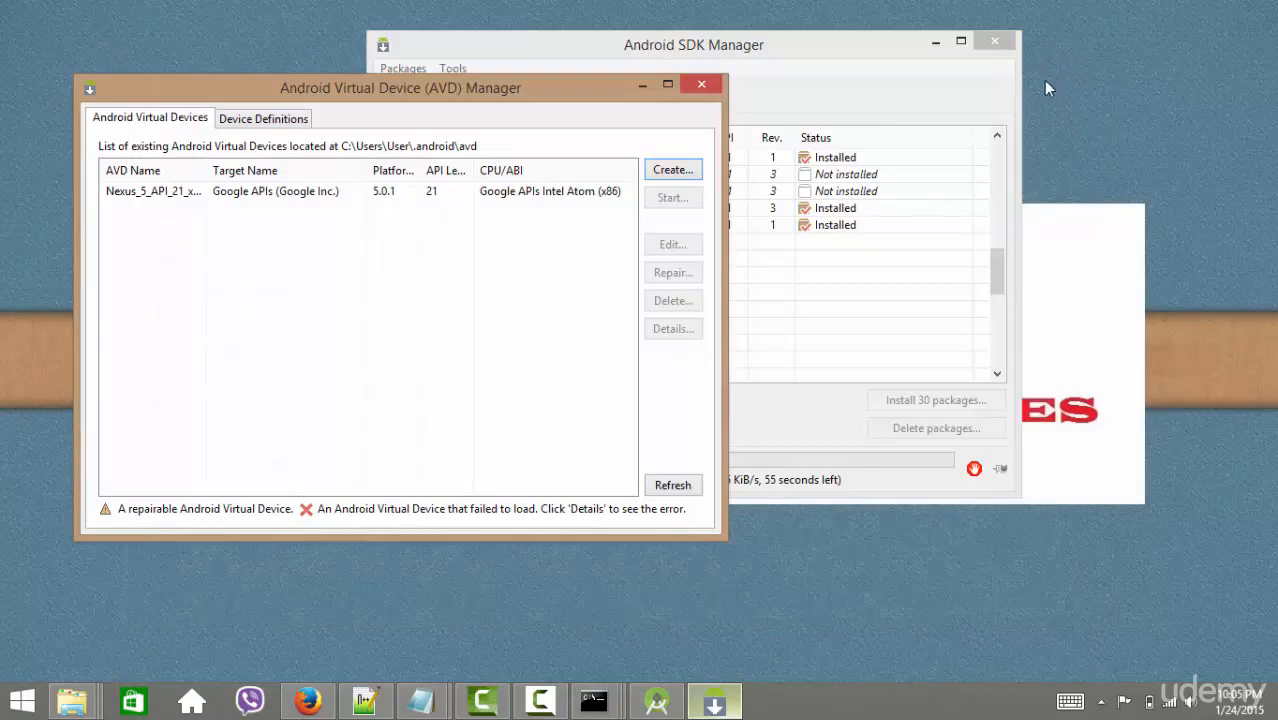
# - Review the settings of the existing Nexus 5 API 21 virtual device, cancel the edit and minimize the AVD Manager
pyautogui.click(385, 191)
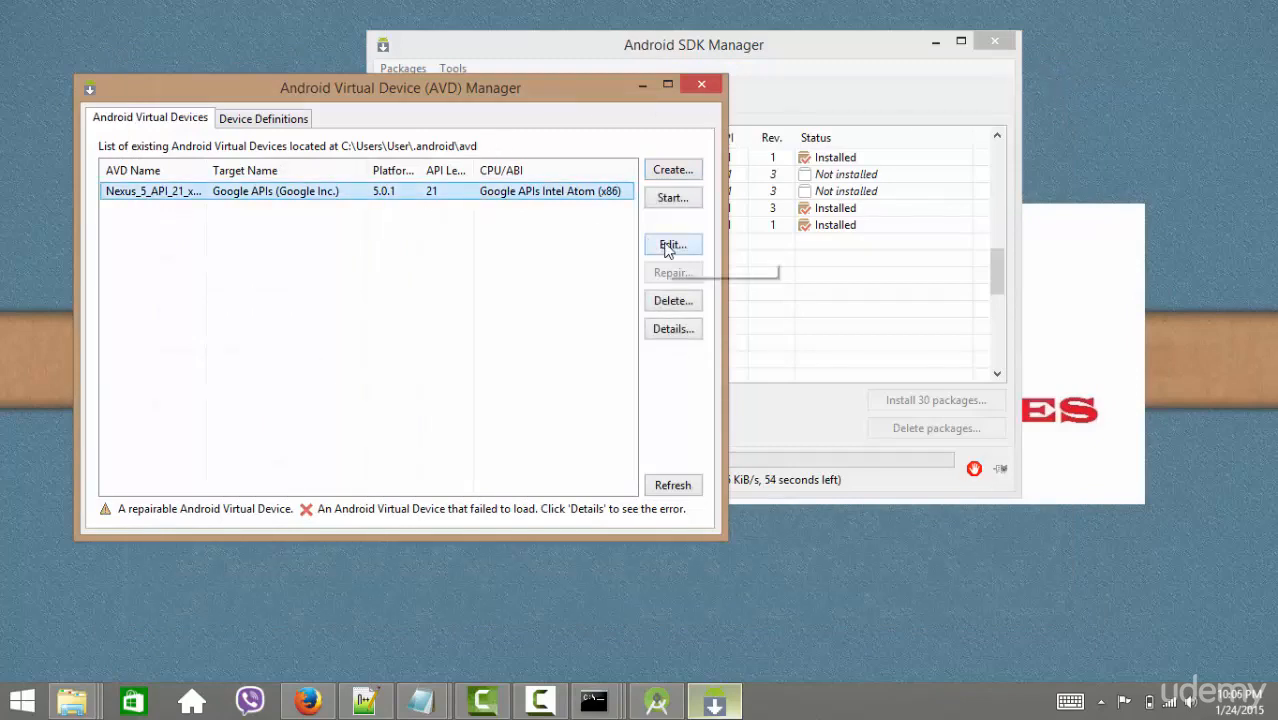
pyautogui.click(671, 245)
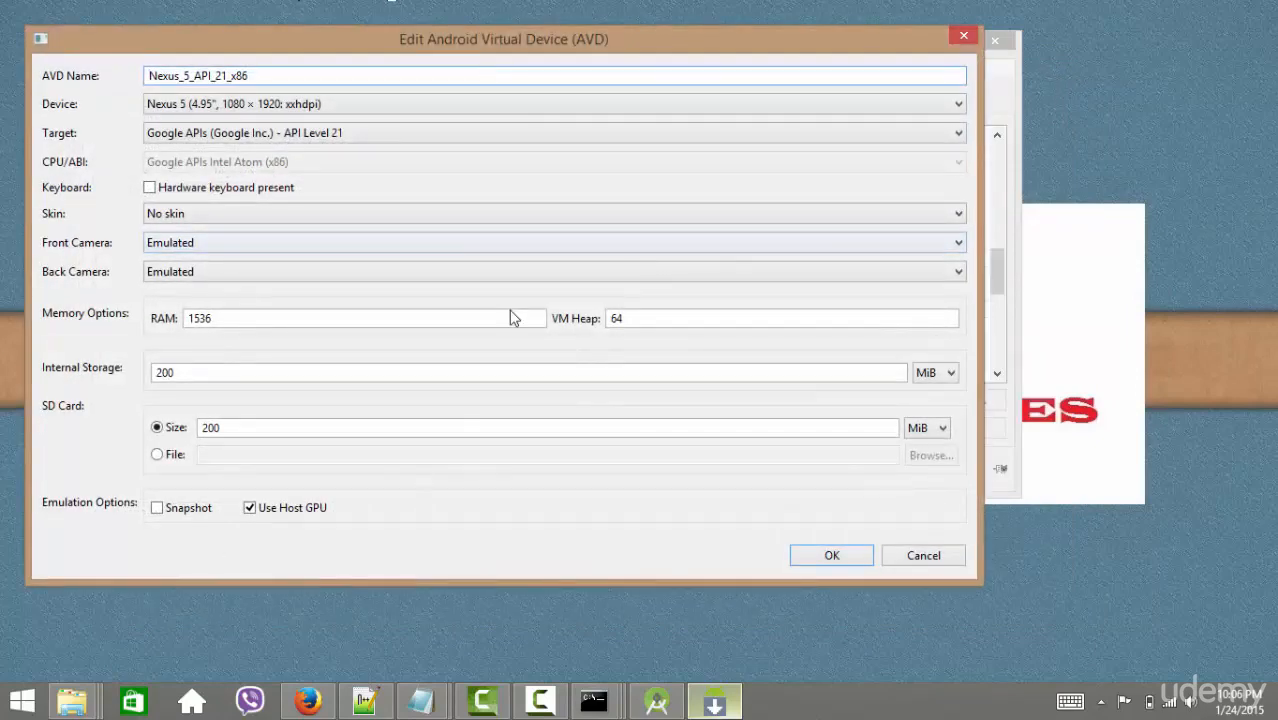
pyautogui.click(922, 560)
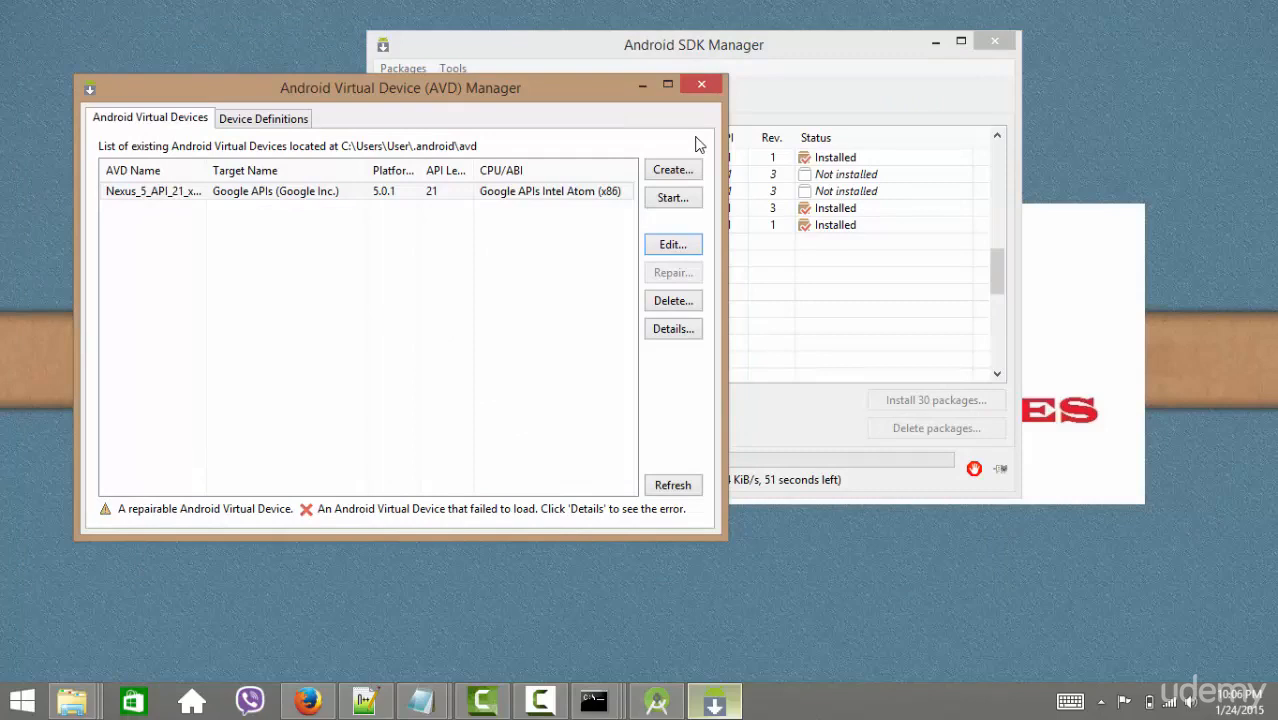
pyautogui.click(642, 85)
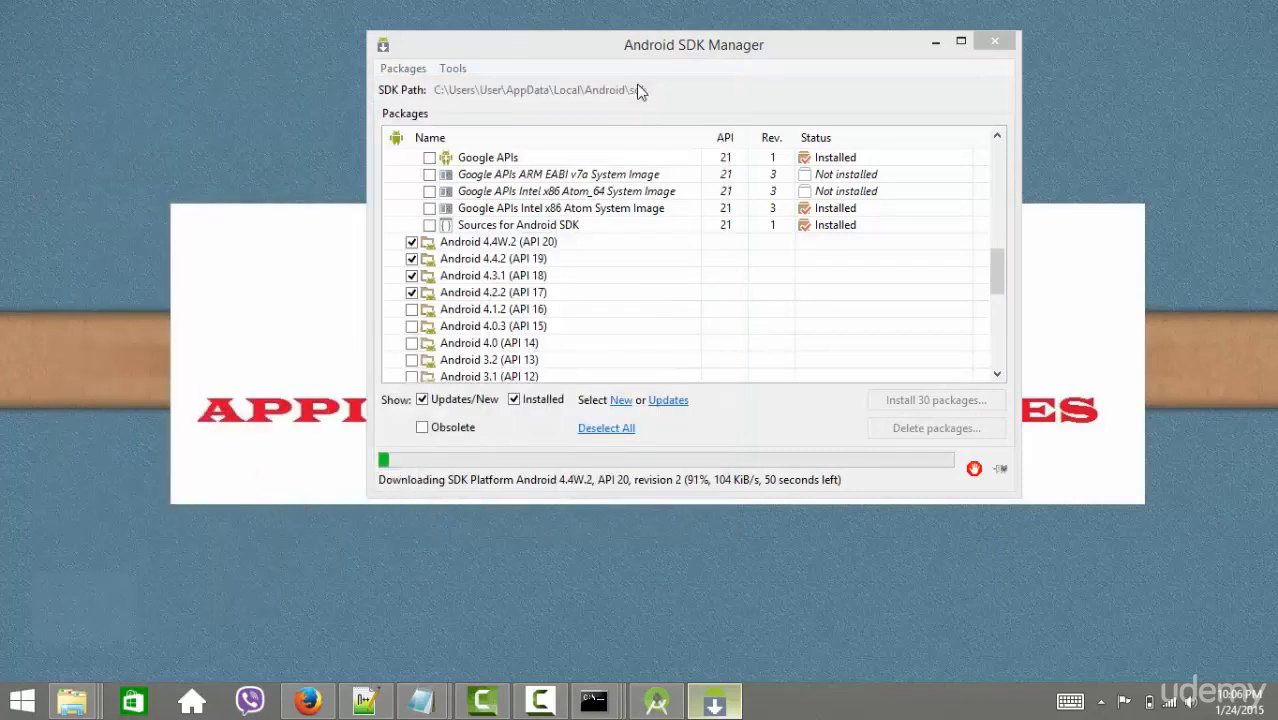